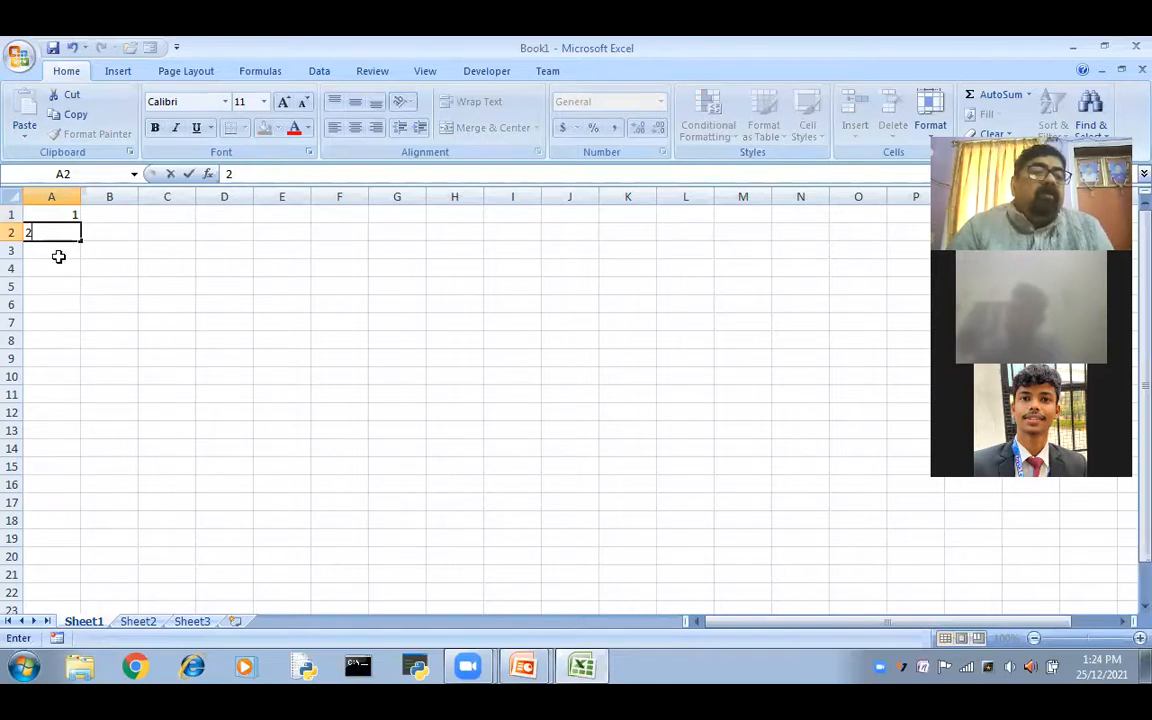
Extend the 1, 2 sequence from A1:A2 down column A to 255 in row 255
{"action": "left_click", "coordinate": [62, 213]}
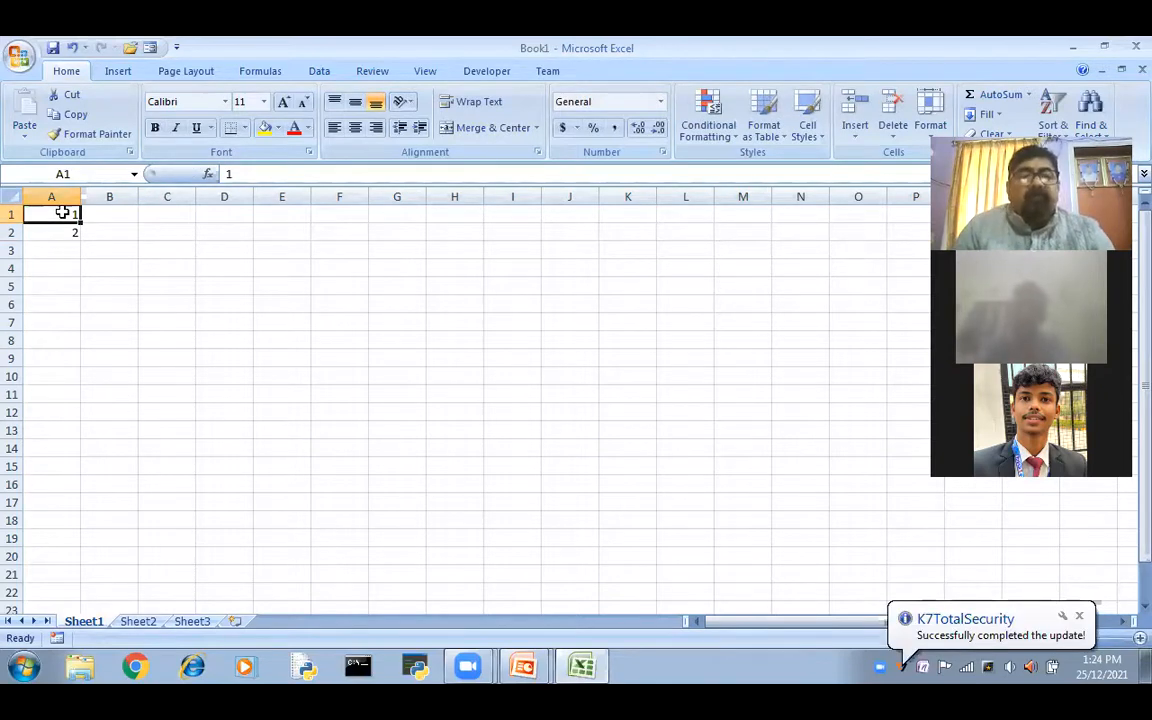
{"action": "left_click_drag", "start_coordinate": [62, 213], "coordinate": [330, 450]}
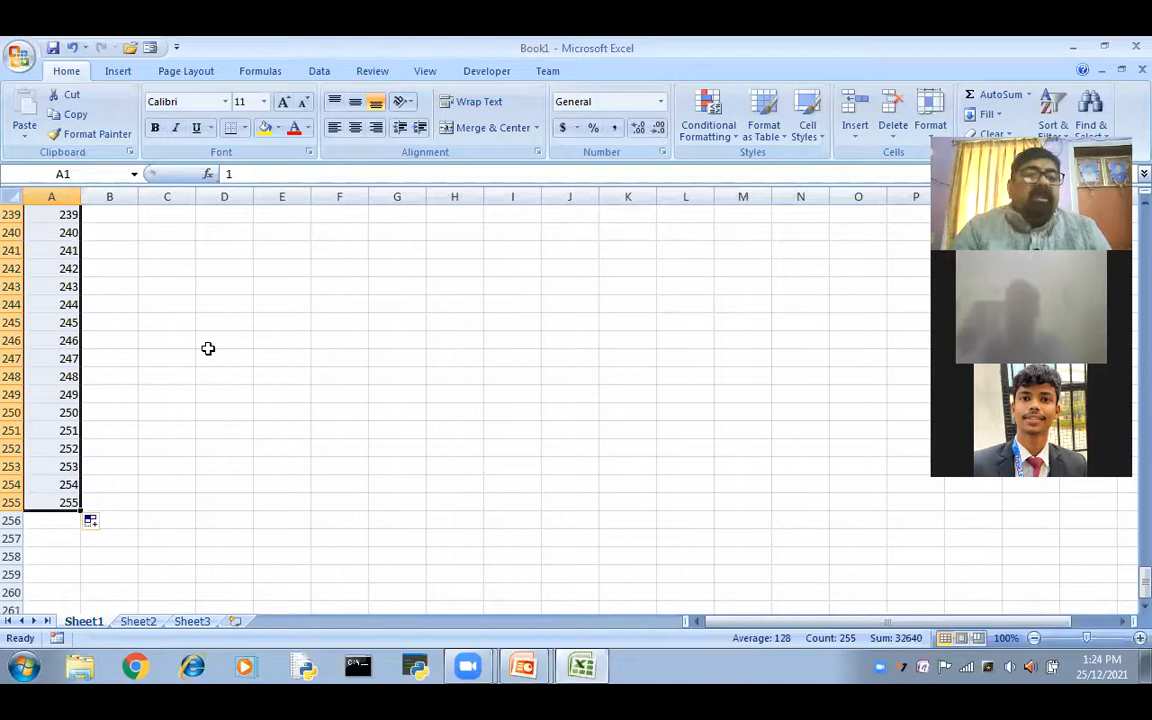
{"action": "left_click", "coordinate": [345, 394]}
Enter the formula =CHAR(A1) in cell B1
{"action": "left_click", "coordinate": [114, 288]}
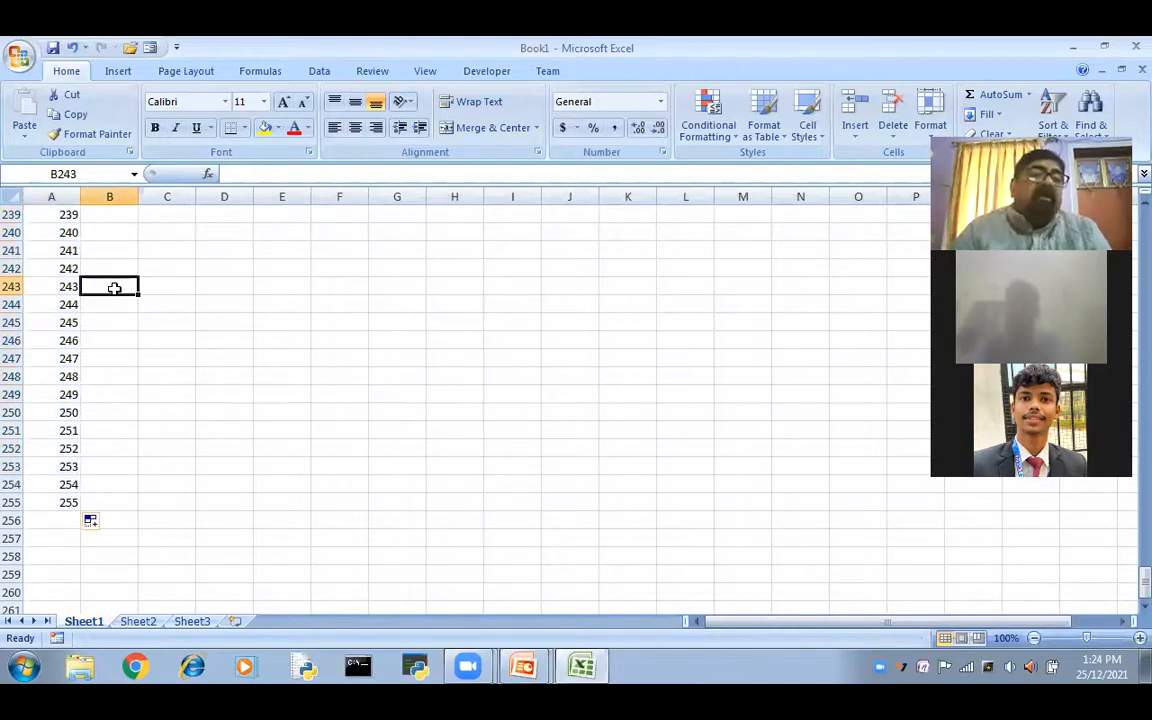
{"action": "key", "text": "Up"}
{"action": "key", "text": "Up"}
{"action": "key", "text": "Up"}
{"action": "key", "text": "Page_Up"}
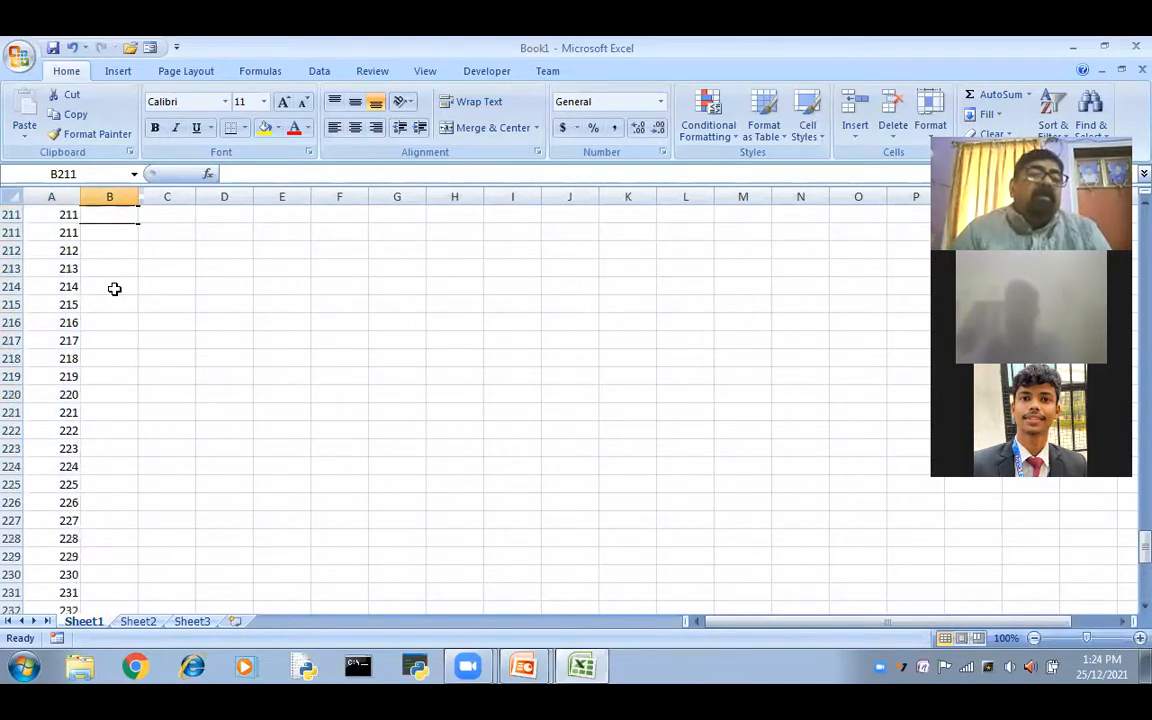
{"action": "key", "text": "Page_Up"}
{"action": "key", "text": "Page_Up"}
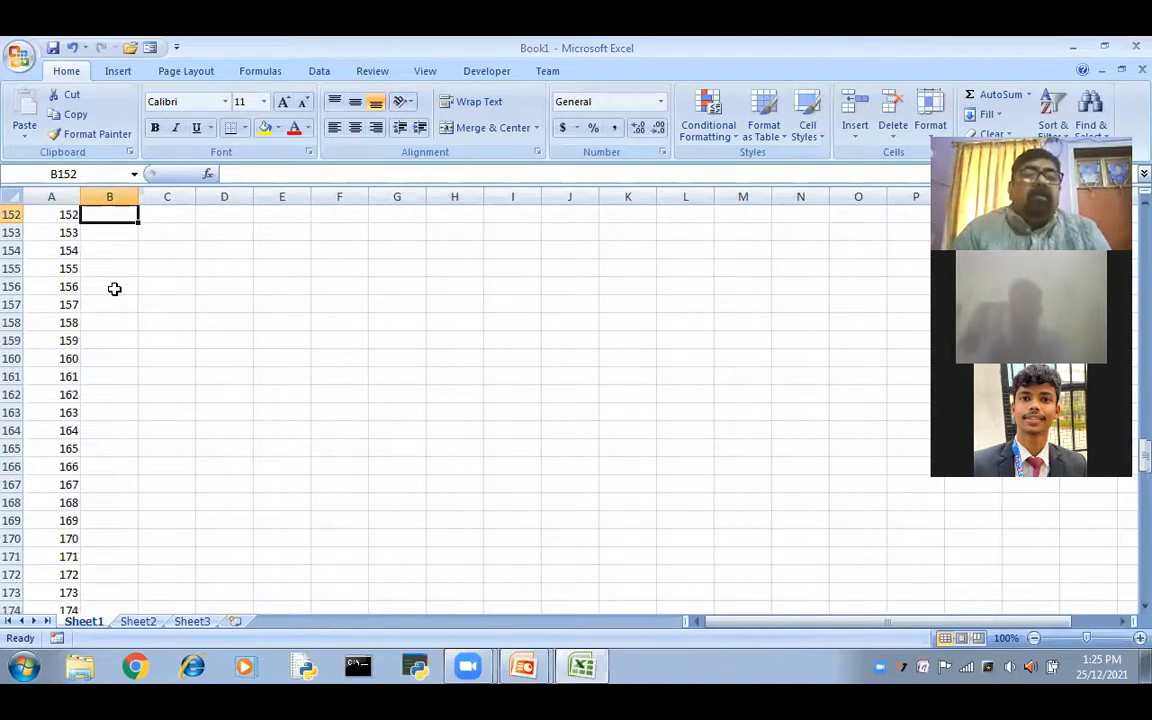
{"action": "key", "text": "Page_Up"}
{"action": "key", "text": "Page_Up"}
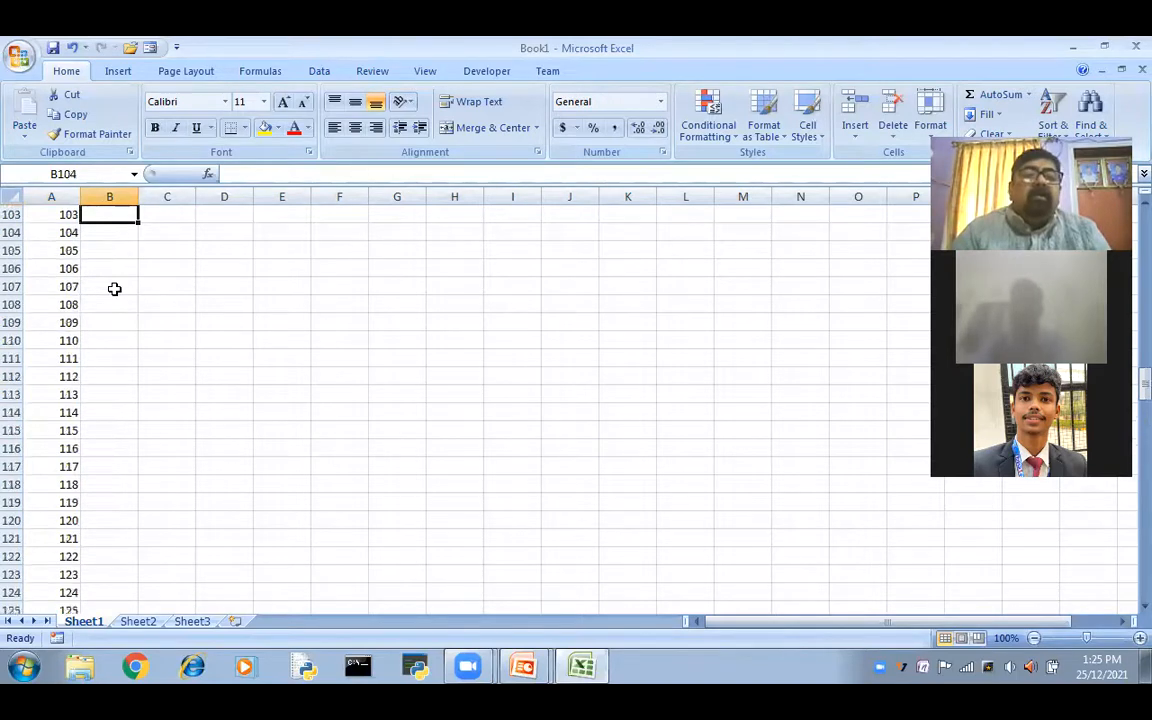
{"action": "key", "text": "Page_Up"}
{"action": "key", "text": "Page_Up"}
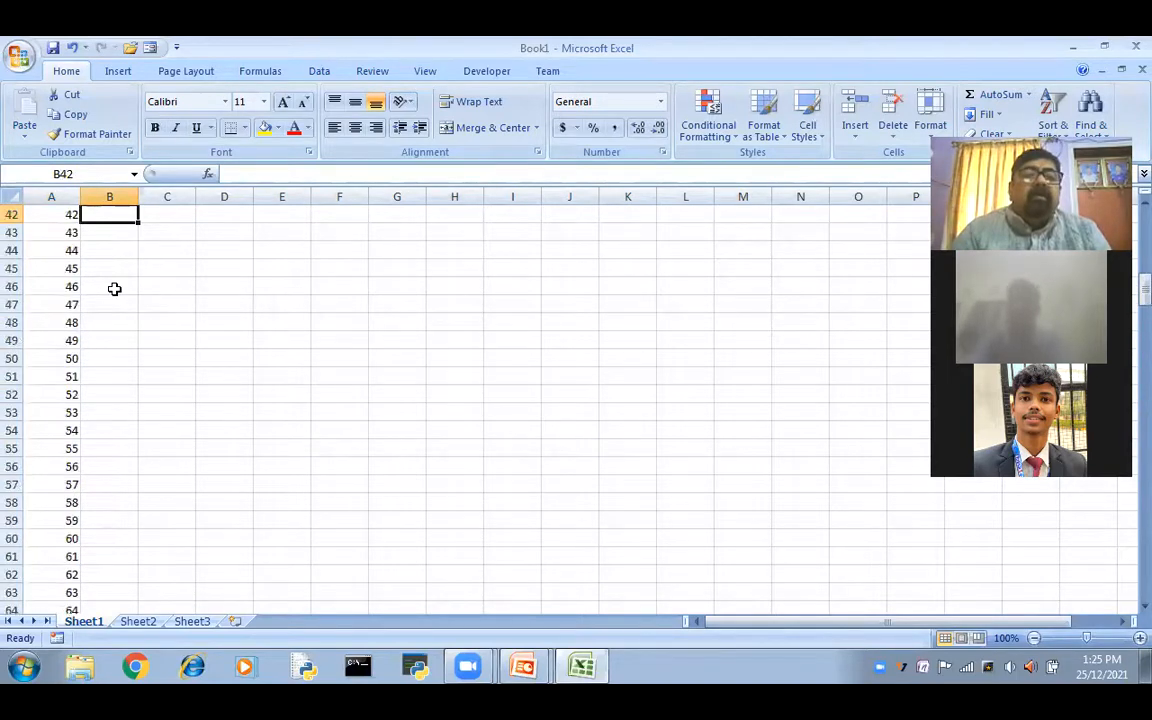
{"action": "key", "text": "Page_Up"}
{"action": "key", "text": "Page_Up"}
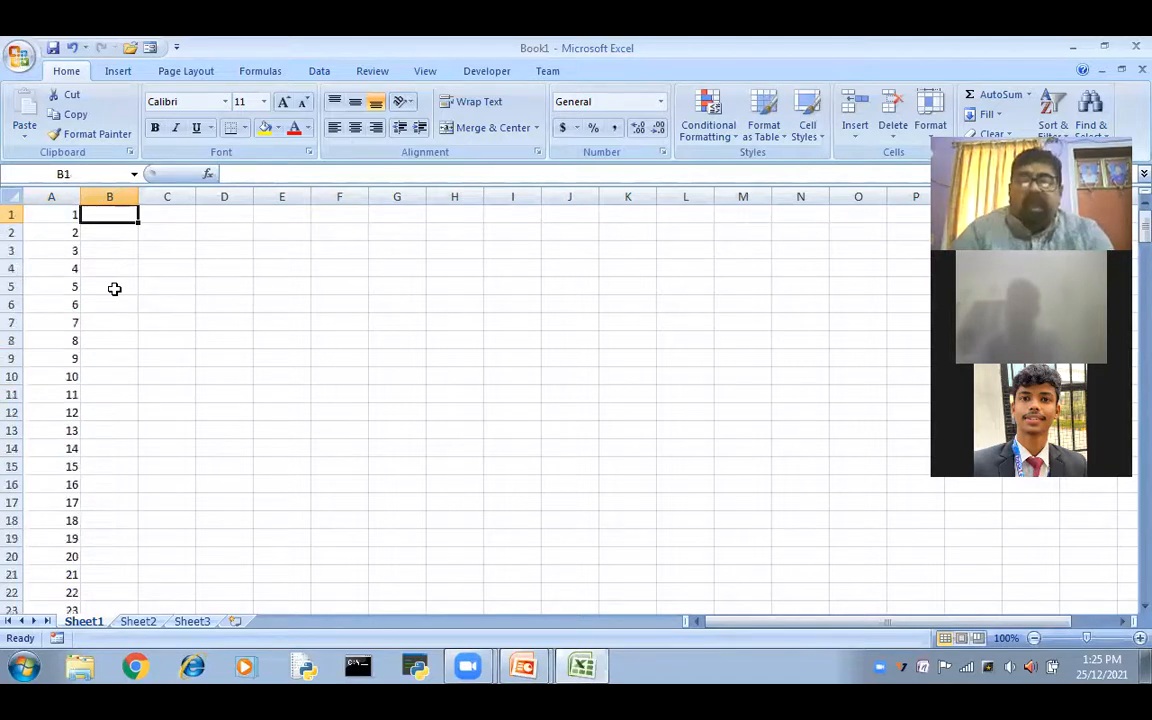
{"action": "type", "text": "="}
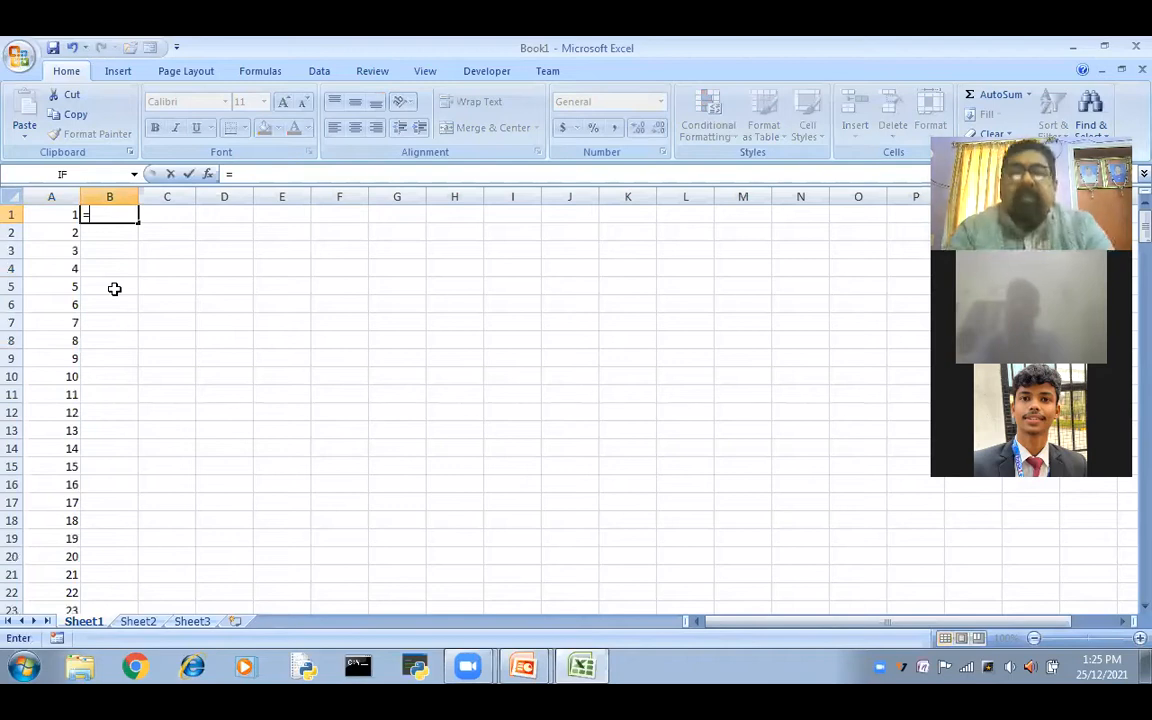
{"action": "type", "text": "car"}
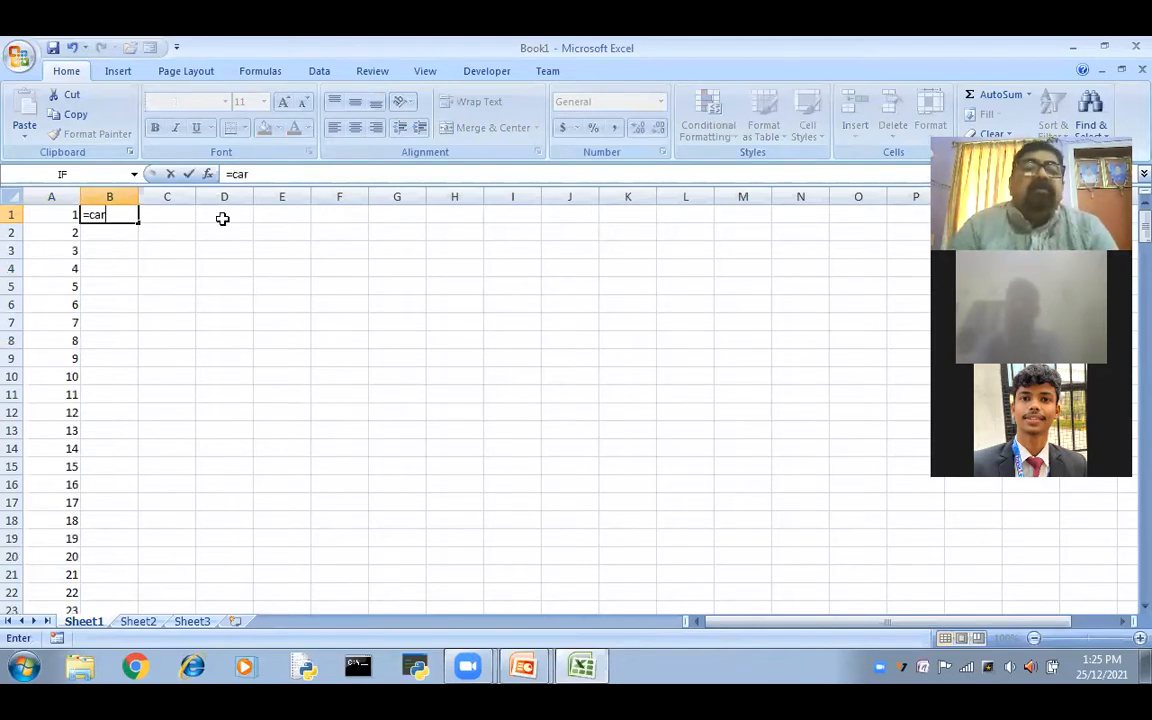
{"action": "key", "text": "BackSpace"}
{"action": "key", "text": "BackSpace"}
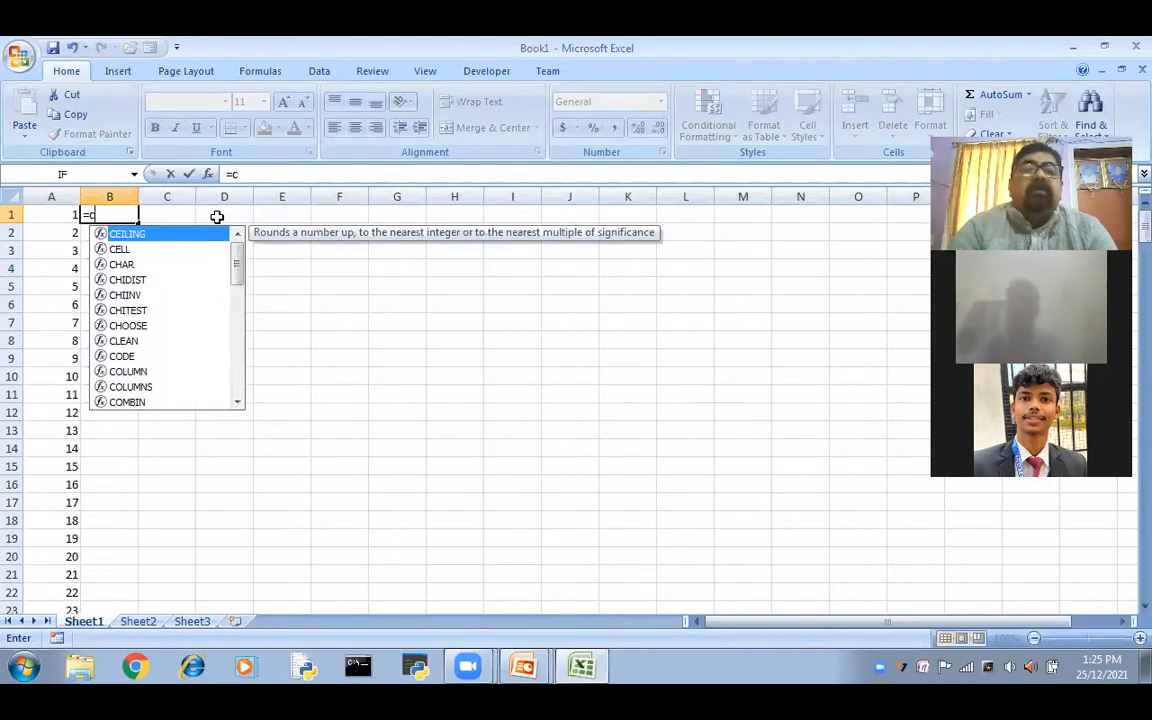
{"action": "type", "text": "har"}
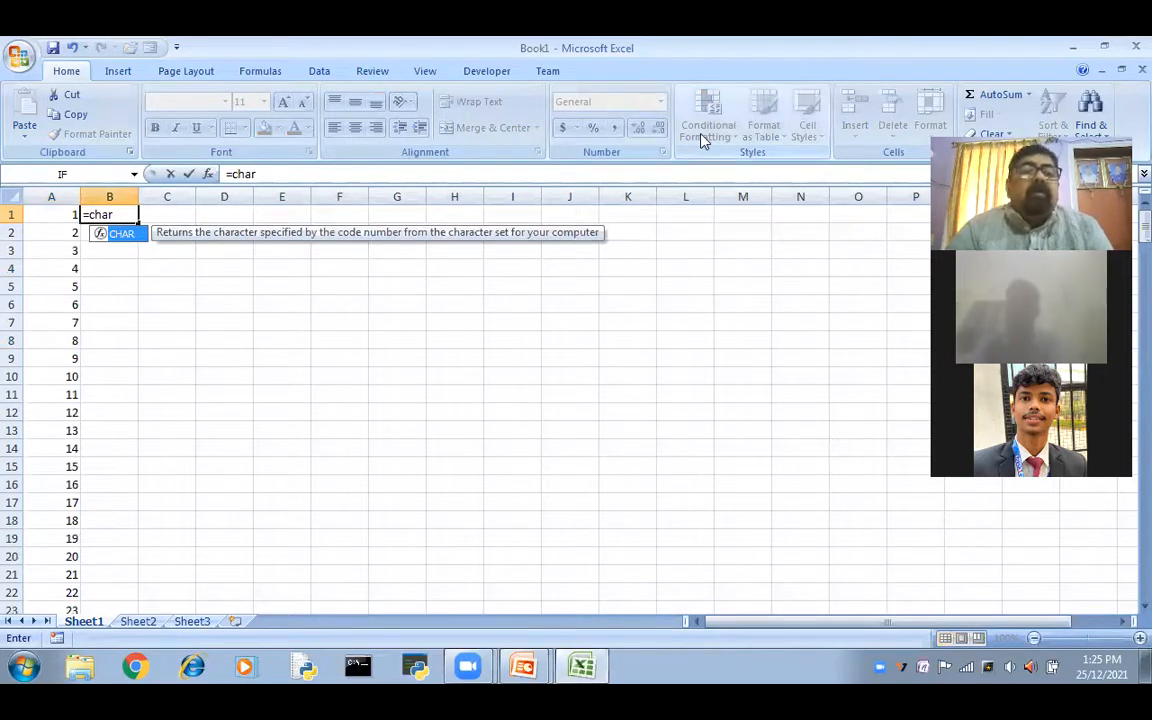
{"action": "key", "text": "Tab"}
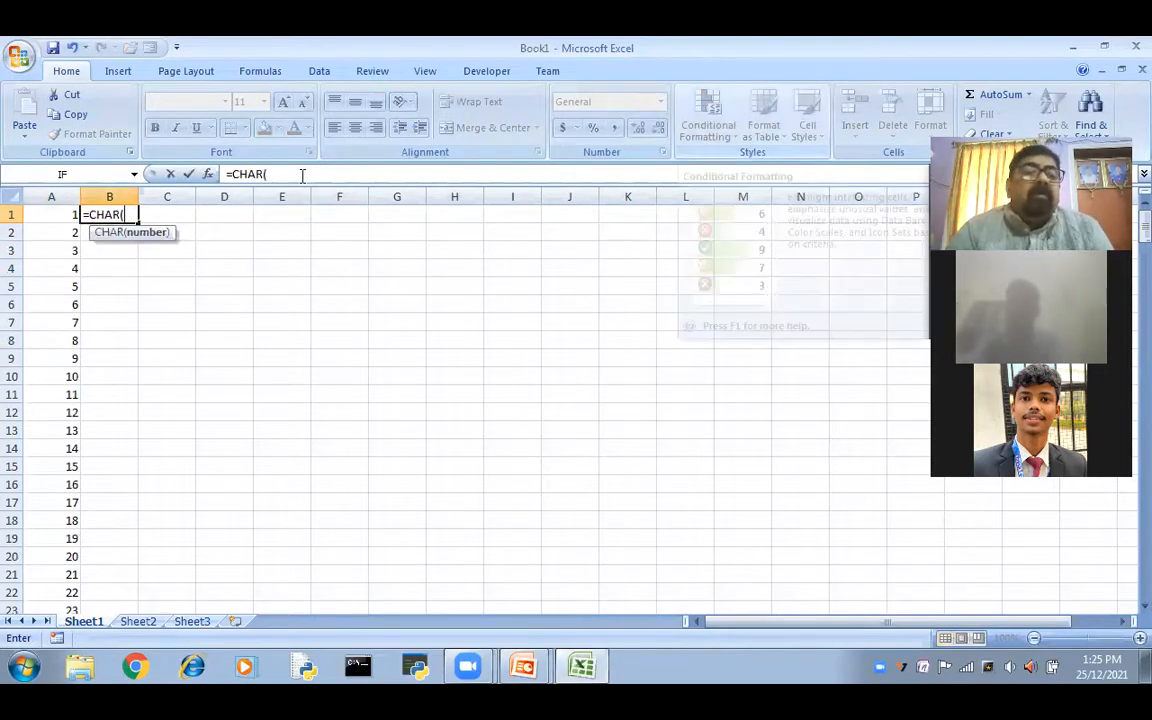
{"action": "left_click", "coordinate": [57, 219]}
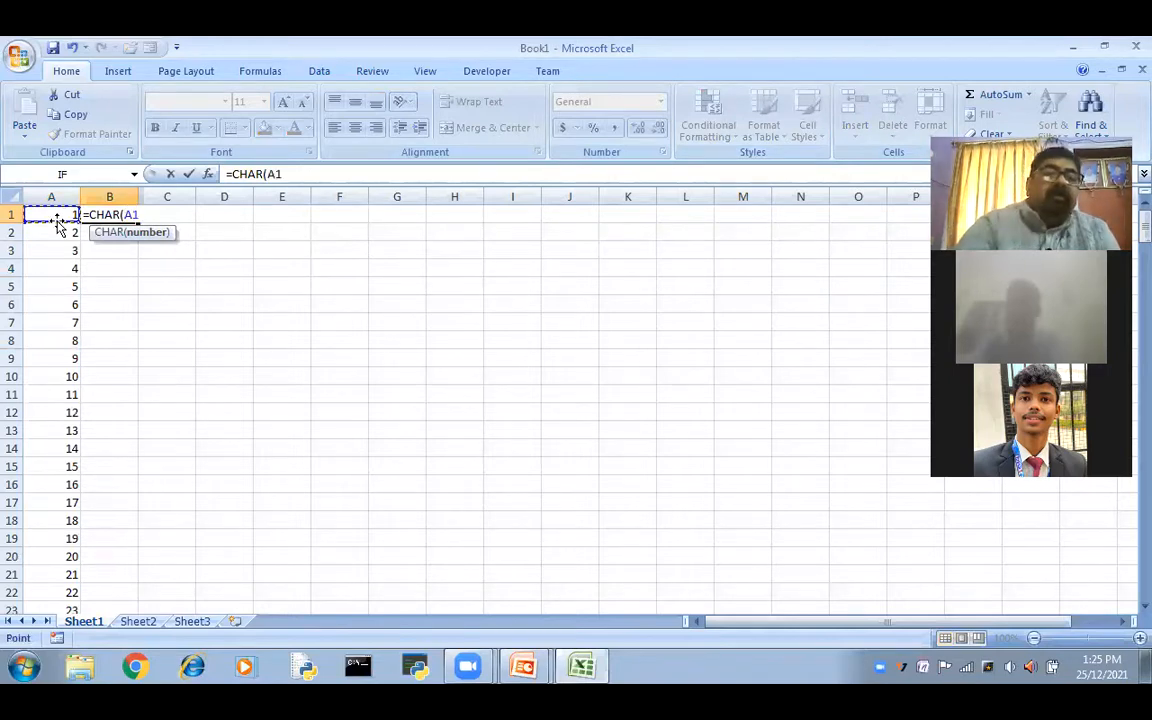
{"action": "type", "text": ")"}
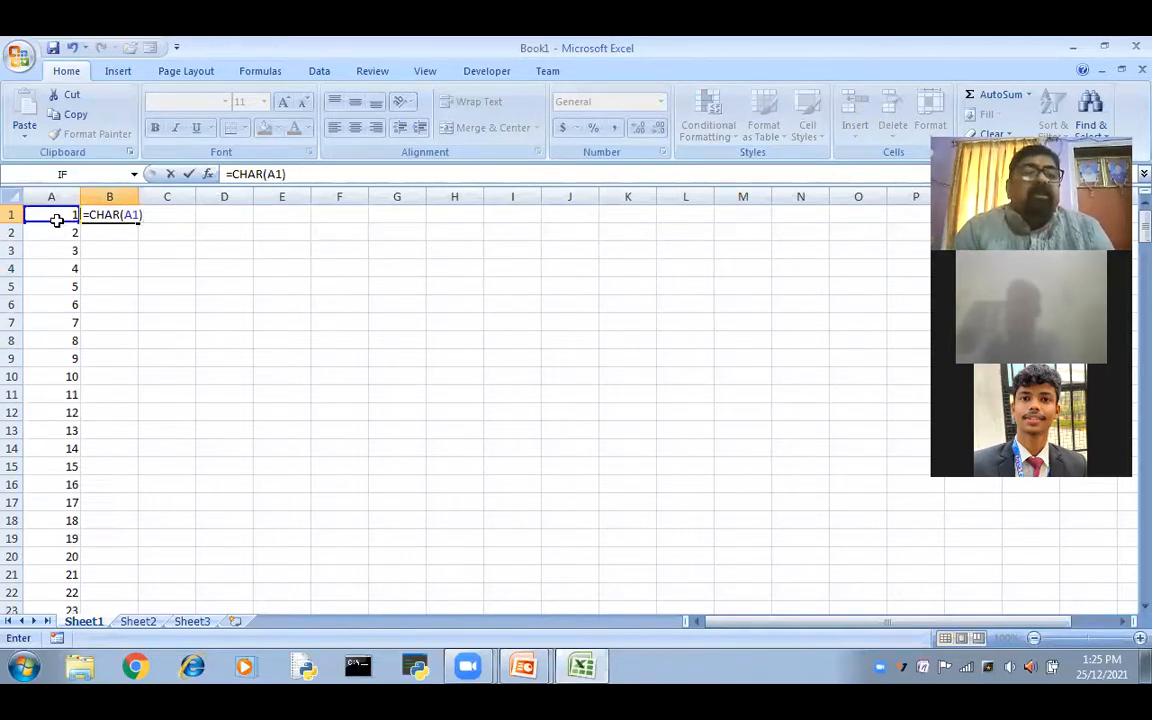
{"action": "key", "text": "Return"}
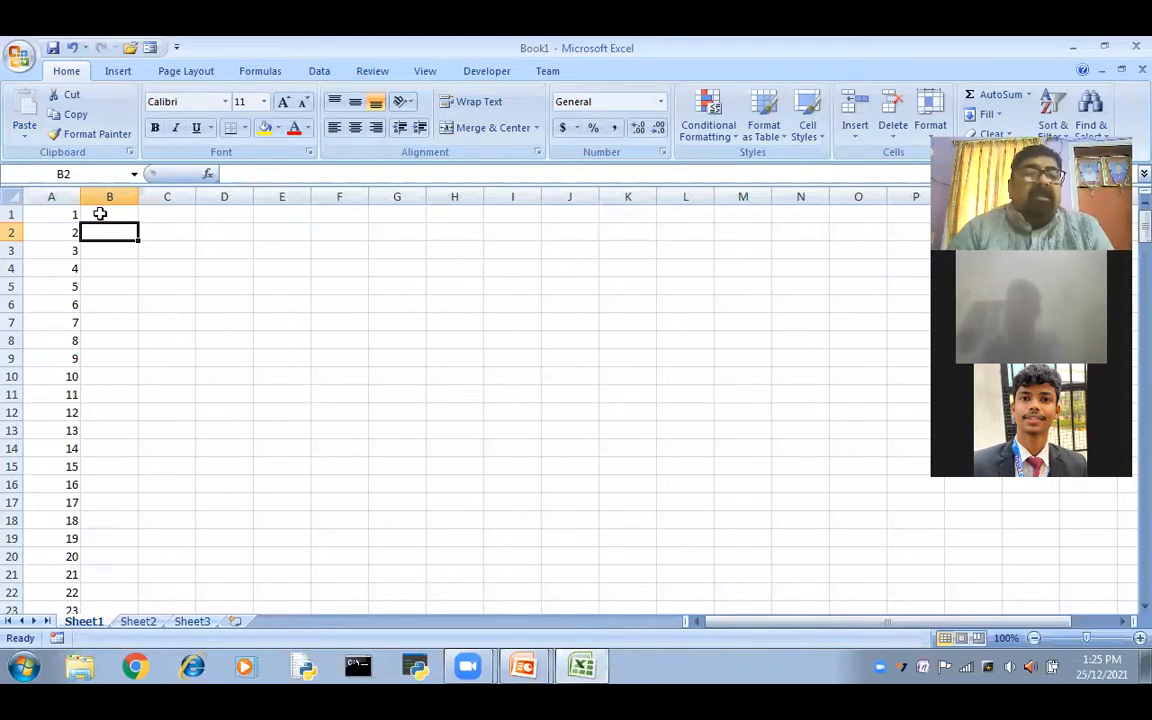
Copy the CHAR formula from B1 down column B to row 255 and enlarge the sheet to 130%
{"action": "left_click", "coordinate": [118, 215]}
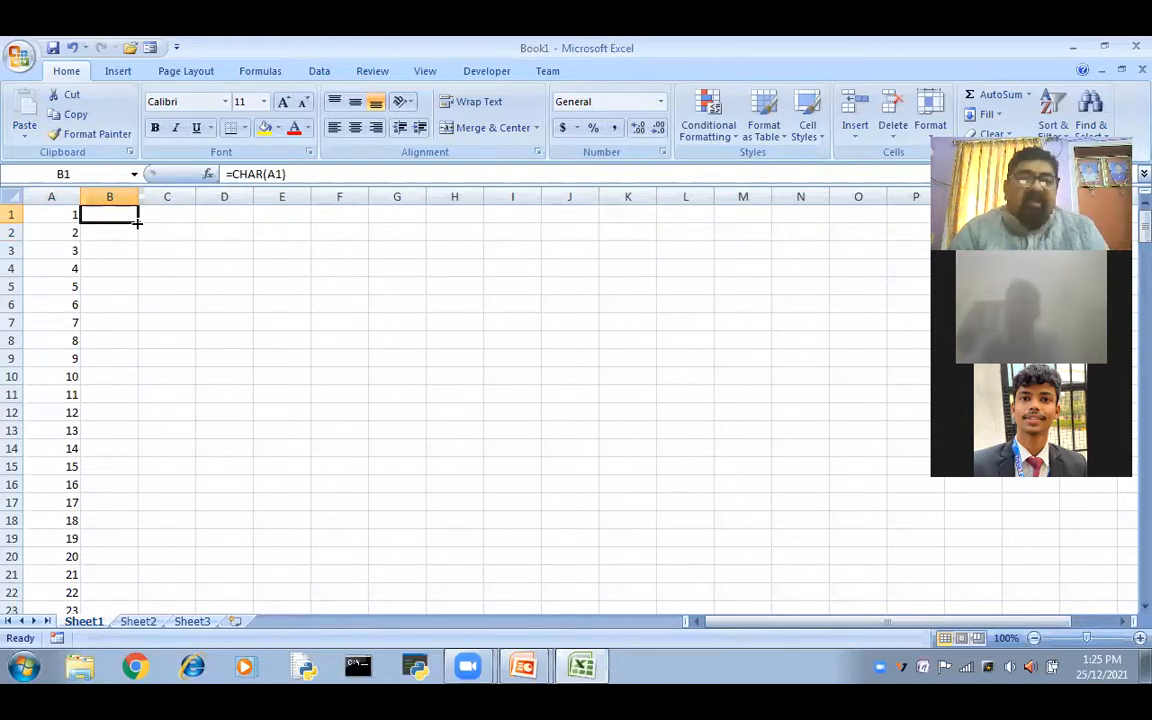
{"action": "double_click", "coordinate": [137, 222]}
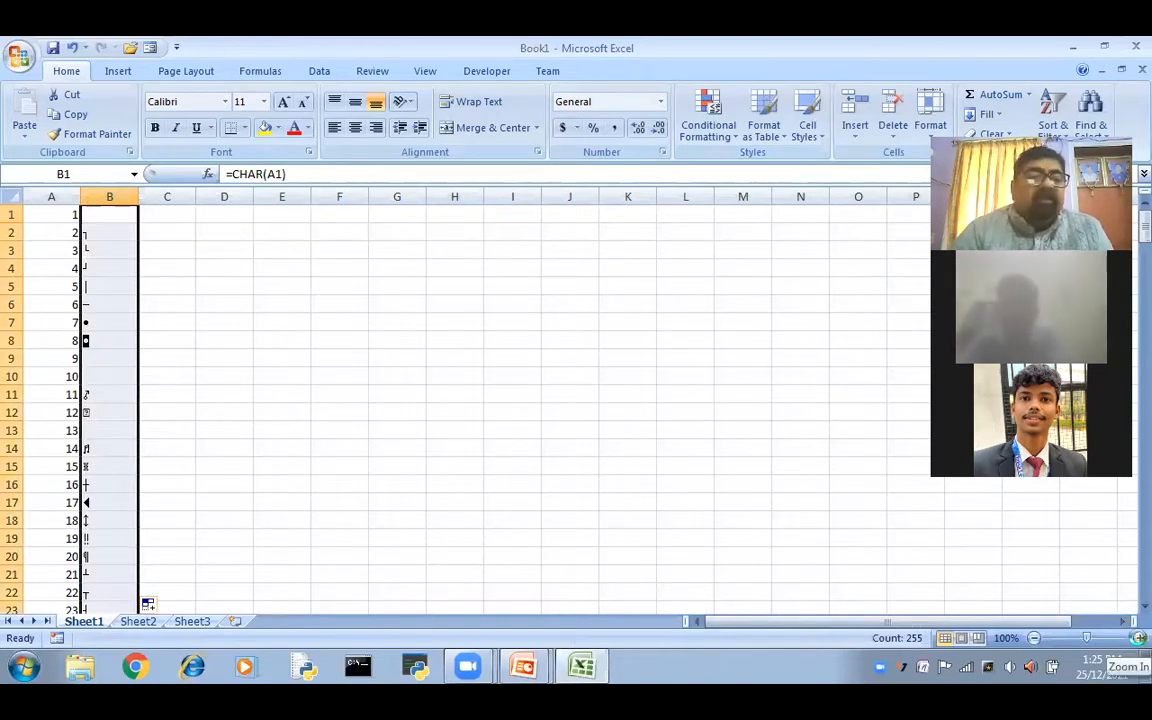
{"action": "left_click", "coordinate": [1125, 641]}
{"action": "left_click", "coordinate": [1139, 638]}
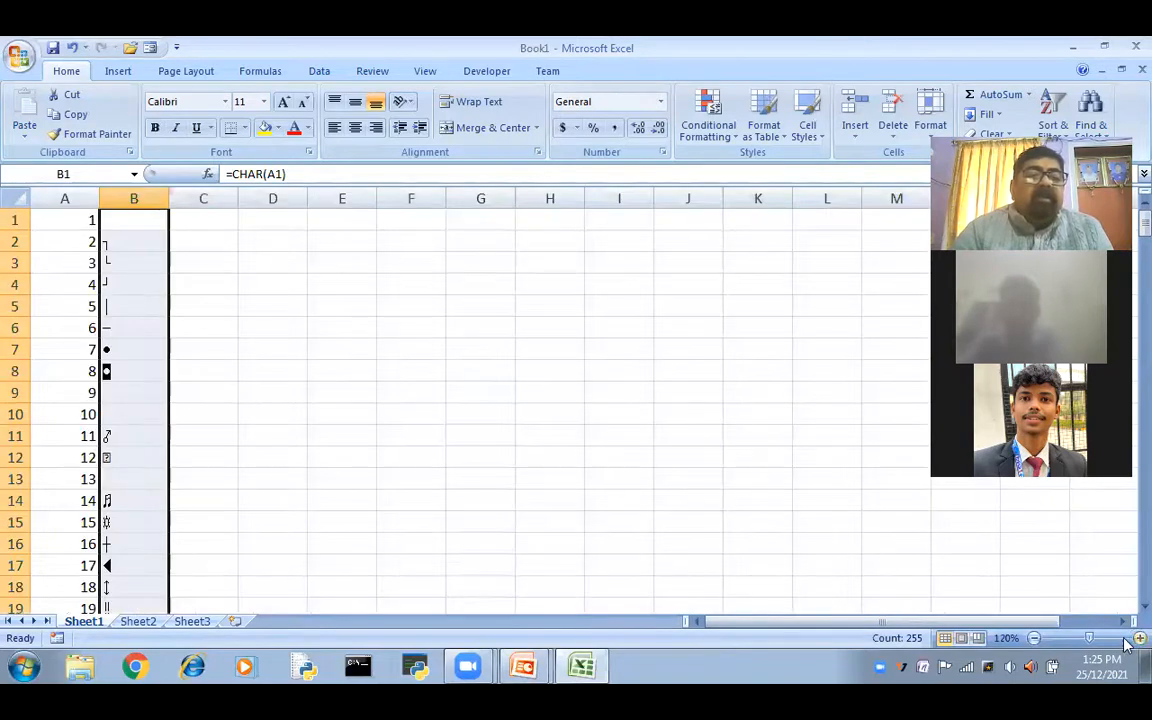
{"action": "left_click", "coordinate": [1139, 638]}
{"action": "left_click", "coordinate": [527, 356]}
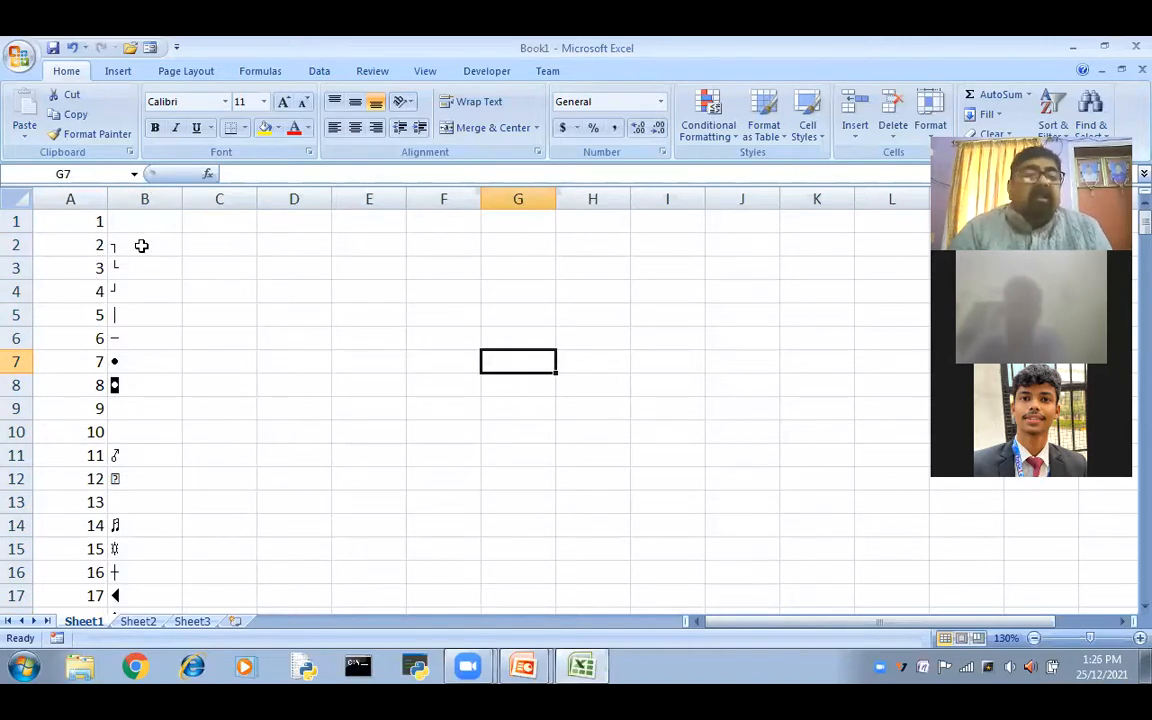
Examine the characters in column B for codes 7 to 35, cell by cell
{"action": "left_click", "coordinate": [139, 351]}
{"action": "key", "text": "Down"}
{"action": "key", "text": "Down"}
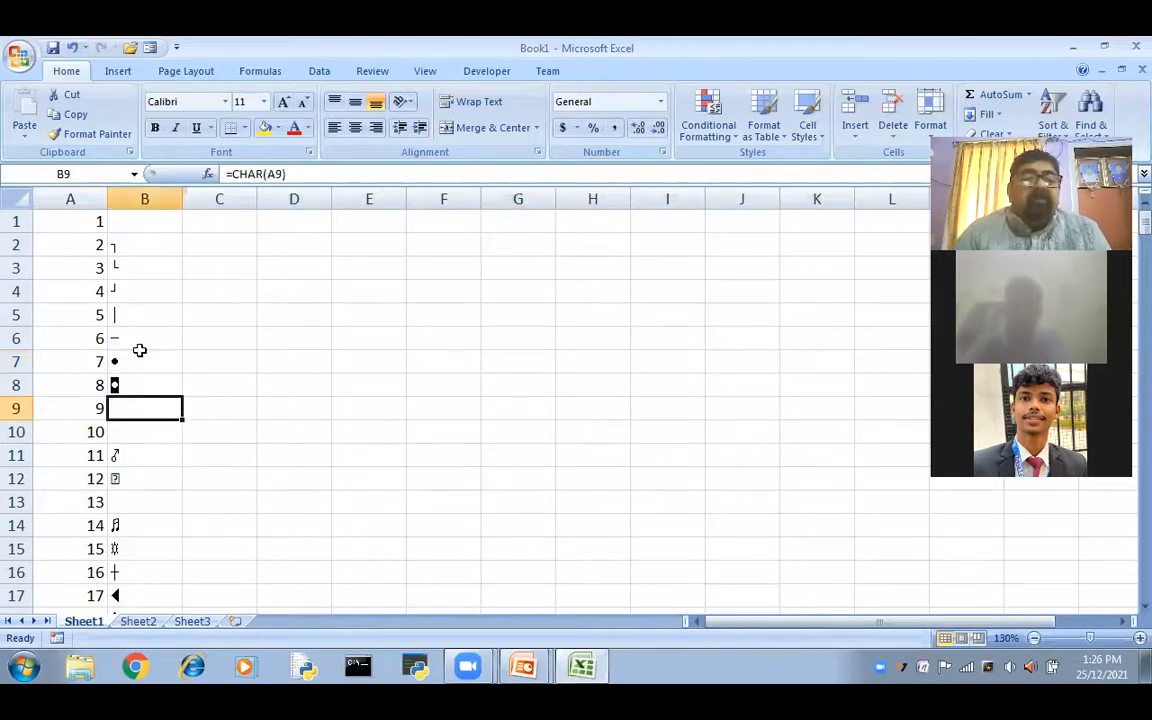
{"action": "key", "text": "Down"}
{"action": "key", "text": "Down"}
{"action": "key", "text": "Down"}
{"action": "key", "text": "Down"}
{"action": "key", "text": "Down"}
{"action": "key", "text": "Down"}
{"action": "key", "text": "Down"}
{"action": "key", "text": "Down"}
{"action": "key", "text": "Down"}
{"action": "key", "text": "Down"}
{"action": "key", "text": "Down"}
{"action": "key", "text": "Down"}
{"action": "key", "text": "Down"}
{"action": "key", "text": "Down"}
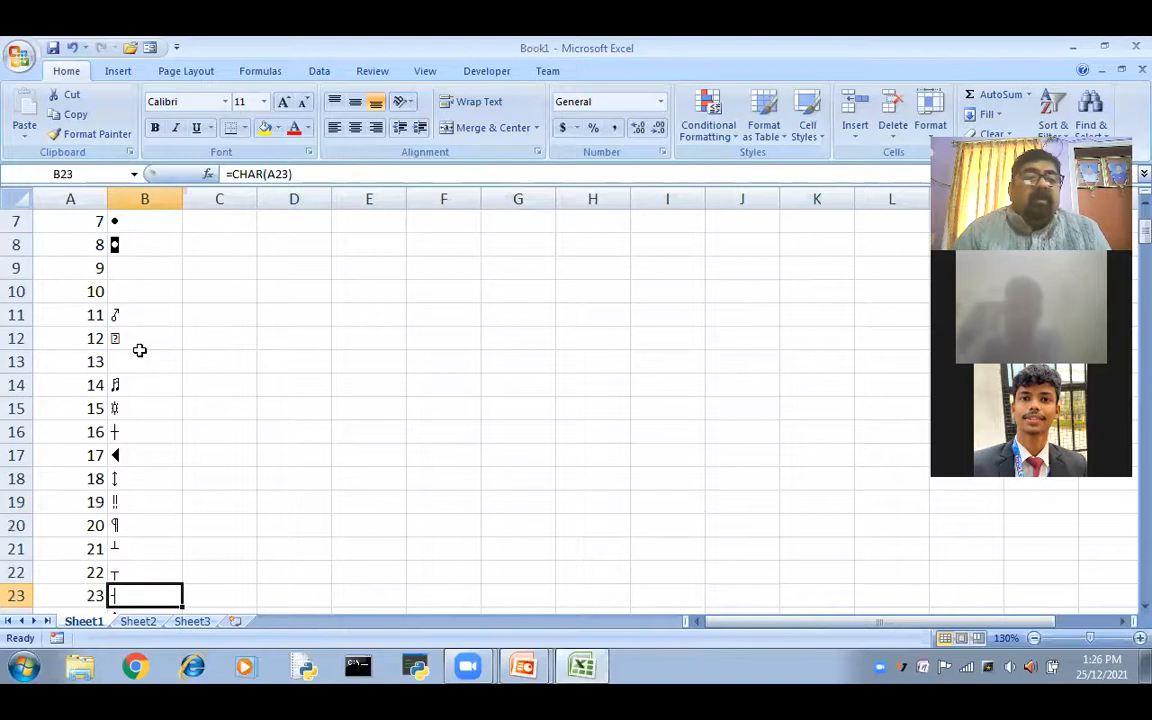
{"action": "key", "text": "Down"}
{"action": "key", "text": "Down"}
{"action": "key", "text": "Down"}
{"action": "key", "text": "Down"}
{"action": "key", "text": "Down"}
{"action": "key", "text": "Down"}
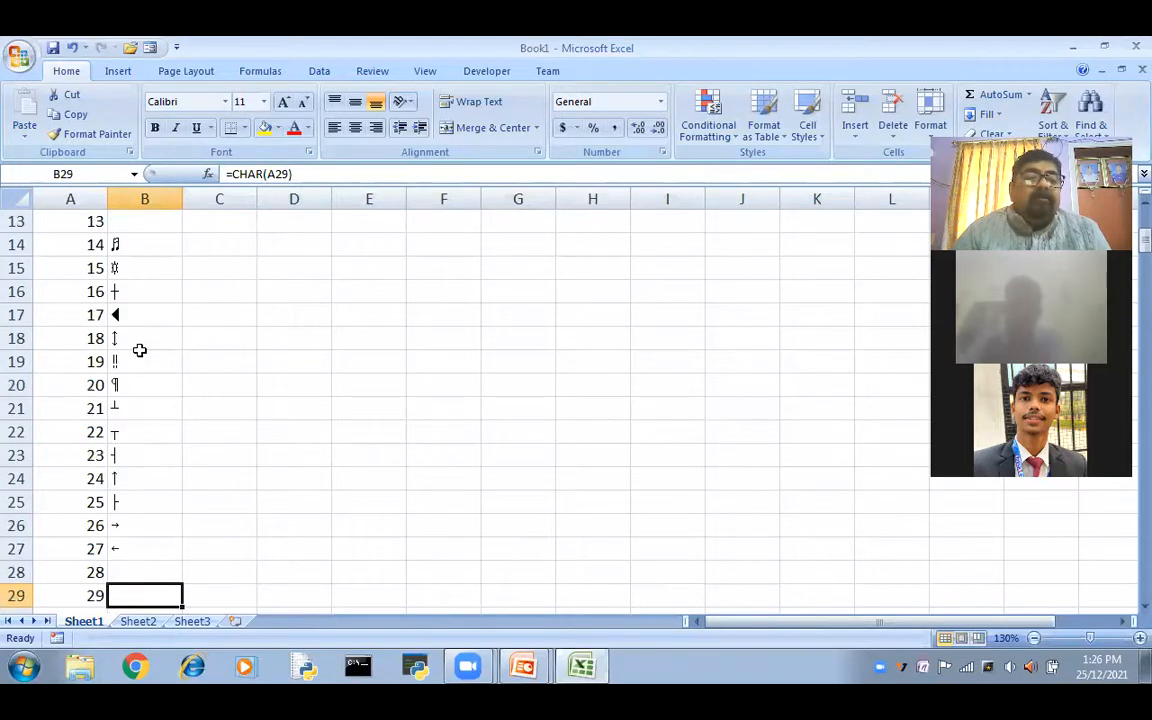
{"action": "key", "text": "Down"}
{"action": "key", "text": "Down"}
{"action": "key", "text": "Down"}
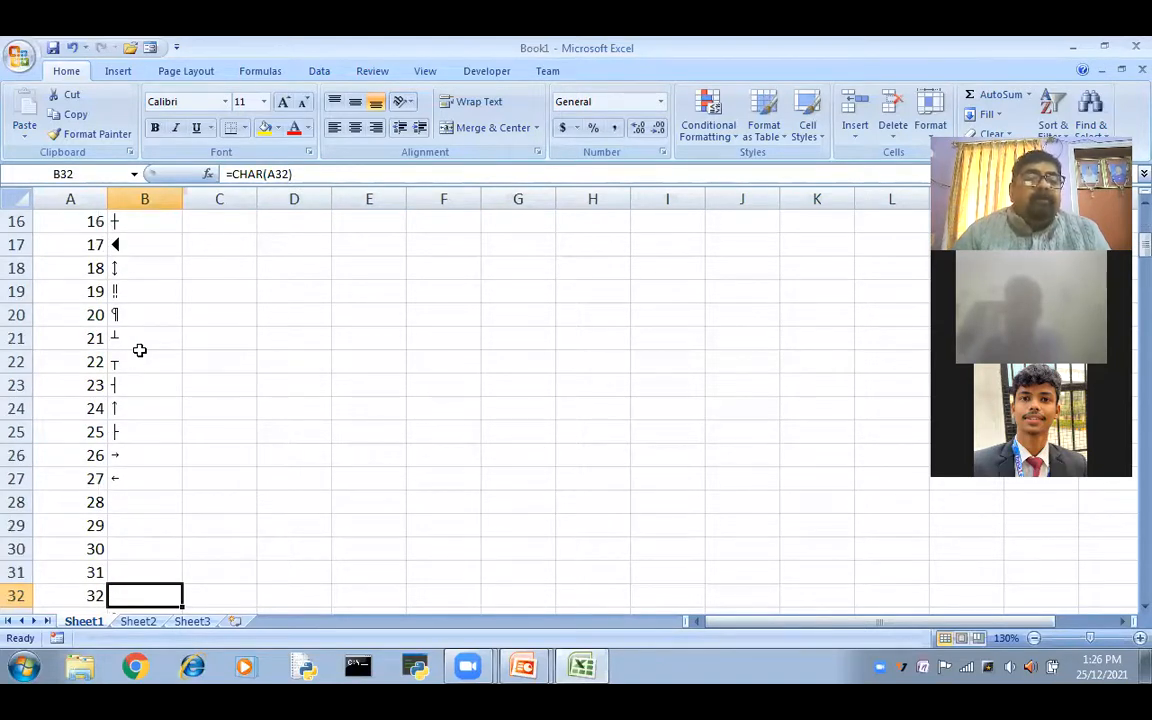
{"action": "key", "text": "Down"}
{"action": "key", "text": "Down"}
{"action": "key", "text": "Down"}
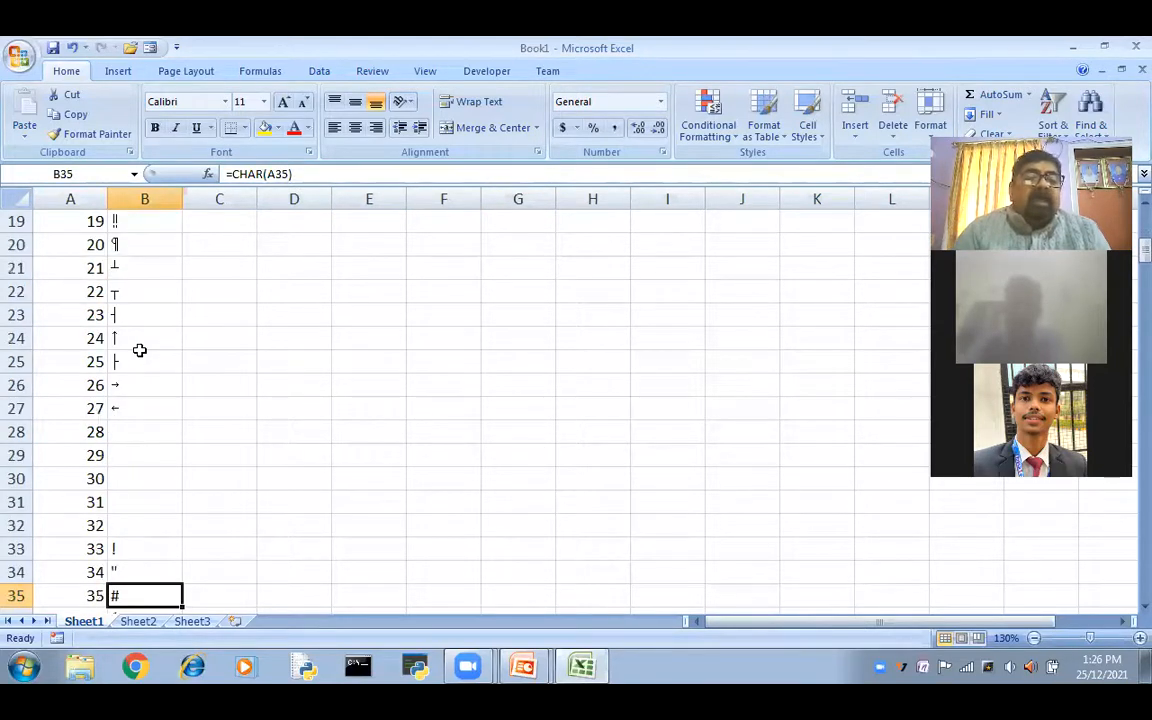
Go back to code 28 in column B and examine the characters from there to code 59
{"action": "left_click", "coordinate": [139, 430]}
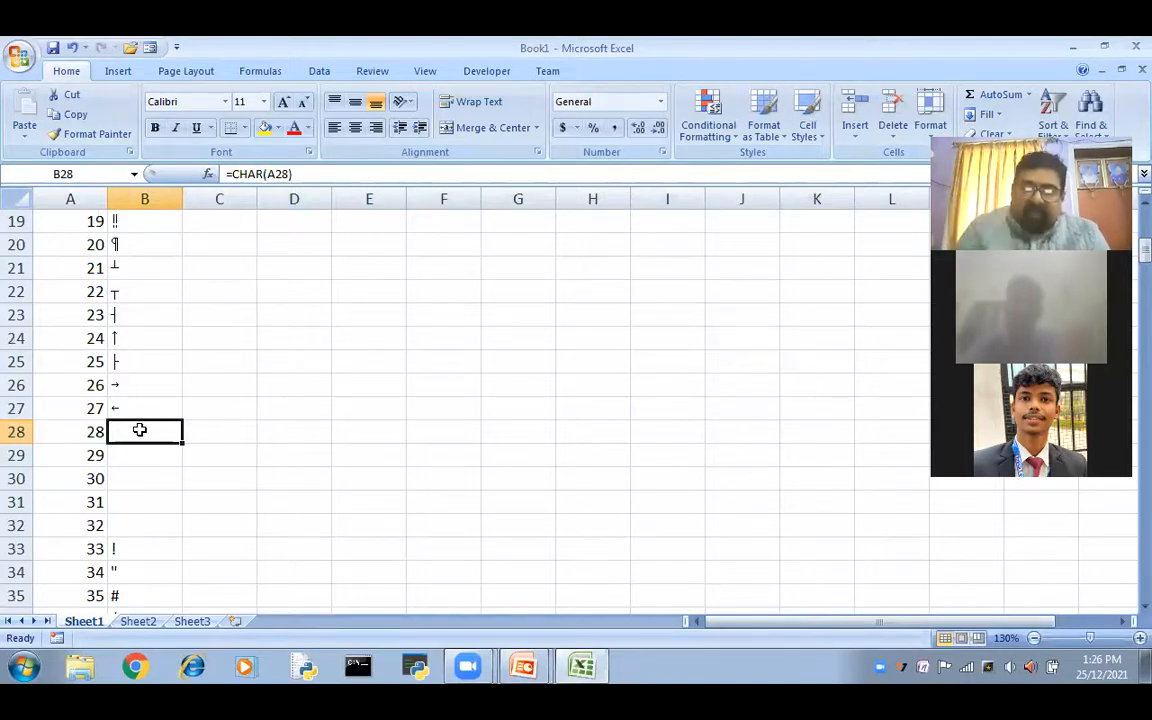
{"action": "key", "text": "Down"}
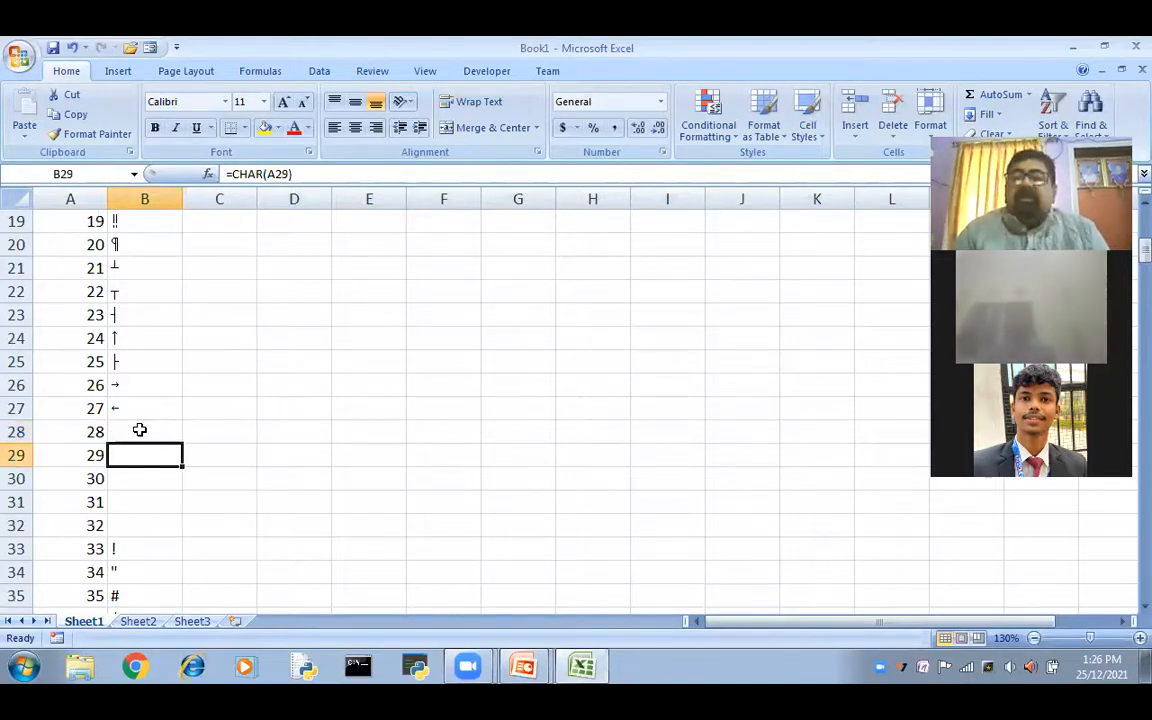
{"action": "key", "text": "Down"}
{"action": "key", "text": "Down"}
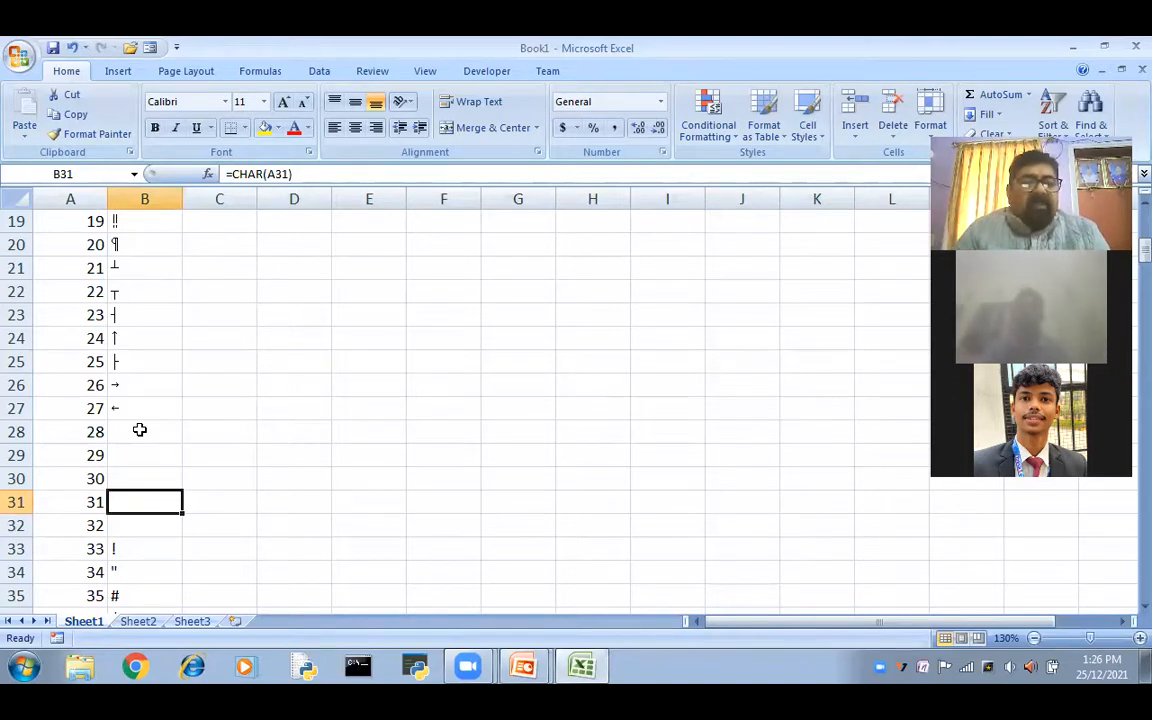
{"action": "key", "text": "Down"}
{"action": "key", "text": "Down"}
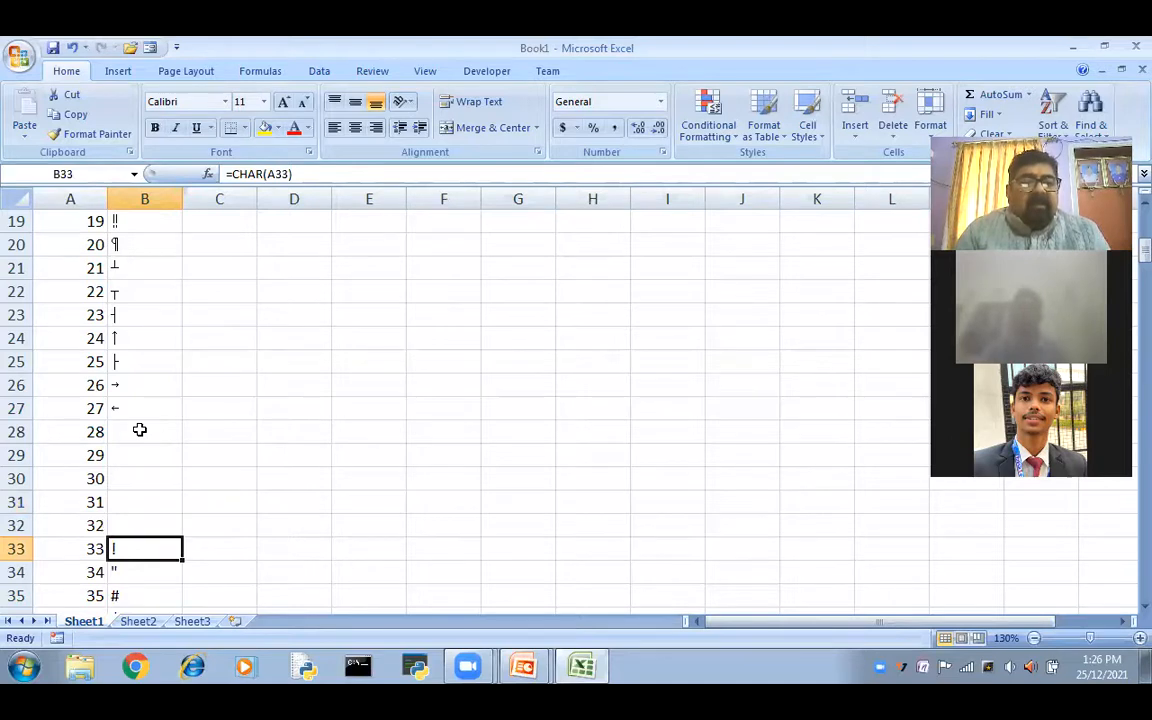
{"action": "key", "text": "Down"}
{"action": "key", "text": "Down"}
{"action": "key", "text": "Down"}
{"action": "key", "text": "Down"}
{"action": "key", "text": "Down"}
{"action": "key", "text": "Down"}
{"action": "key", "text": "Down"}
{"action": "key", "text": "Down"}
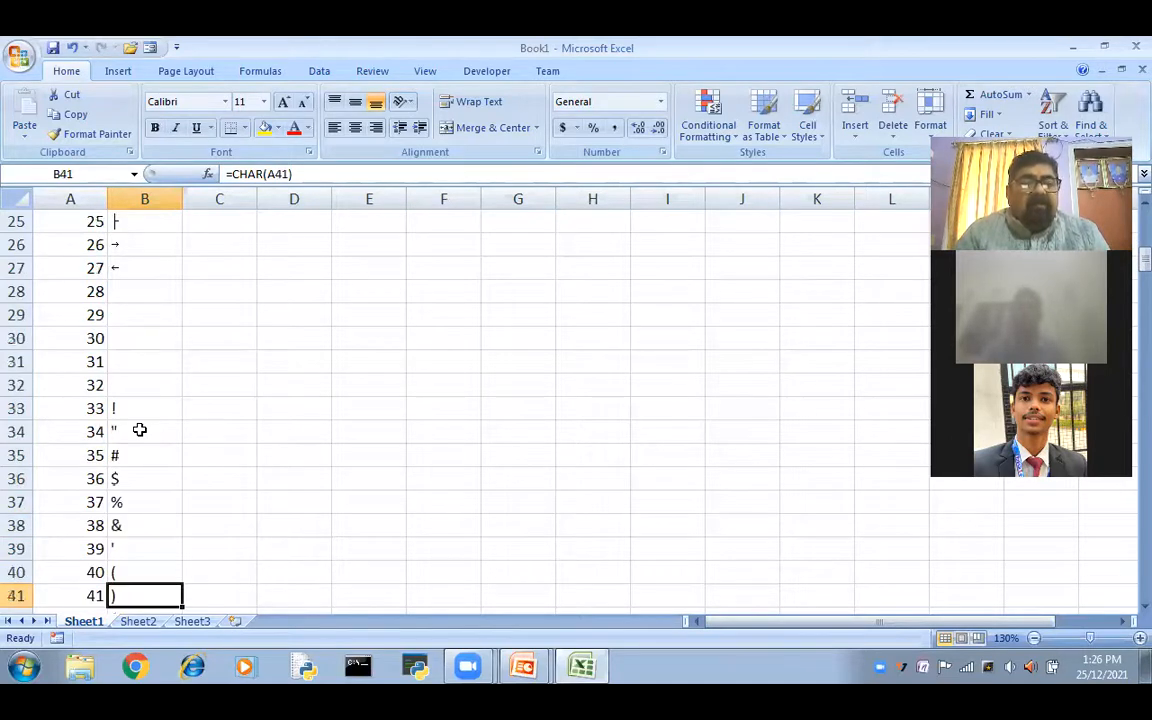
{"action": "key", "text": "Down"}
{"action": "key", "text": "Down"}
{"action": "key", "text": "Down"}
{"action": "key", "text": "Down"}
{"action": "key", "text": "Down"}
{"action": "key", "text": "Down"}
{"action": "key", "text": "Down"}
{"action": "key", "text": "Down"}
{"action": "key", "text": "Down"}
{"action": "key", "text": "Down"}
{"action": "key", "text": "Down"}
{"action": "key", "text": "Down"}
{"action": "key", "text": "Down"}
{"action": "key", "text": "Down"}
{"action": "key", "text": "Down"}
{"action": "key", "text": "Down"}
{"action": "key", "text": "Down"}
{"action": "key", "text": "Down"}
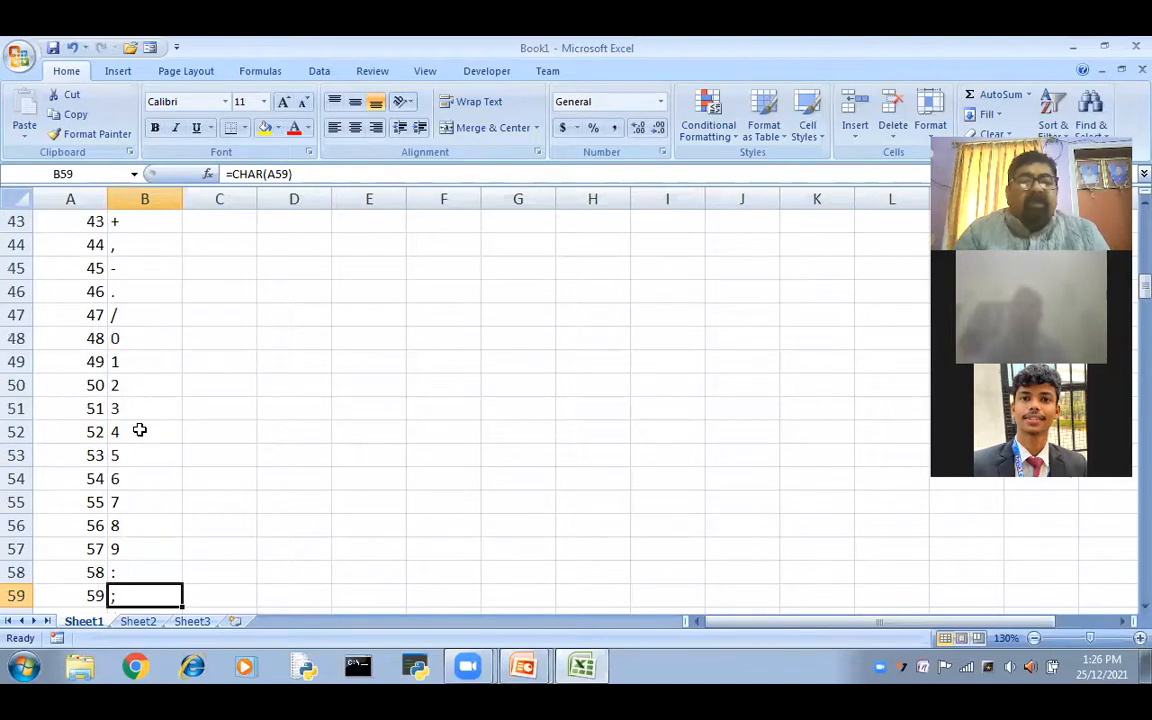
Return to code 49 in column B and review the characters up to code 57
{"action": "key", "text": "Up"}
{"action": "key", "text": "Up"}
{"action": "key", "text": "Up"}
{"action": "key", "text": "Up"}
{"action": "key", "text": "Up"}
{"action": "key", "text": "Up"}
{"action": "key", "text": "Up"}
{"action": "key", "text": "Up"}
{"action": "key", "text": "Up"}
{"action": "key", "text": "Up"}
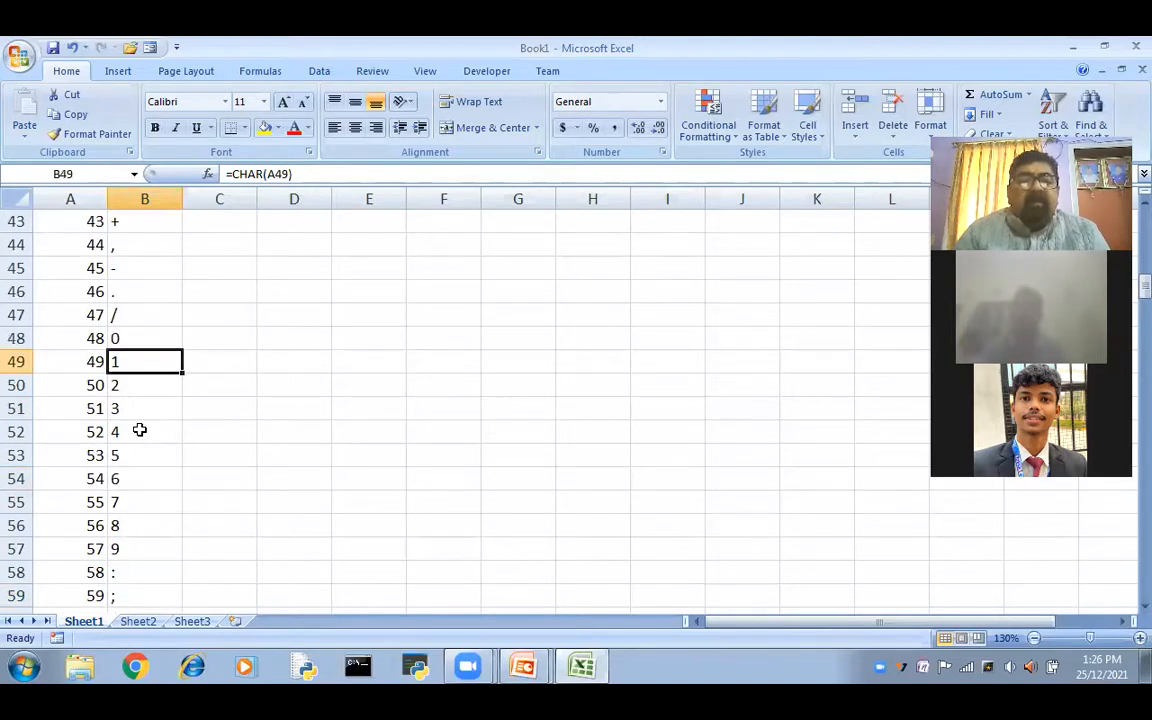
{"action": "key", "text": "Down"}
{"action": "key", "text": "Down"}
{"action": "key", "text": "Down"}
{"action": "key", "text": "Down"}
{"action": "key", "text": "Down"}
{"action": "key", "text": "Down"}
{"action": "key", "text": "Down"}
{"action": "key", "text": "Down"}
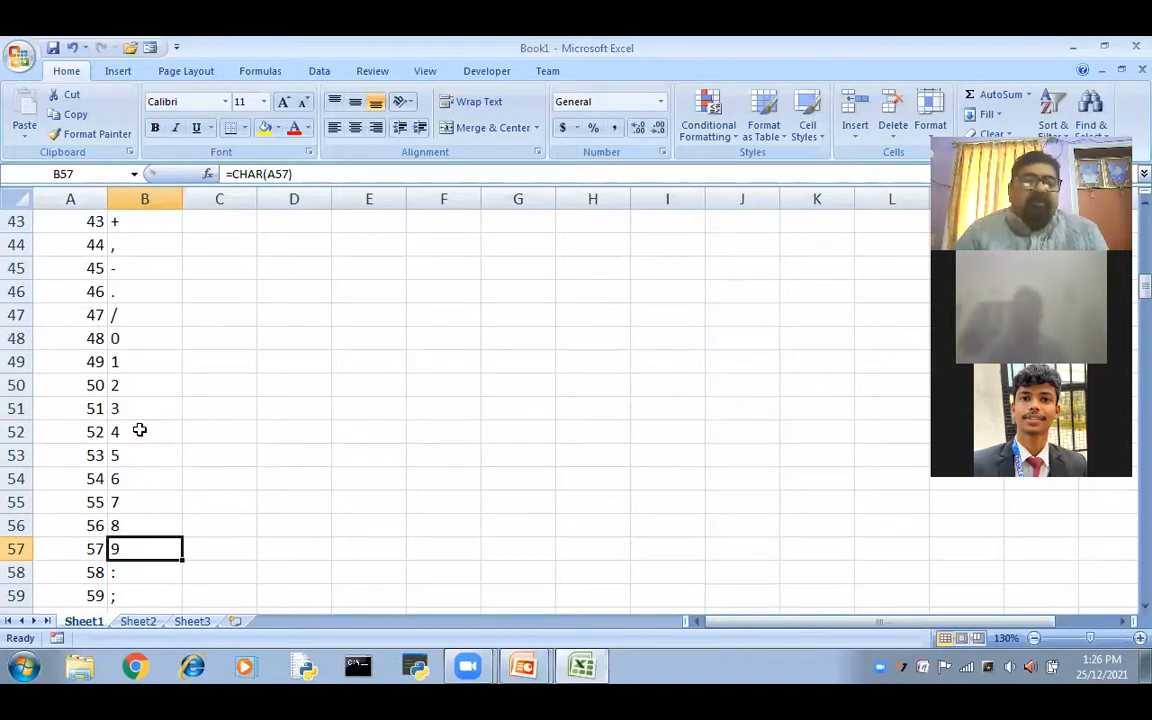
Examine the characters for codes 58 to 68 in column B and return to code 65
{"action": "key", "text": "Down"}
{"action": "key", "text": "Down"}
{"action": "key", "text": "Down"}
{"action": "key", "text": "Down"}
{"action": "key", "text": "Down"}
{"action": "key", "text": "Down"}
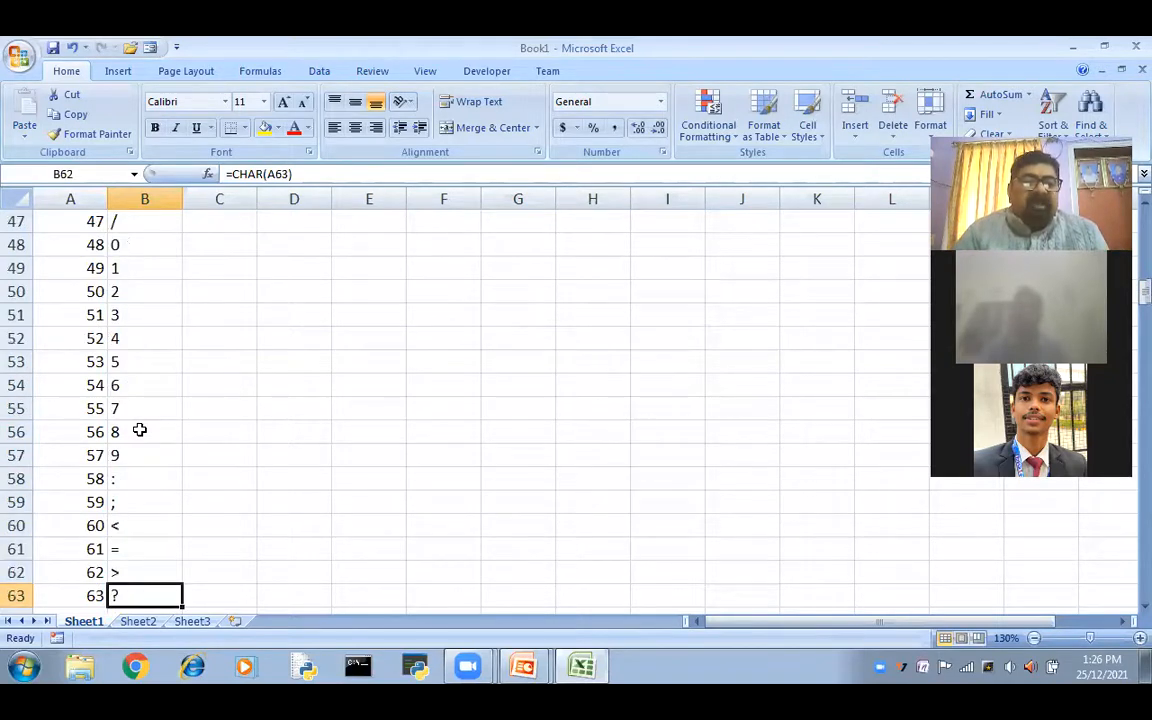
{"action": "key", "text": "Down"}
{"action": "key", "text": "Down"}
{"action": "key", "text": "Down"}
{"action": "key", "text": "Down"}
{"action": "key", "text": "Down"}
{"action": "key", "text": "Up"}
{"action": "key", "text": "Up"}
{"action": "key", "text": "Up"}
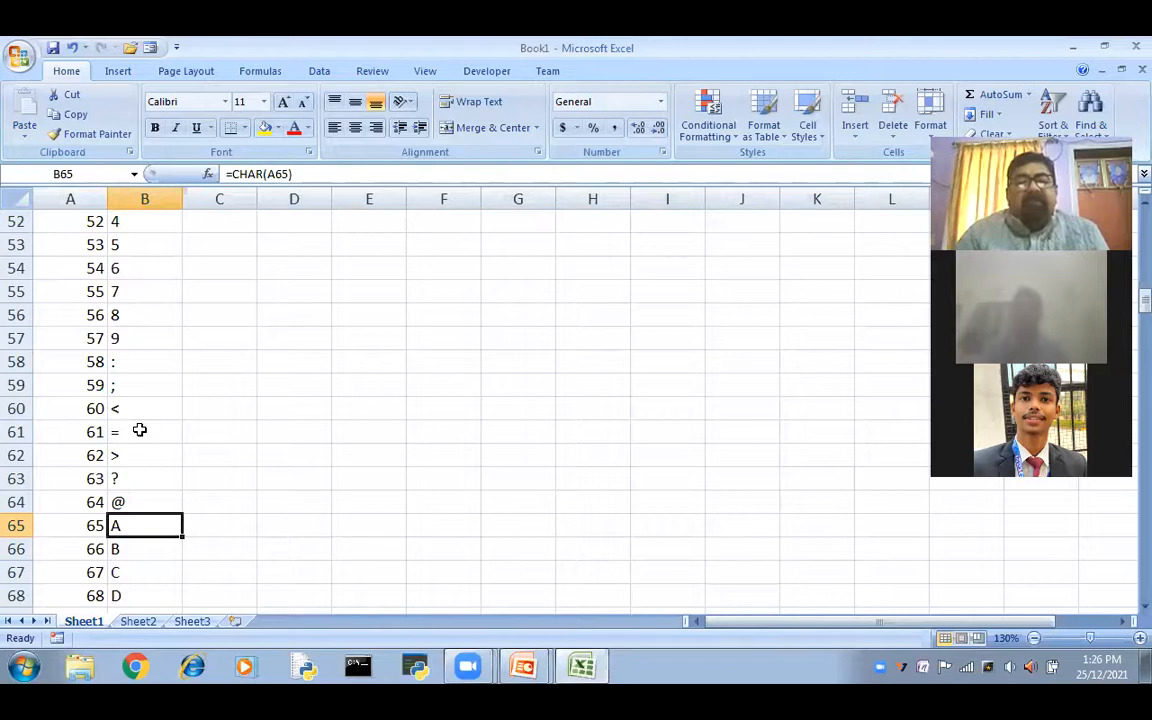
Examine the uppercase letters in column B for codes 65 to 90
{"action": "key", "text": "Down"}
{"action": "key", "text": "Down"}
{"action": "key", "text": "Down"}
{"action": "key", "text": "Down"}
{"action": "key", "text": "Down"}
{"action": "key", "text": "Down"}
{"action": "key", "text": "Down"}
{"action": "key", "text": "Down"}
{"action": "key", "text": "Down"}
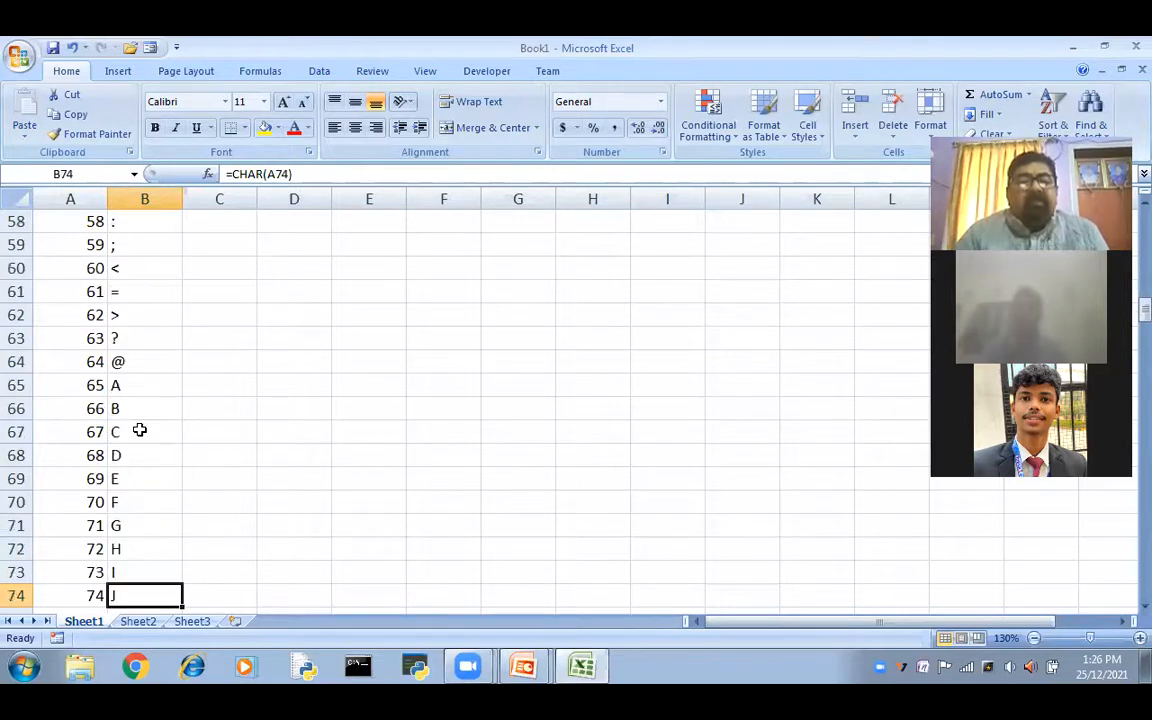
{"action": "key", "text": "Down"}
{"action": "key", "text": "Down"}
{"action": "key", "text": "Down"}
{"action": "key", "text": "Down"}
{"action": "key", "text": "Down"}
{"action": "key", "text": "Down"}
{"action": "key", "text": "Down"}
{"action": "key", "text": "Down"}
{"action": "key", "text": "Down"}
{"action": "key", "text": "Down"}
{"action": "key", "text": "Down"}
{"action": "key", "text": "Down"}
{"action": "key", "text": "Down"}
{"action": "key", "text": "Down"}
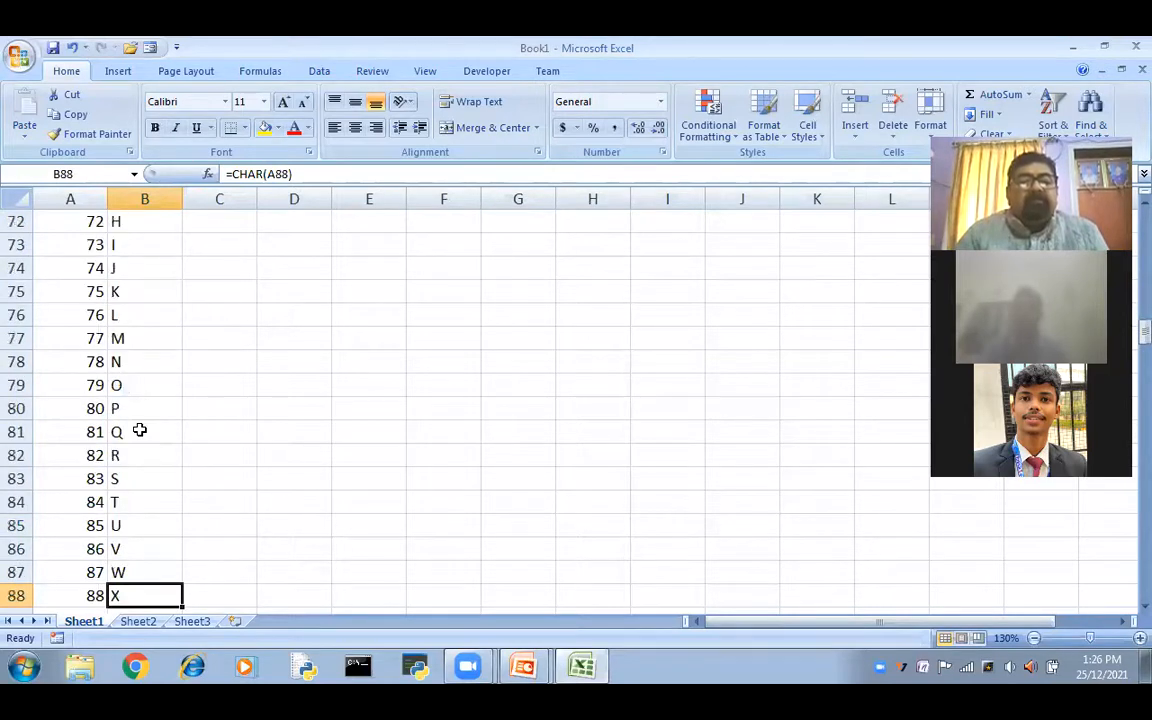
{"action": "key", "text": "Down"}
{"action": "key", "text": "Down"}
Examine the characters for codes 91 to 104 in column B and return to code 97
{"action": "key", "text": "Down"}
{"action": "key", "text": "Down"}
{"action": "key", "text": "Down"}
{"action": "key", "text": "Down"}
{"action": "key", "text": "Down"}
{"action": "key", "text": "Down"}
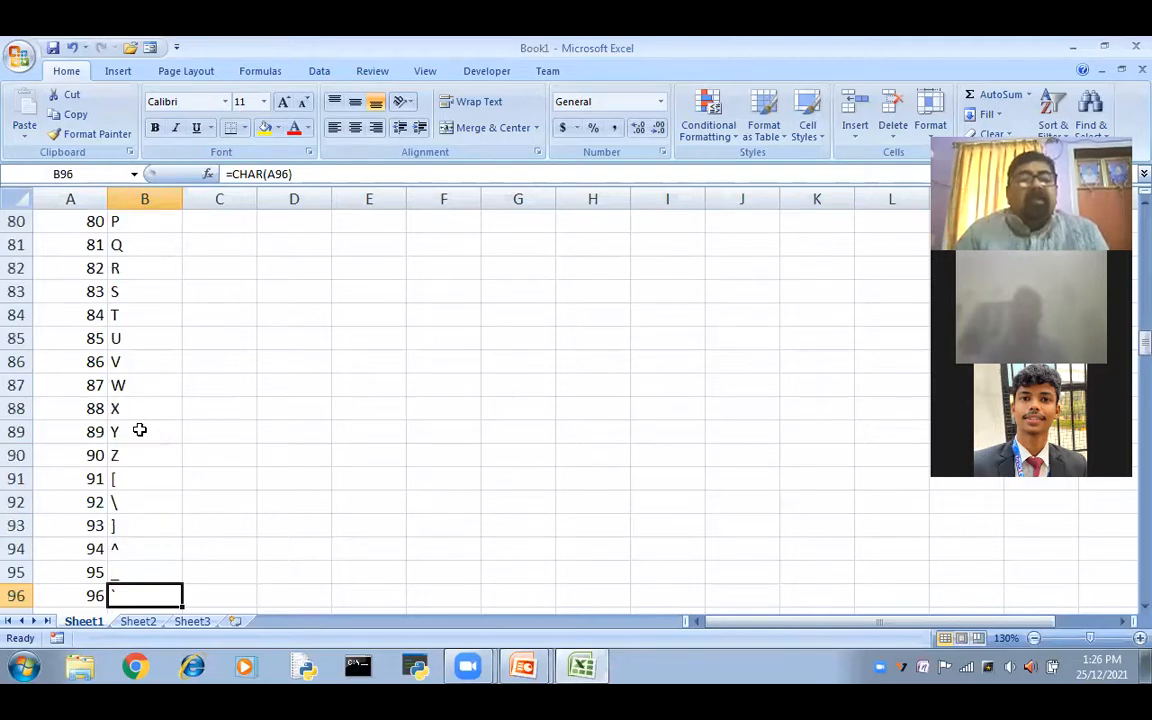
{"action": "key", "text": "Down"}
{"action": "key", "text": "Down"}
{"action": "key", "text": "Down"}
{"action": "key", "text": "Down"}
{"action": "key", "text": "Down"}
{"action": "key", "text": "Down"}
{"action": "key", "text": "Down"}
{"action": "key", "text": "Down"}
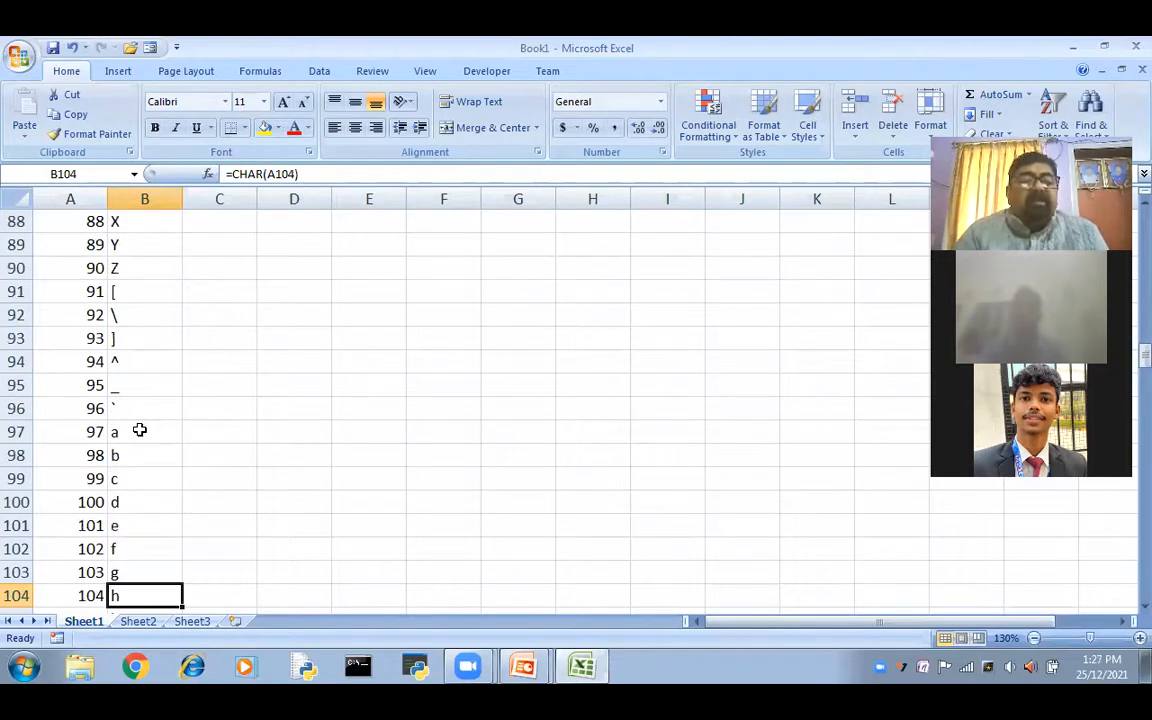
{"action": "key", "text": "Up"}
{"action": "key", "text": "Up"}
{"action": "key", "text": "Up"}
{"action": "key", "text": "Up"}
{"action": "key", "text": "Up"}
{"action": "key", "text": "Up"}
{"action": "key", "text": "Up"}
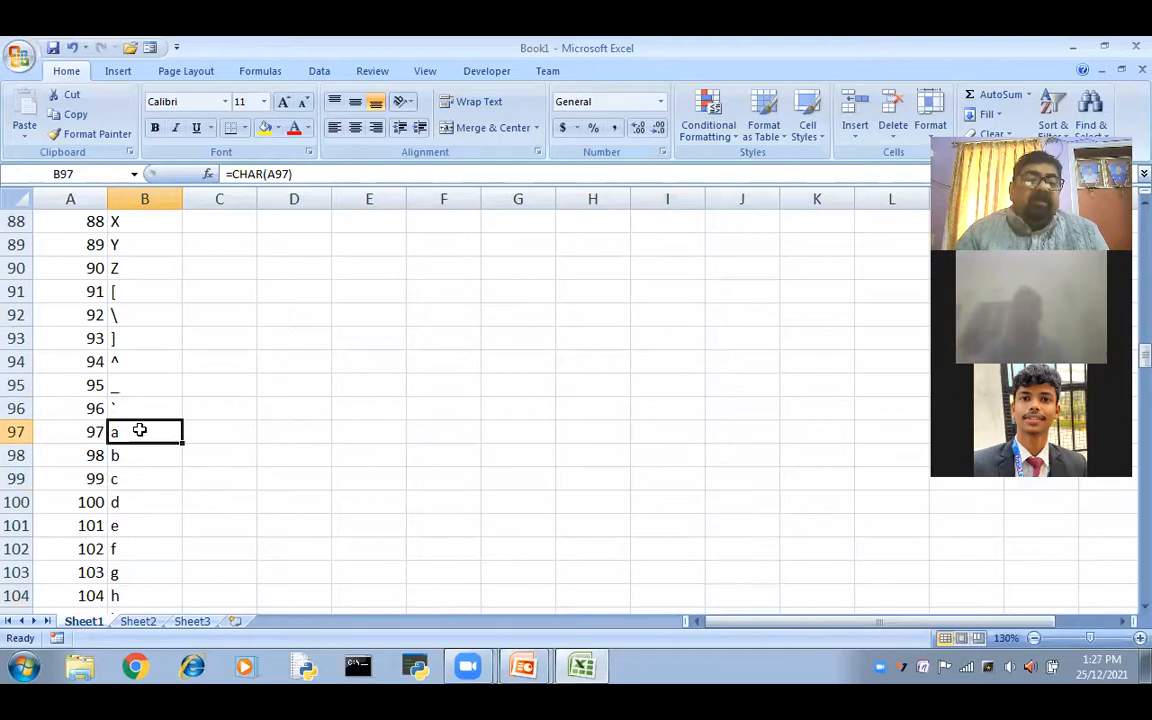
Review the characters from code 97 to code 127 in column B and return to code 122
{"action": "key", "text": "Down"}
{"action": "key", "text": "Down"}
{"action": "key", "text": "Down"}
{"action": "key", "text": "Down"}
{"action": "key", "text": "Down"}
{"action": "key", "text": "Down"}
{"action": "key", "text": "Down"}
{"action": "key", "text": "Down"}
{"action": "key", "text": "Down"}
{"action": "key", "text": "Down"}
{"action": "key", "text": "Down"}
{"action": "key", "text": "Down"}
{"action": "key", "text": "Down"}
{"action": "key", "text": "Down"}
{"action": "key", "text": "Down"}
{"action": "key", "text": "Down"}
{"action": "key", "text": "Down"}
{"action": "key", "text": "Down"}
{"action": "key", "text": "Down"}
{"action": "key", "text": "Down"}
{"action": "key", "text": "Down"}
{"action": "key", "text": "Down"}
{"action": "key", "text": "Down"}
{"action": "key", "text": "Down"}
{"action": "key", "text": "Down"}
{"action": "key", "text": "Down"}
{"action": "key", "text": "Down"}
{"action": "key", "text": "Down"}
{"action": "key", "text": "Down"}
{"action": "key", "text": "Down"}
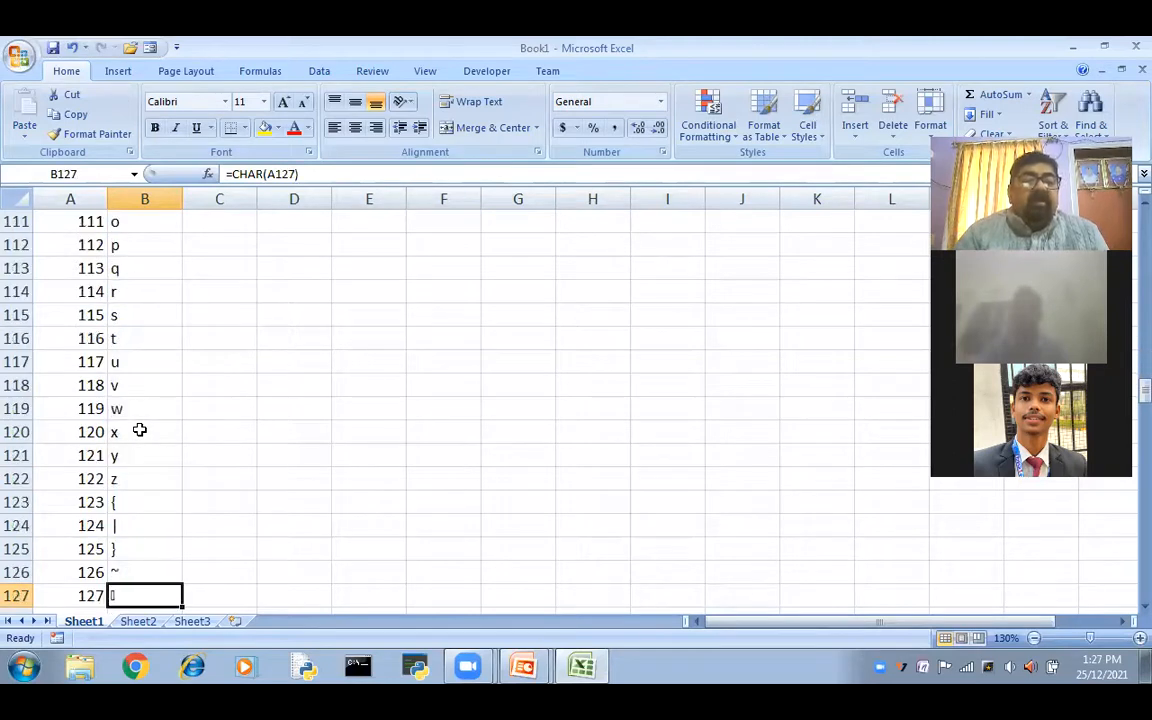
{"action": "key", "text": "Up"}
{"action": "key", "text": "Up"}
{"action": "key", "text": "Up"}
{"action": "key", "text": "Up"}
{"action": "key", "text": "Up"}
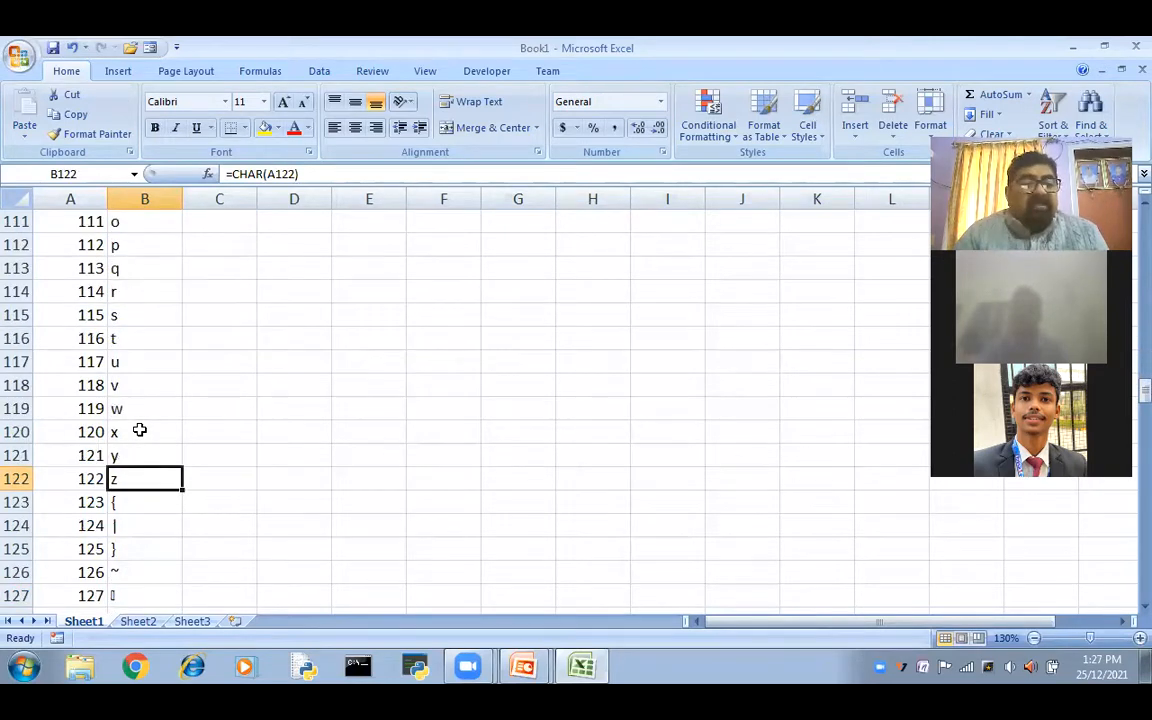
Check the symbols just after code 122, and review column B backwards up to code 90
{"action": "key", "text": "Down"}
{"action": "key", "text": "Down"}
{"action": "key", "text": "Down"}
{"action": "key", "text": "Up"}
{"action": "key", "text": "Up"}
{"action": "key", "text": "Up"}
{"action": "key", "text": "Up"}
{"action": "key", "text": "Up"}
{"action": "key", "text": "Up"}
{"action": "key", "text": "Up"}
{"action": "key", "text": "Up"}
{"action": "key", "text": "Up"}
{"action": "key", "text": "Up"}
{"action": "key", "text": "Up"}
{"action": "key", "text": "Up"}
{"action": "key", "text": "Up"}
{"action": "key", "text": "Up"}
{"action": "key", "text": "Up"}
{"action": "key", "text": "Up"}
{"action": "key", "text": "Up"}
{"action": "key", "text": "Up"}
{"action": "key", "text": "Up"}
{"action": "key", "text": "Up"}
{"action": "key", "text": "Up"}
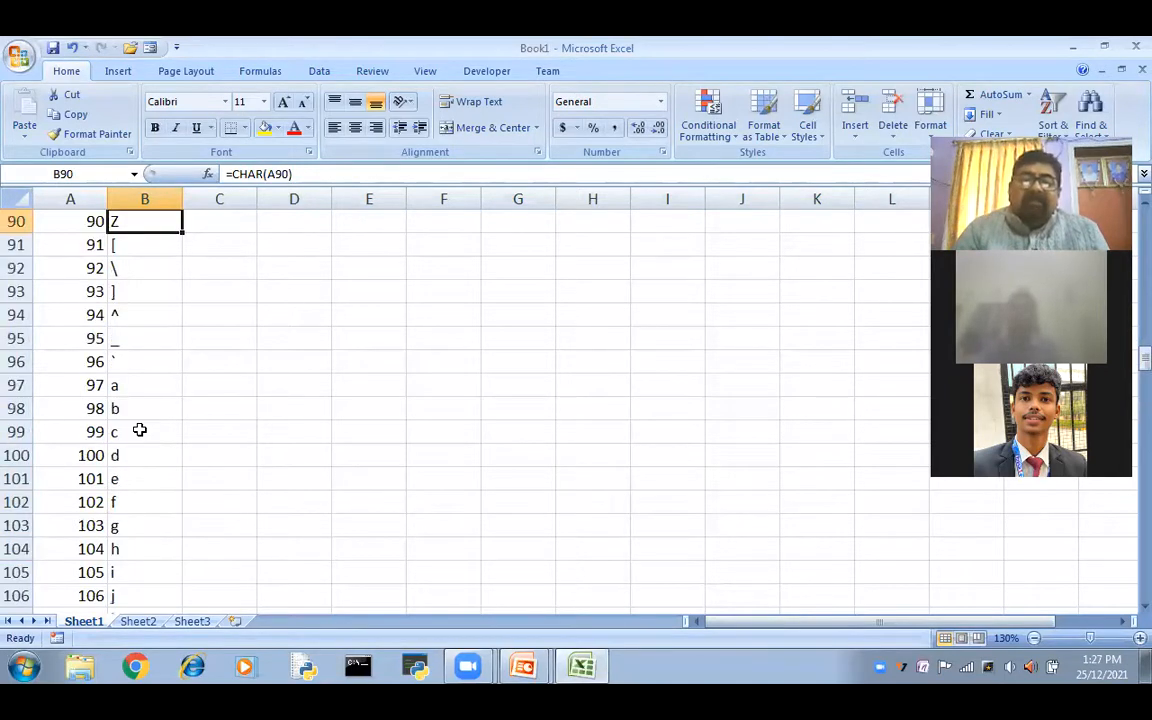
Review the characters in column B backwards from code 90 to code 39
{"action": "key", "text": "Up"}
{"action": "key", "text": "Up"}
{"action": "key", "text": "Up"}
{"action": "key", "text": "Up"}
{"action": "key", "text": "Up"}
{"action": "key", "text": "Up"}
{"action": "key", "text": "Up"}
{"action": "key", "text": "Up"}
{"action": "key", "text": "Up"}
{"action": "key", "text": "Up"}
{"action": "key", "text": "Up"}
{"action": "key", "text": "Up"}
{"action": "key", "text": "Up"}
{"action": "key", "text": "Up"}
{"action": "key", "text": "Up"}
{"action": "key", "text": "Up"}
{"action": "key", "text": "Up"}
{"action": "key", "text": "Up"}
{"action": "key", "text": "Up"}
{"action": "key", "text": "Up"}
{"action": "key", "text": "Up"}
{"action": "key", "text": "Up"}
{"action": "key", "text": "Up"}
{"action": "key", "text": "Up"}
{"action": "key", "text": "Up"}
{"action": "key", "text": "Up"}
{"action": "key", "text": "Up"}
{"action": "key", "text": "Up"}
{"action": "key", "text": "Up"}
{"action": "key", "text": "Up"}
{"action": "key", "text": "Up"}
{"action": "key", "text": "Up"}
{"action": "key", "text": "Up"}
{"action": "key", "text": "Up"}
{"action": "key", "text": "Up"}
{"action": "key", "text": "Up"}
{"action": "key", "text": "Up"}
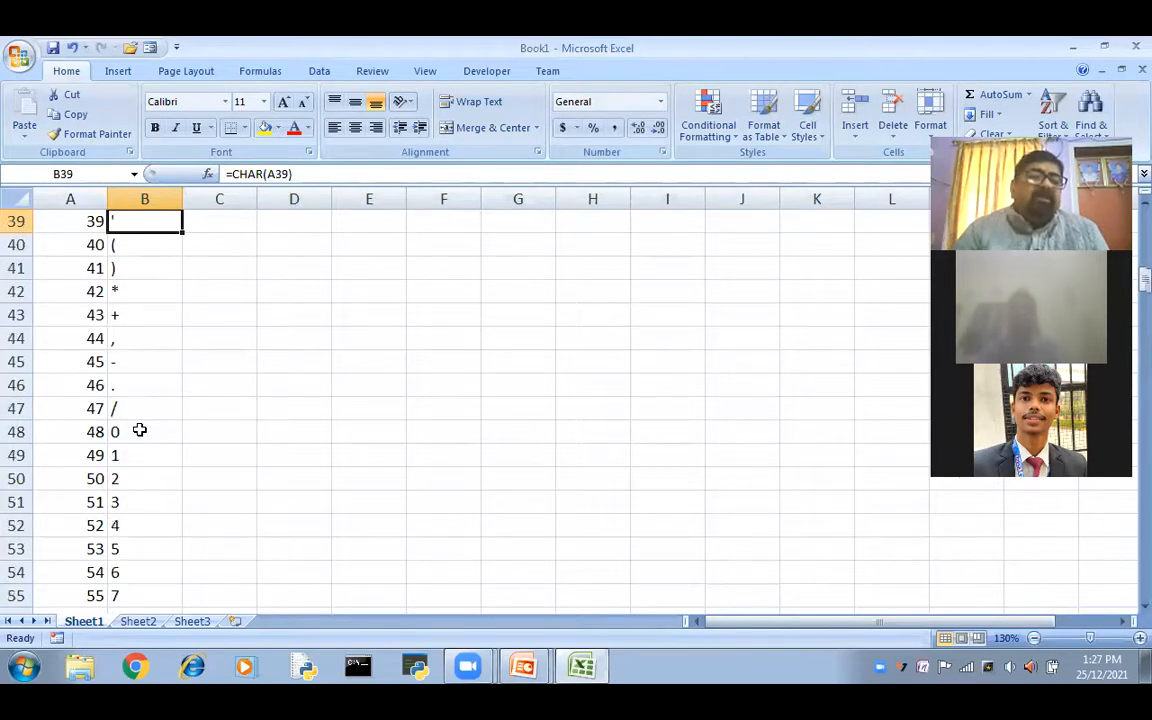
Review the characters in column B backwards from code 39 to code 1
{"action": "key", "text": "Up"}
{"action": "key", "text": "Up"}
{"action": "key", "text": "Up"}
{"action": "key", "text": "Up"}
{"action": "key", "text": "Up"}
{"action": "key", "text": "Up"}
{"action": "key", "text": "Up"}
{"action": "key", "text": "Up"}
{"action": "key", "text": "Up"}
{"action": "key", "text": "Up"}
{"action": "key", "text": "Up"}
{"action": "key", "text": "Up"}
{"action": "key", "text": "Up"}
{"action": "key", "text": "Up"}
{"action": "key", "text": "Up"}
{"action": "key", "text": "Up"}
{"action": "key", "text": "Up"}
{"action": "key", "text": "Up"}
{"action": "key", "text": "Up"}
{"action": "key", "text": "Up"}
{"action": "key", "text": "Up"}
{"action": "key", "text": "Up"}
{"action": "key", "text": "Up"}
{"action": "key", "text": "Up"}
{"action": "key", "text": "Up"}
{"action": "key", "text": "Up"}
{"action": "key", "text": "Up"}
{"action": "key", "text": "Up"}
{"action": "key", "text": "Up"}
{"action": "key", "text": "Up"}
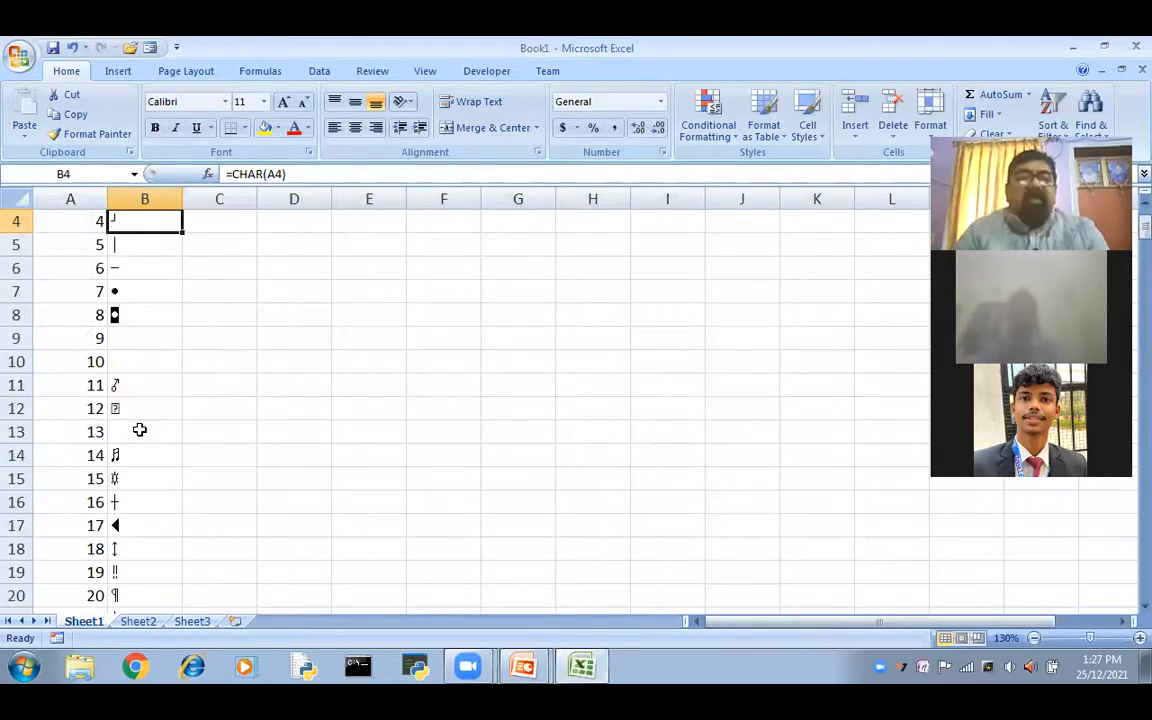
{"action": "key", "text": "Up"}
{"action": "key", "text": "Up"}
{"action": "key", "text": "Up"}
Convert the characters in column B back to codes with =CODE(B1) in C1, filled down to row 255
{"action": "key", "text": "Right"}
{"action": "type", "text": "=c"}
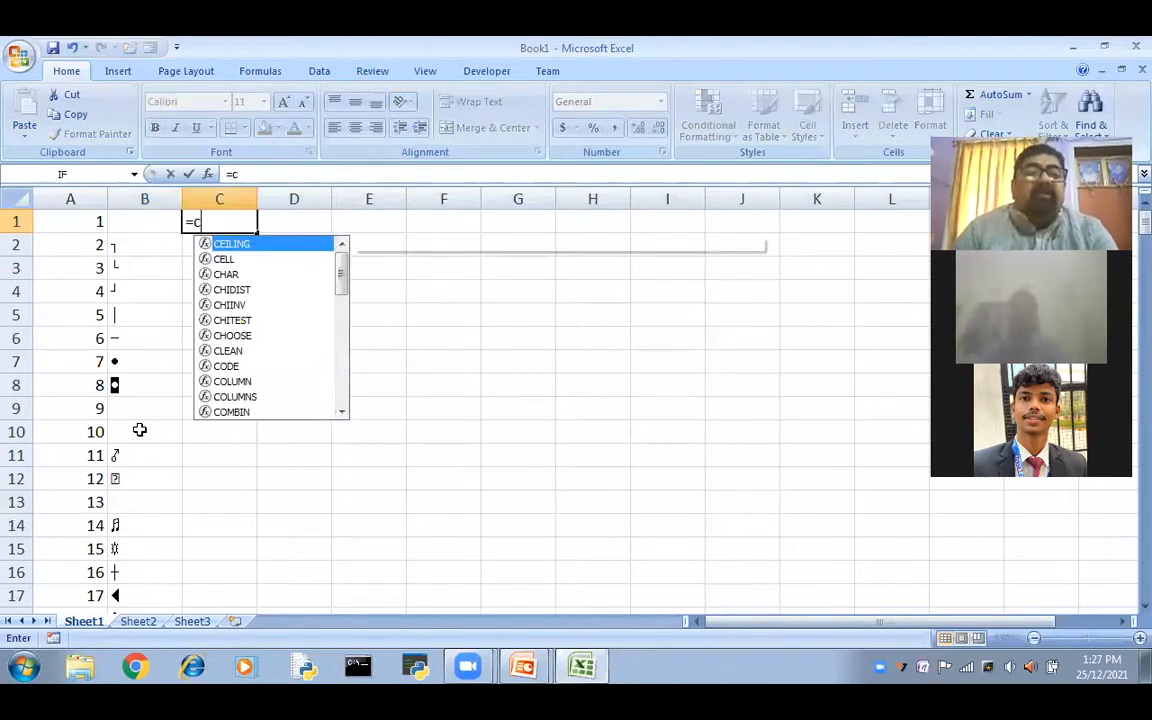
{"action": "type", "text": "ode"}
{"action": "key", "text": "Tab"}
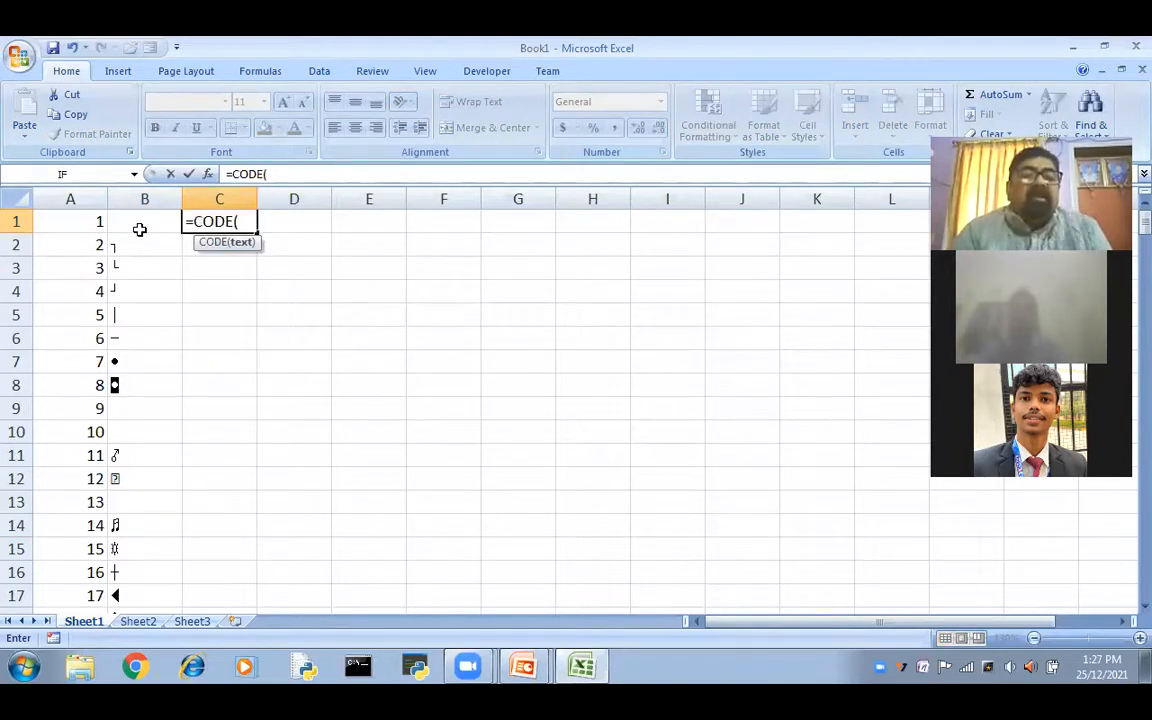
{"action": "left_click", "coordinate": [141, 232]}
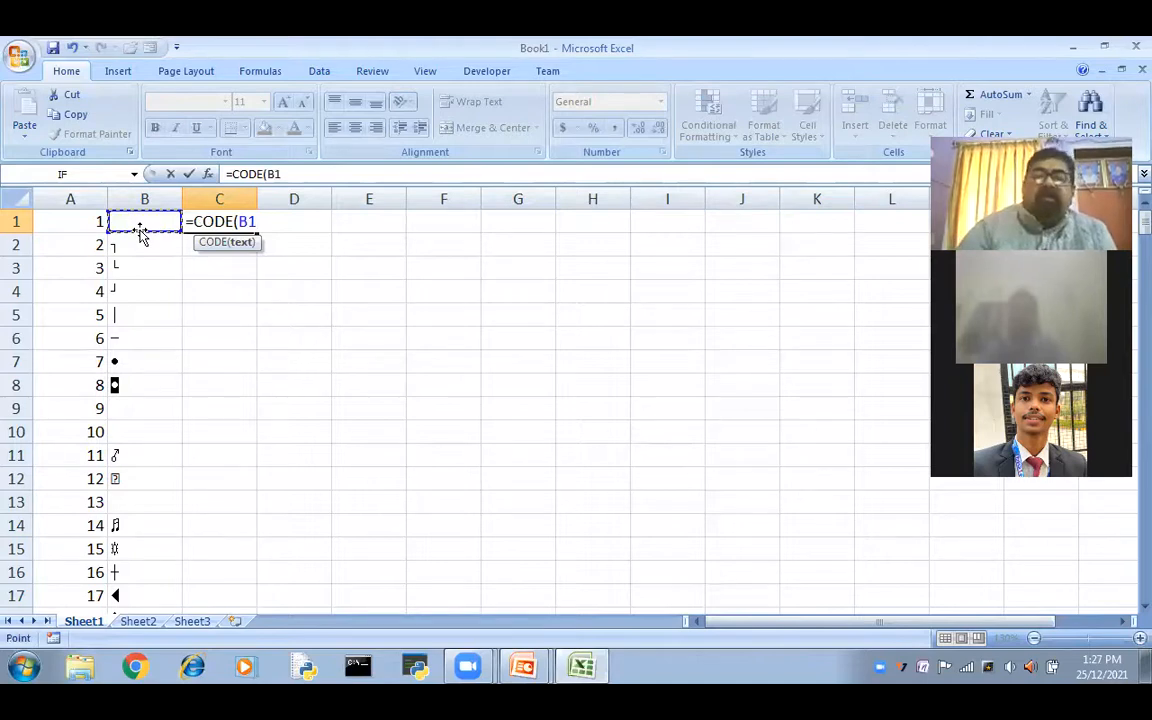
{"action": "type", "text": ")"}
{"action": "key", "text": "Return"}
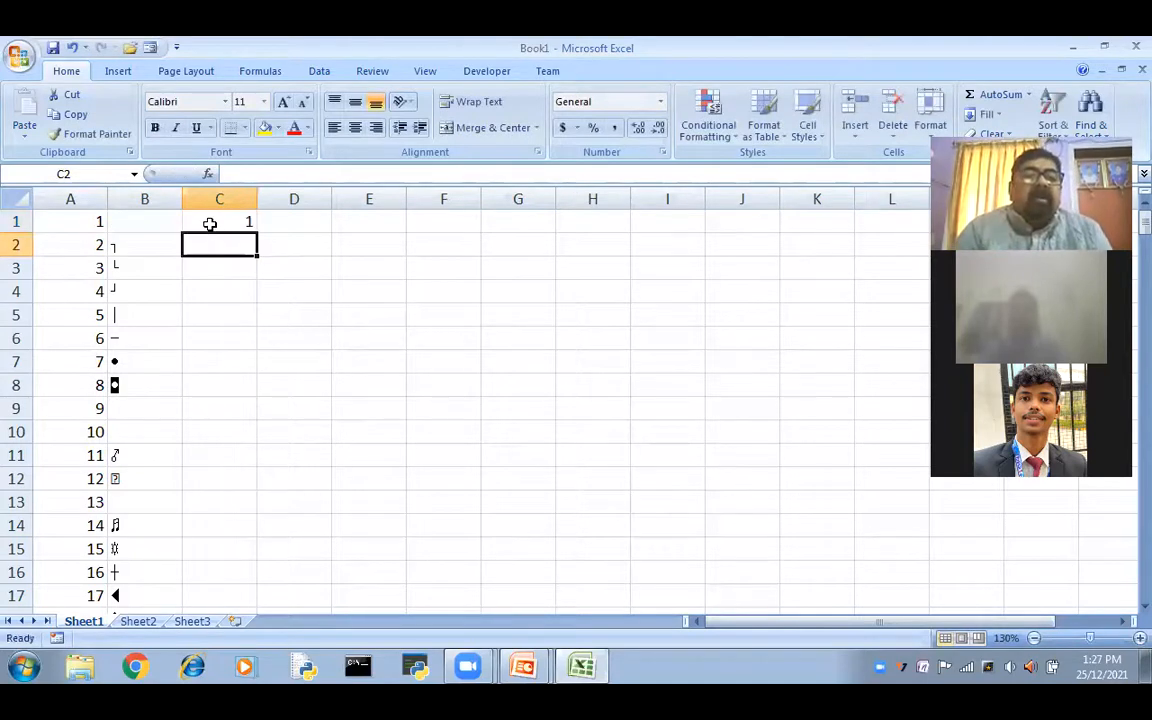
{"action": "left_click", "coordinate": [210, 224]}
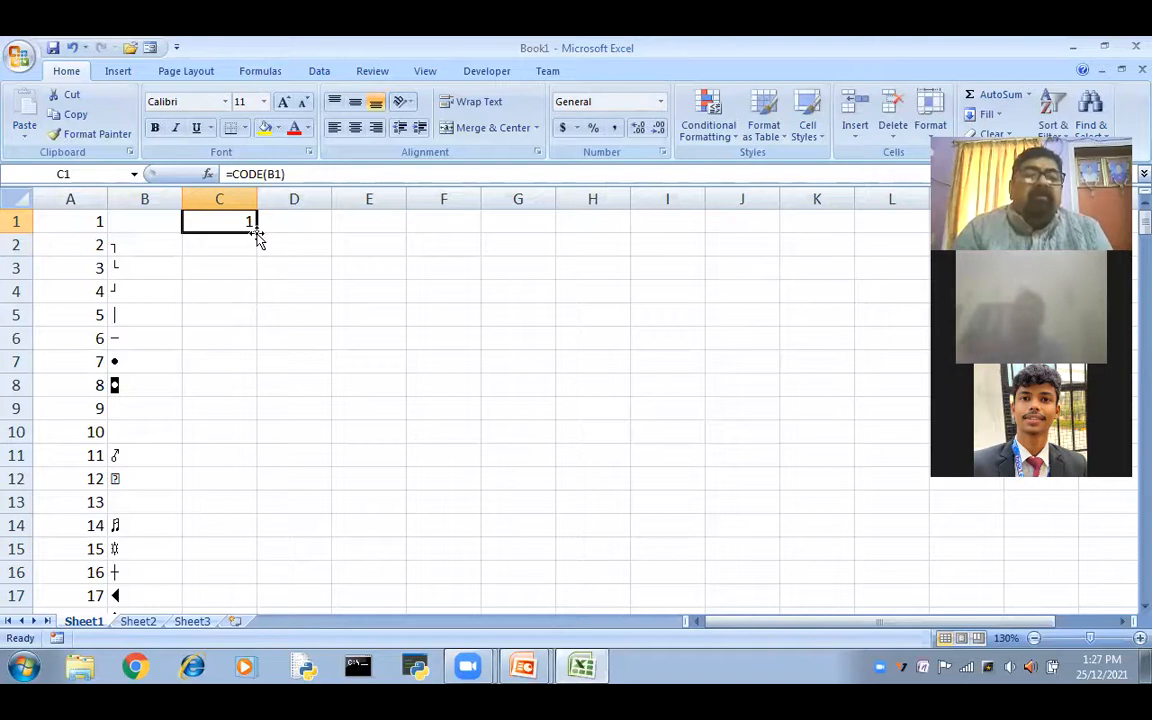
{"action": "double_click", "coordinate": [256, 232]}
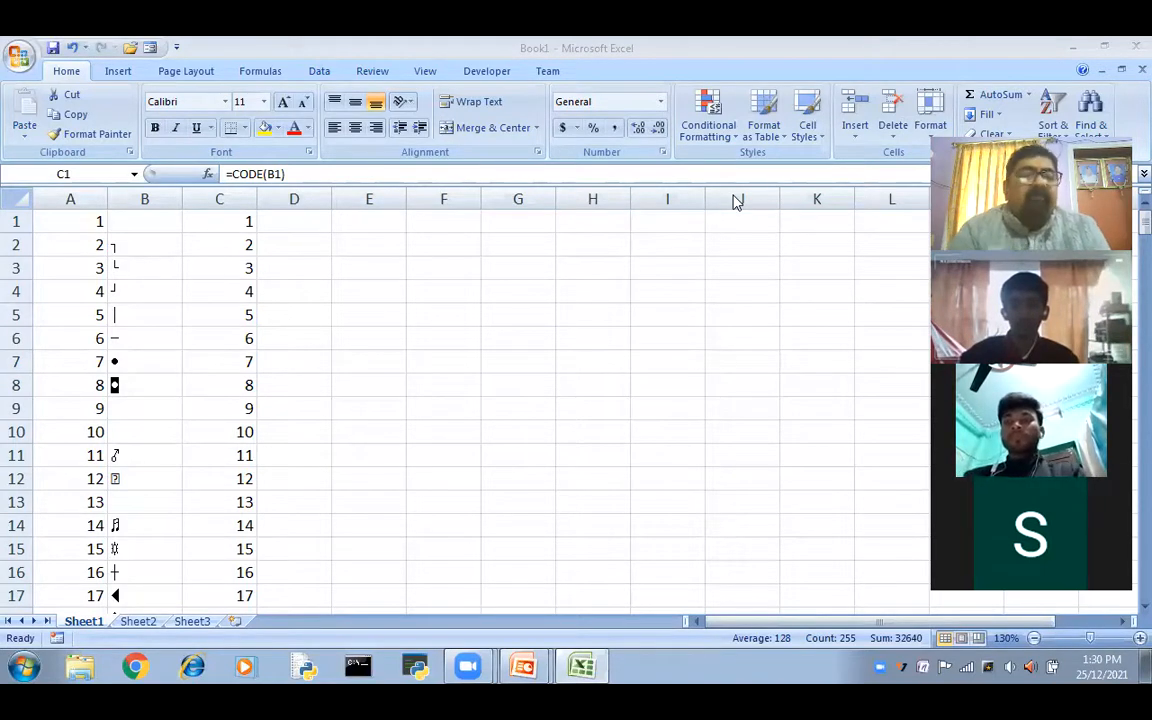
Clear the whole code and character table in A1:C255
{"action": "left_click", "coordinate": [61, 222]}
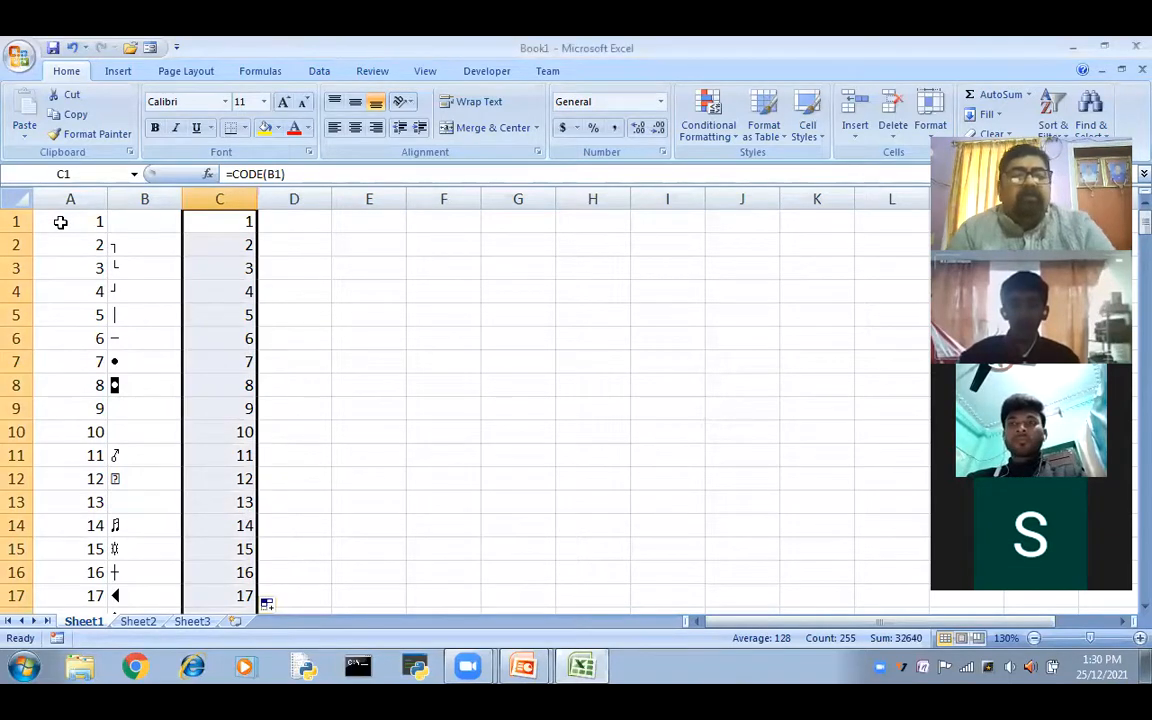
{"action": "left_click", "coordinate": [61, 222]}
{"action": "key", "text": "ctrl+shift+End"}
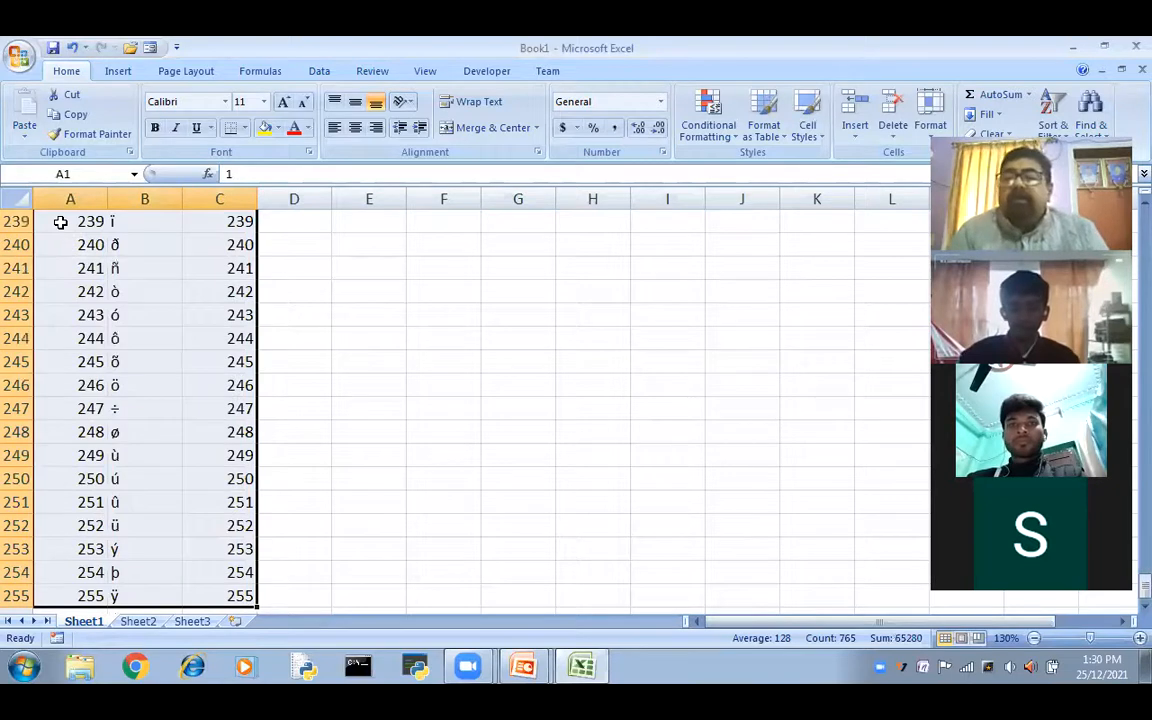
{"action": "key", "text": "Delete"}
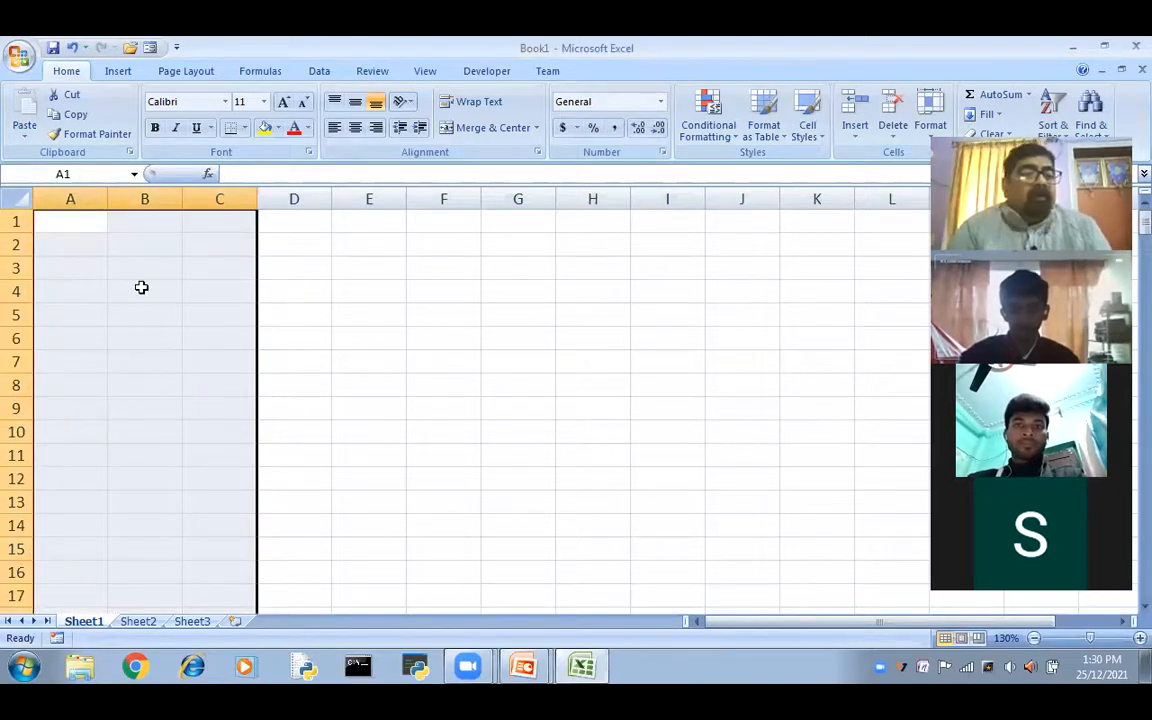
{"action": "left_click", "coordinate": [369, 408]}
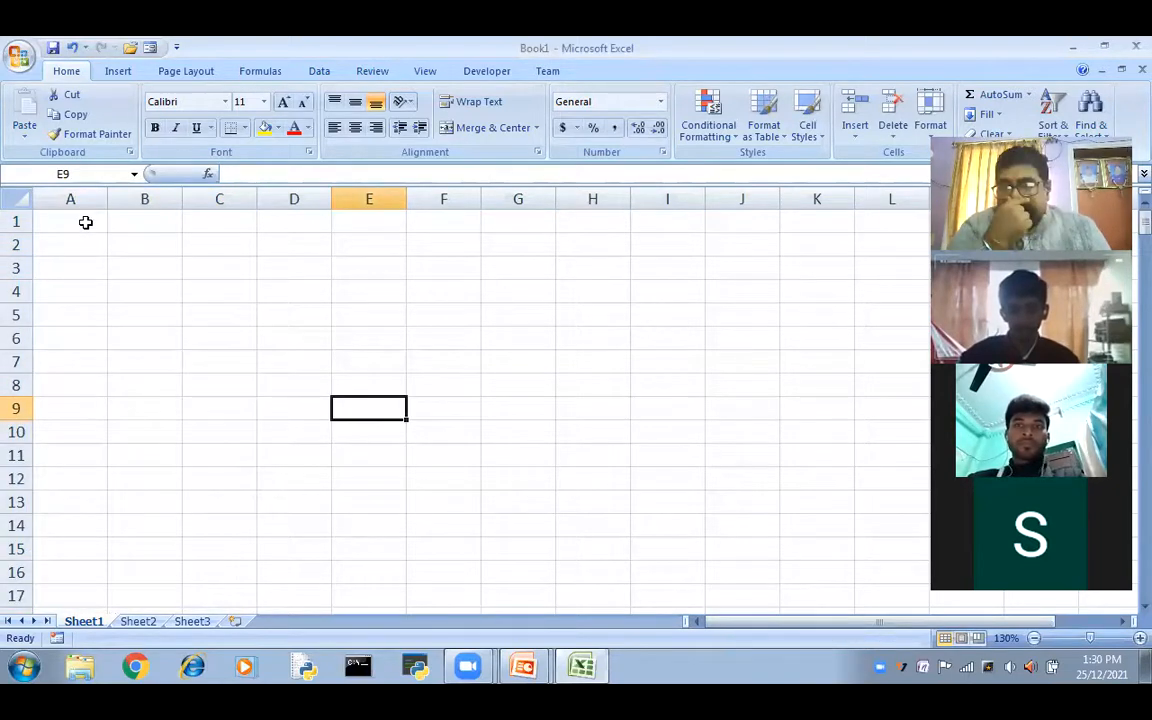
Enter a lowercase first name in A1 and the matching surname in B1
{"action": "left_click", "coordinate": [86, 223]}
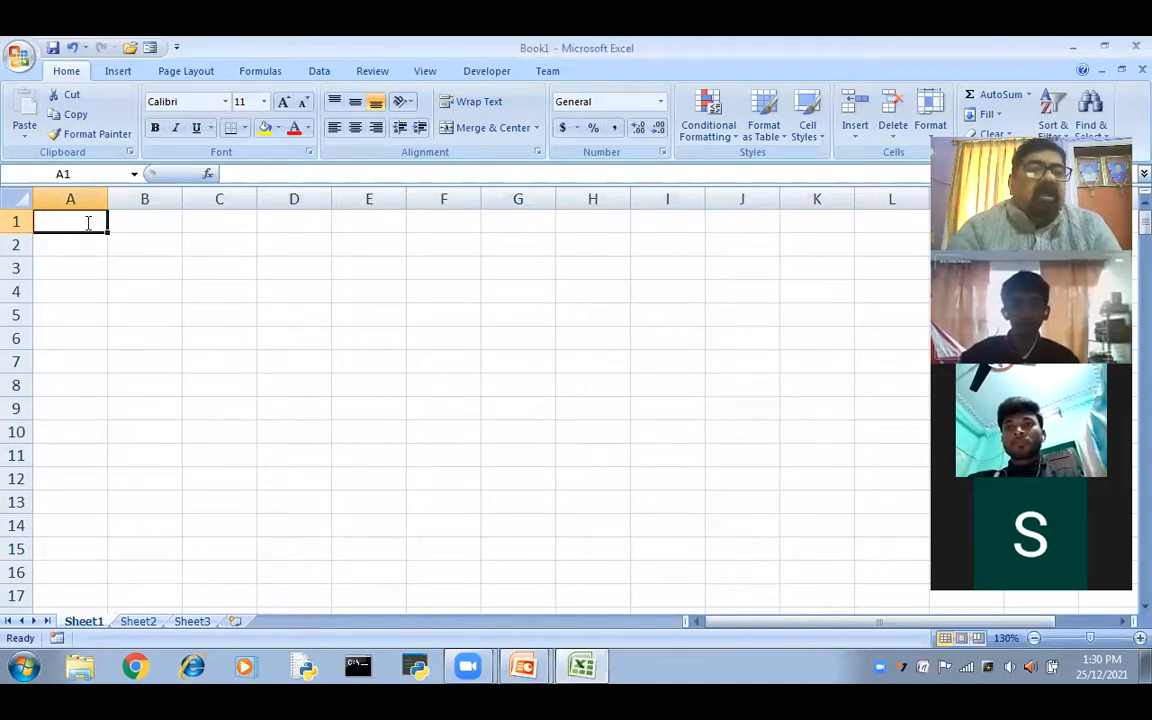
{"action": "type", "text": "arun"}
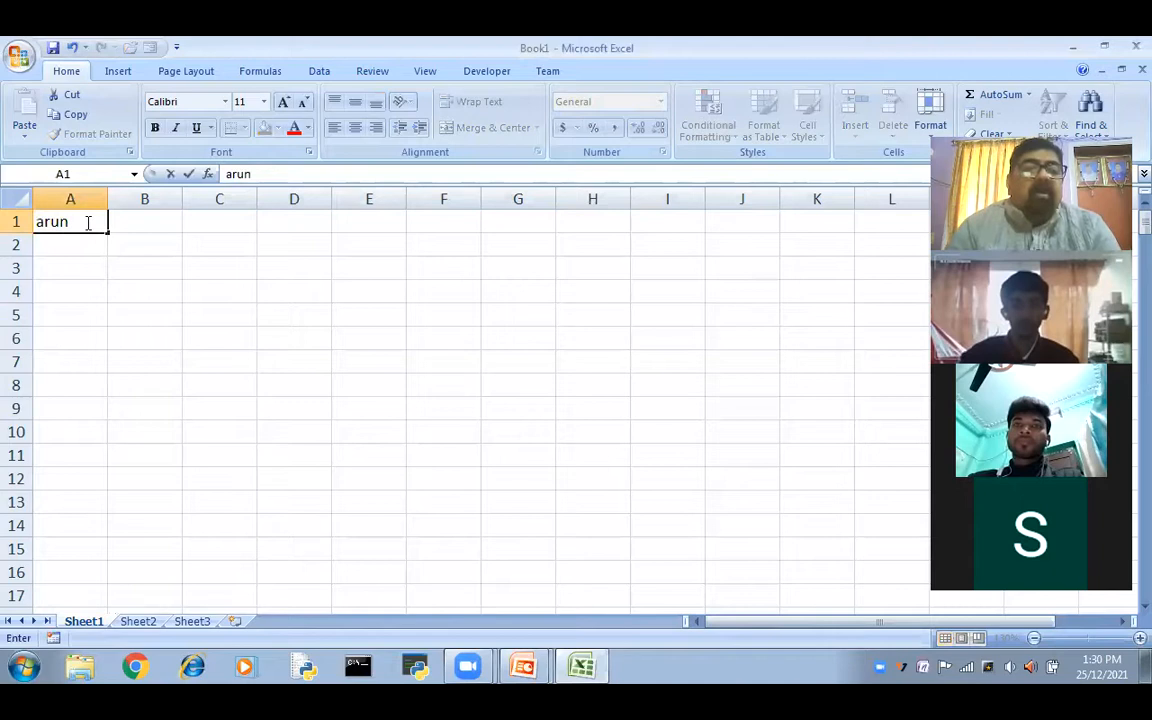
{"action": "key", "text": "Tab"}
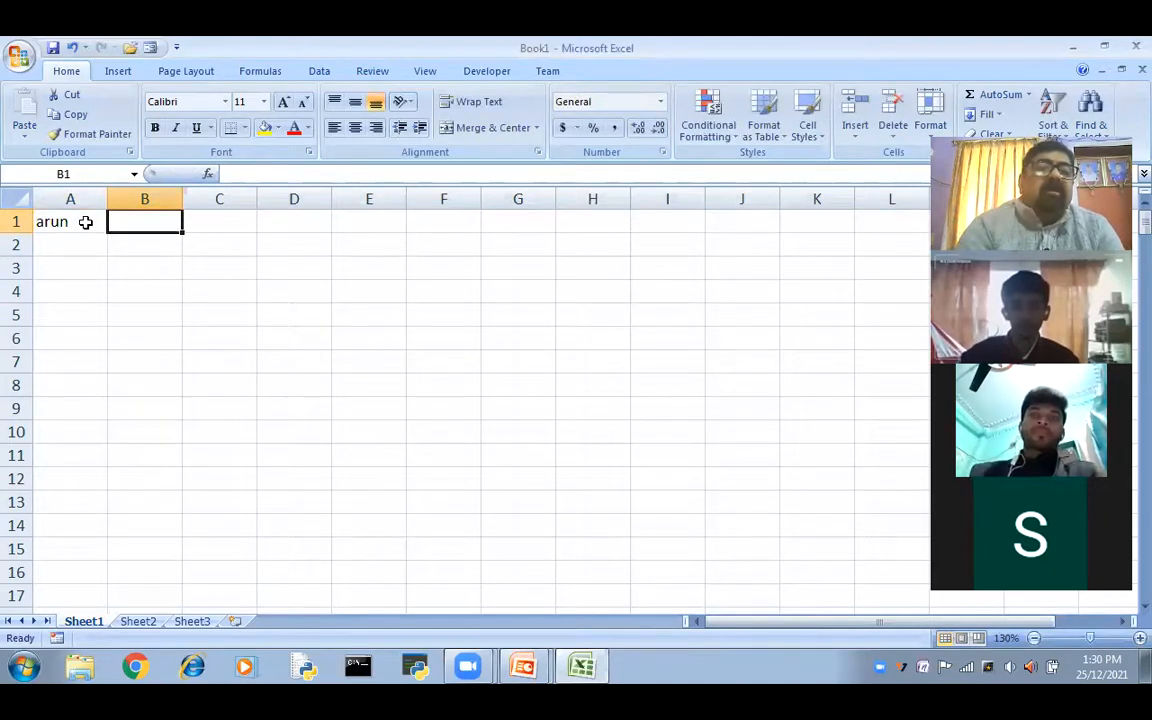
{"action": "type", "text": "kumar"}
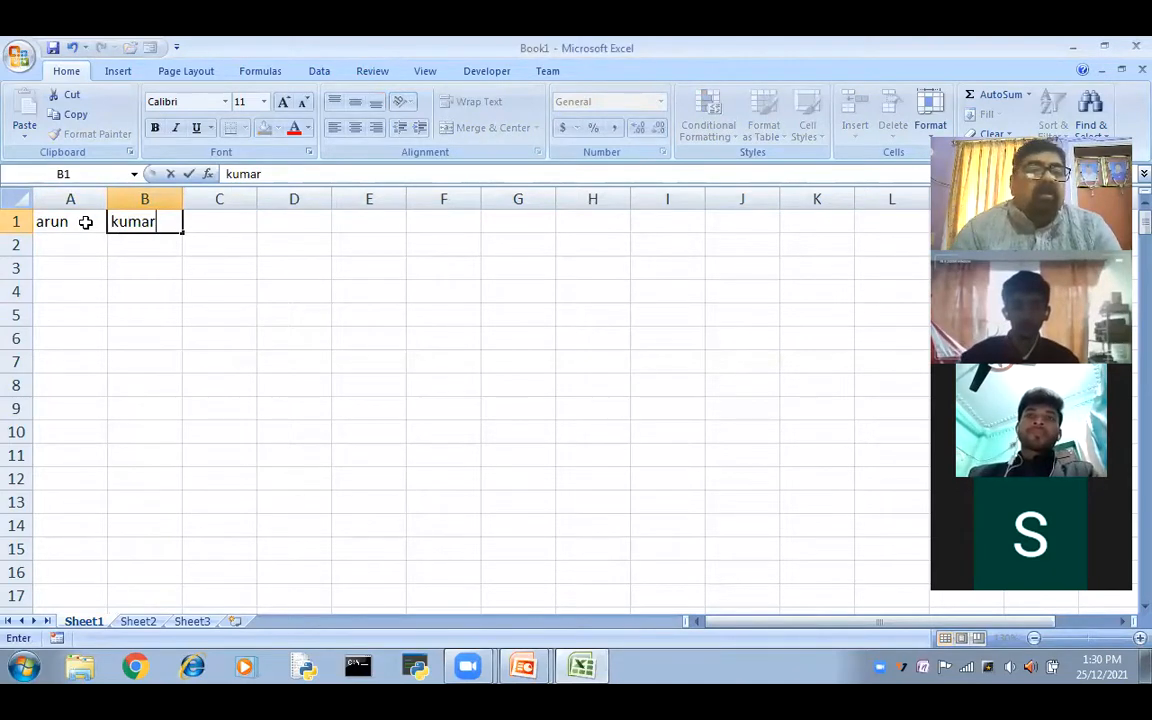
{"action": "key", "text": "Return"}
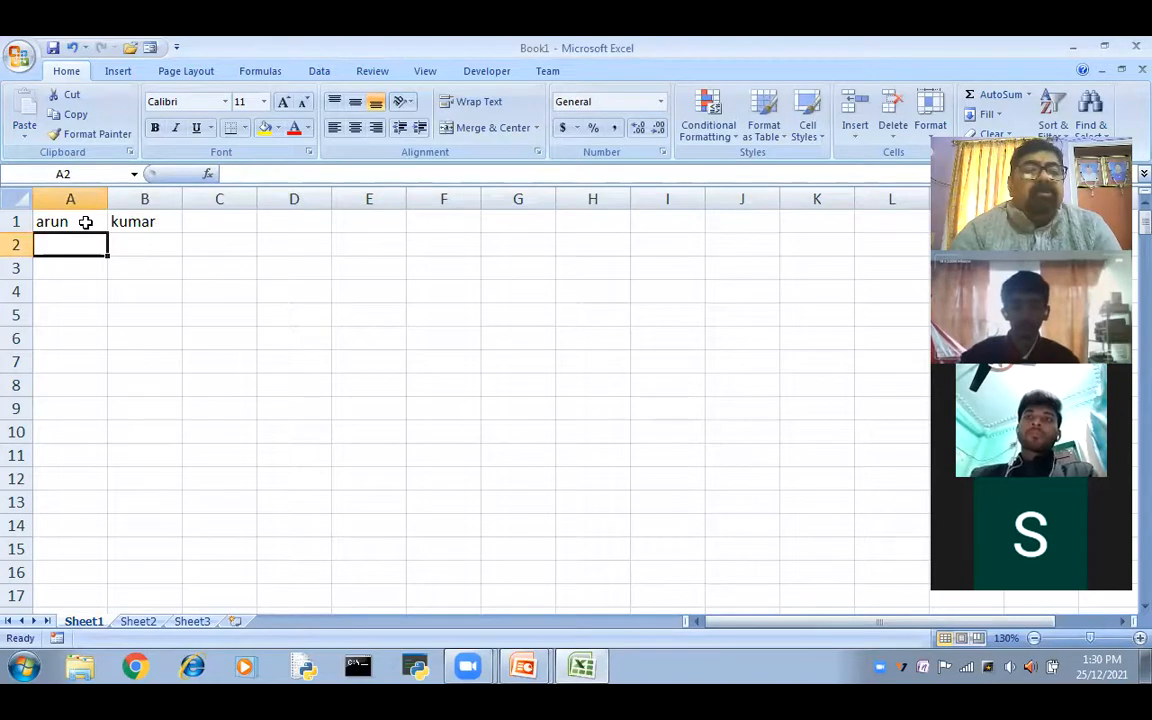
Add a second person in row 2, with the lowercase first name in A2 and surname in B2
{"action": "type", "text": "mao"}
{"action": "key", "text": "BackSpace"}
{"action": "type", "text": "noj"}
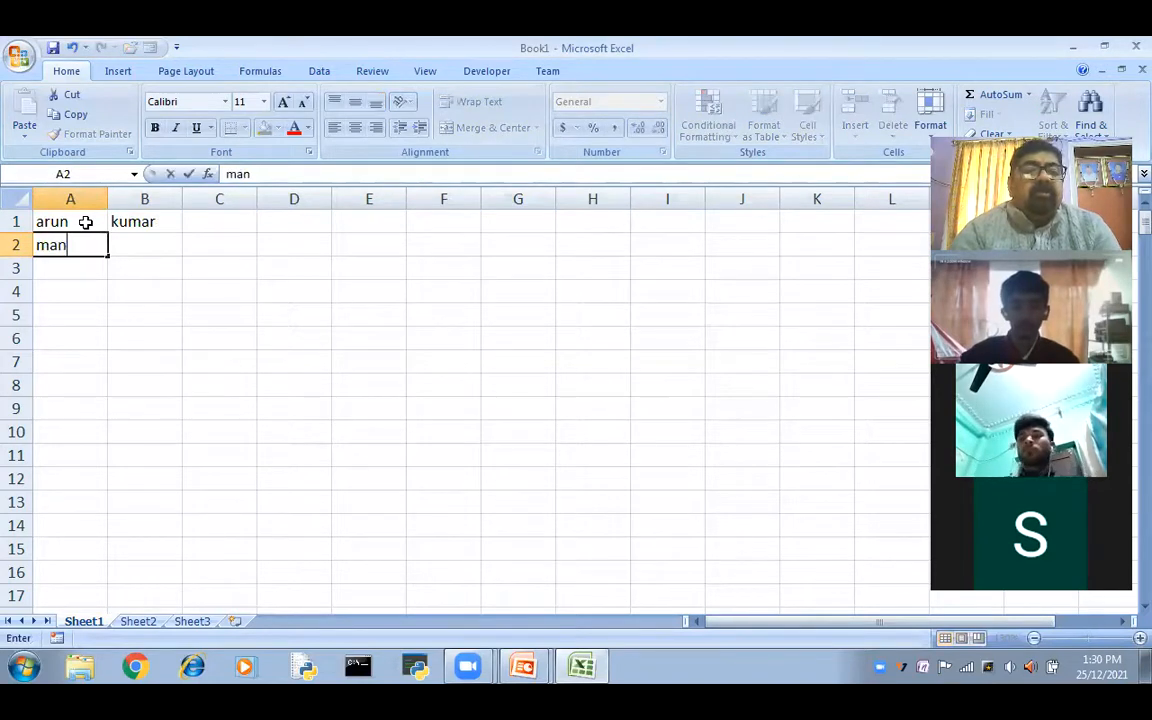
{"action": "key", "text": "Tab"}
{"action": "type", "text": "bajpayee"}
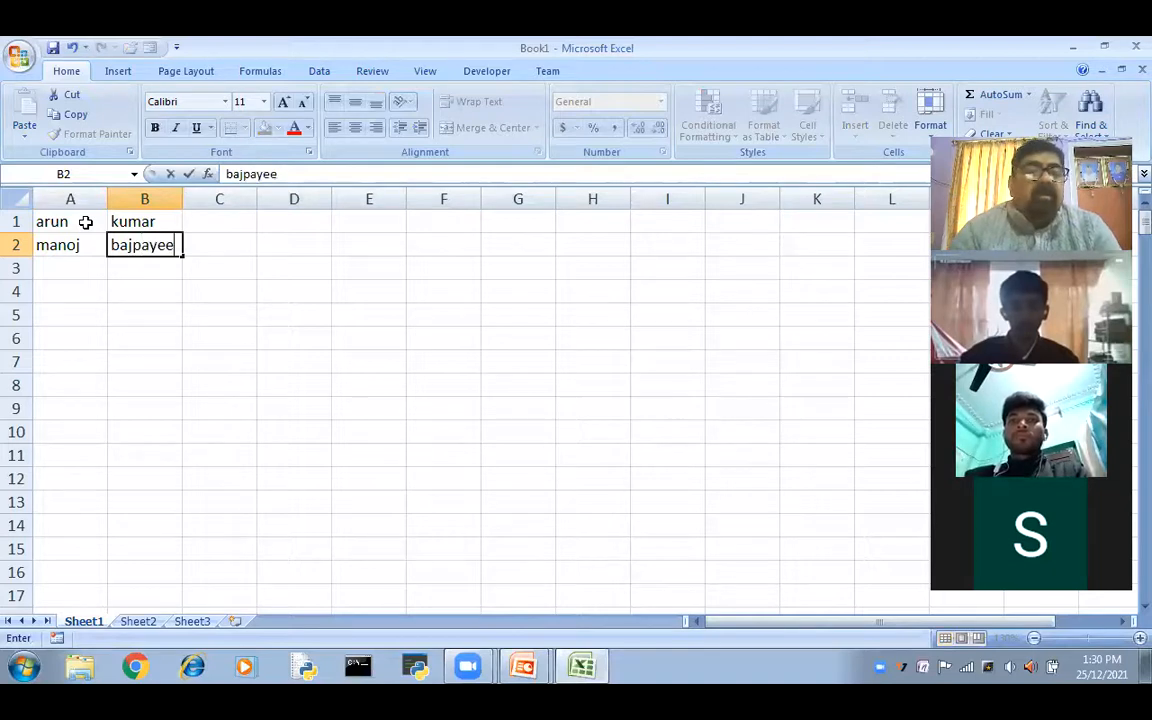
{"action": "key", "text": "Return"}
Add a third person in row 3, with the lowercase first name in A3 and surname in B3
{"action": "type", "text": "s"}
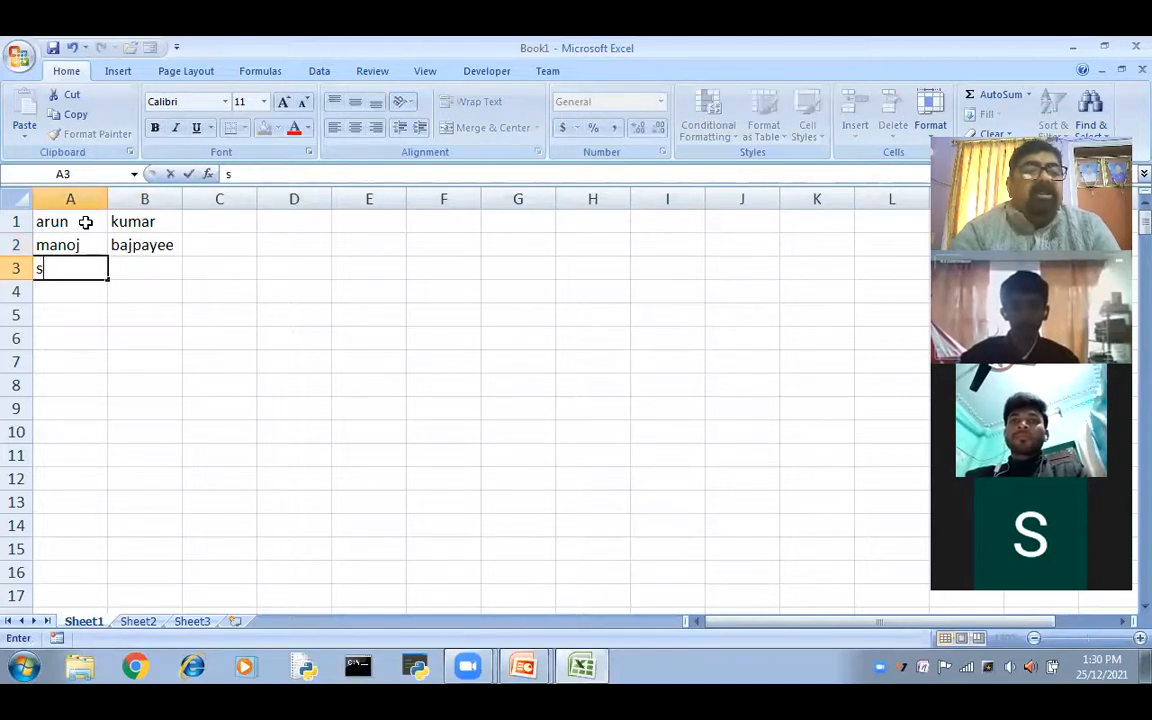
{"action": "type", "text": "hiva"}
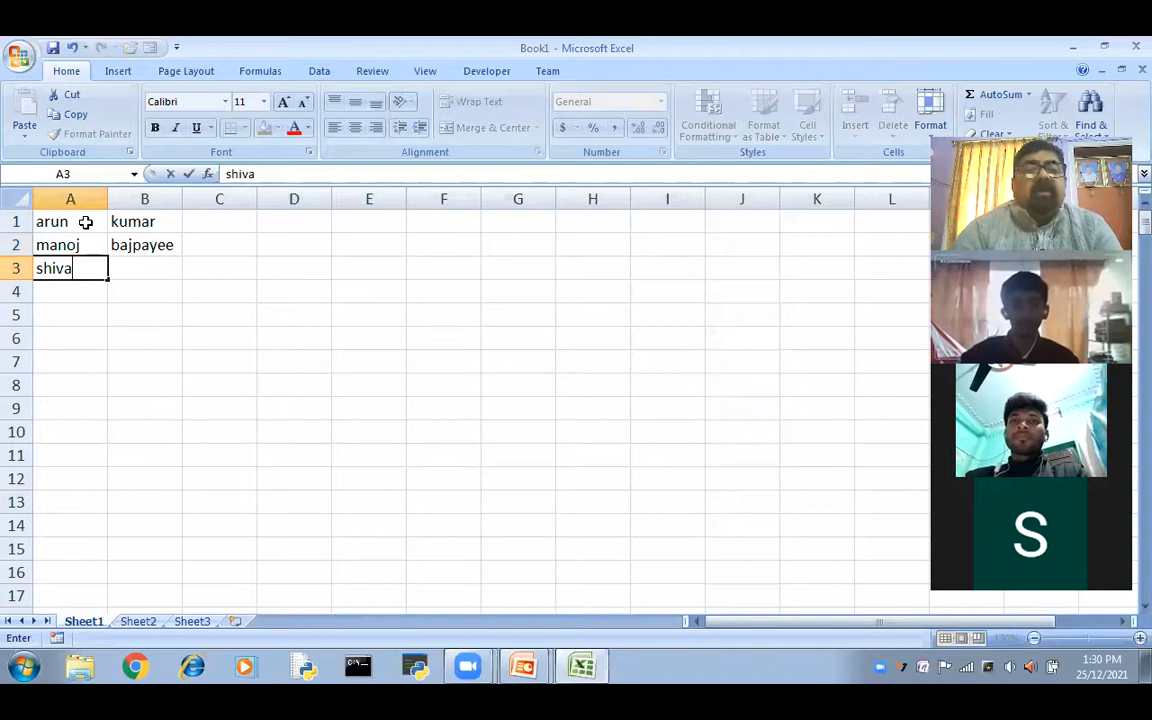
{"action": "type", "text": "m"}
{"action": "key", "text": "Tab"}
{"action": "type", "text": "agniho"}
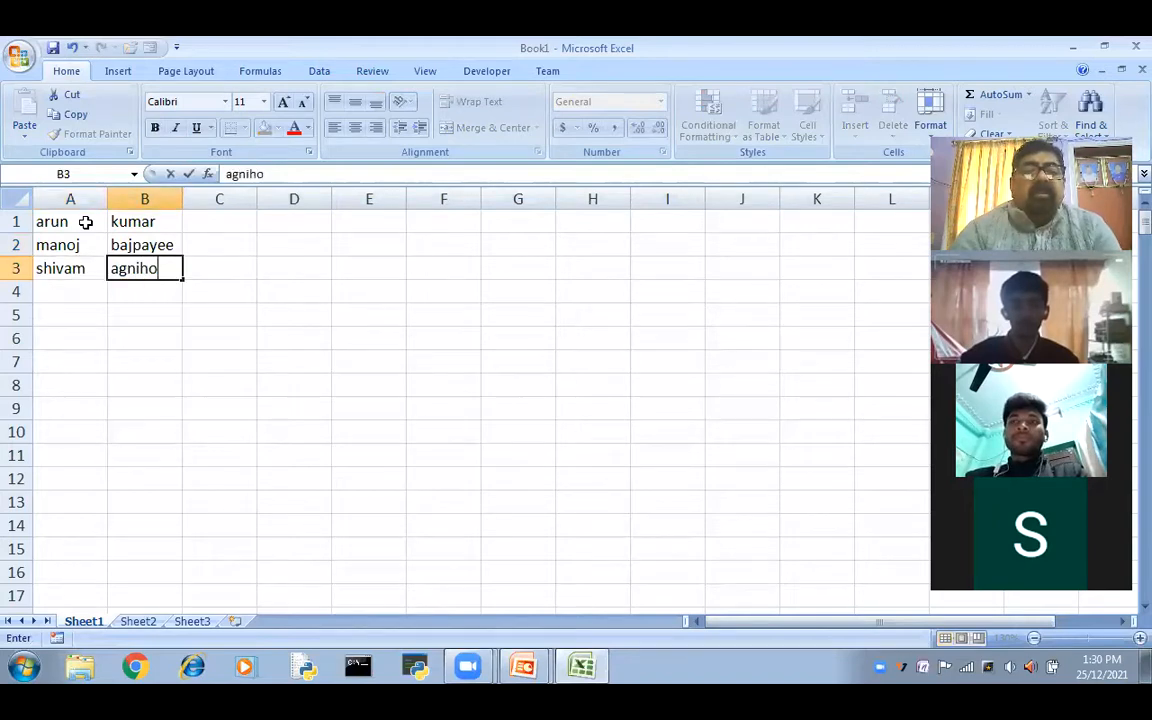
{"action": "type", "text": "tri"}
{"action": "key", "text": "Return"}
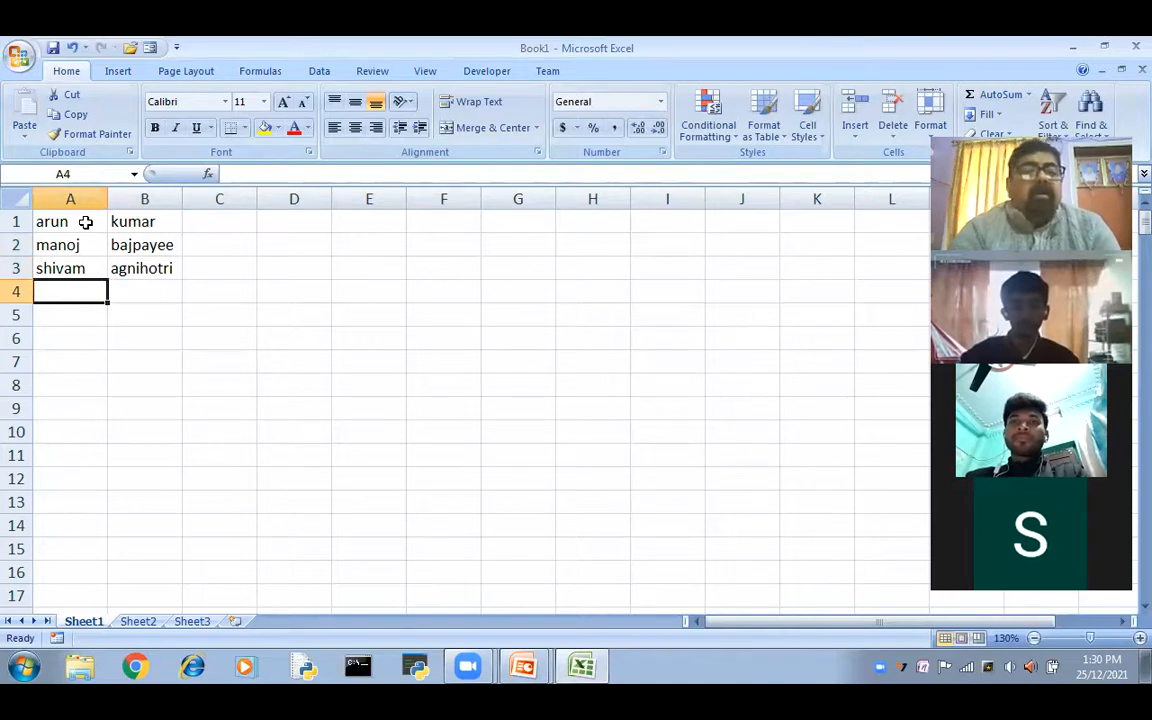
Add a fourth person in row 4, with the lowercase first name in A4 and surname in B4
{"action": "type", "text": "rahul"}
{"action": "key", "text": "Tab"}
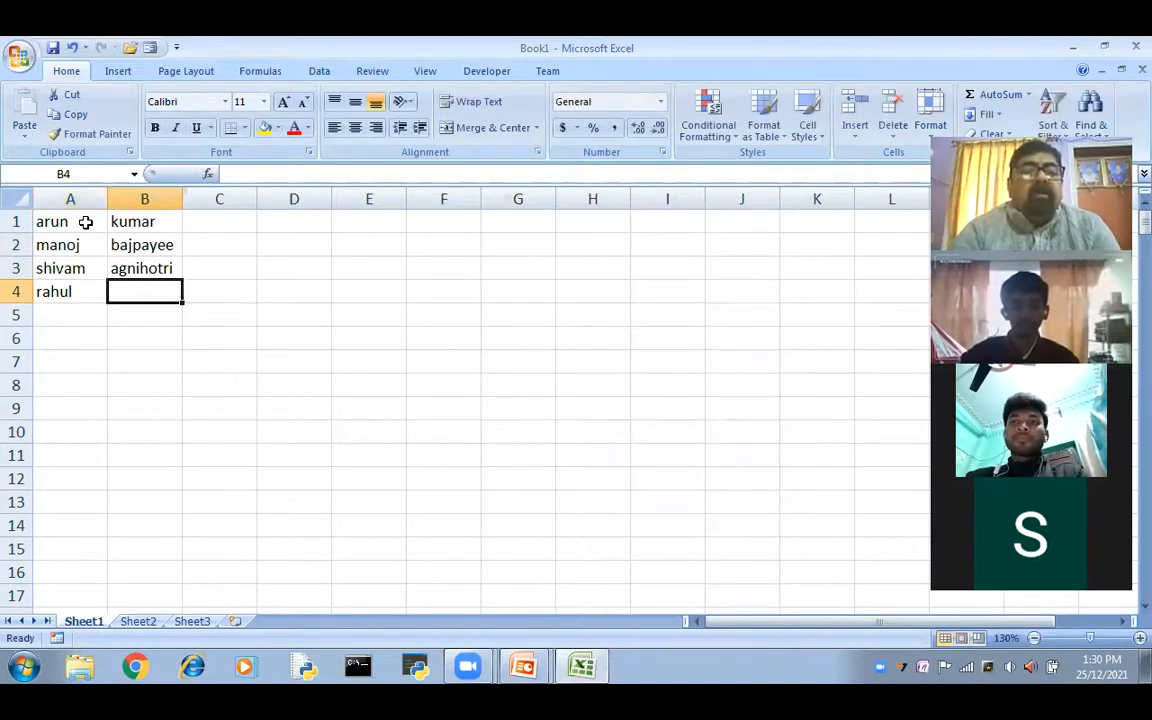
{"action": "type", "text": "bajan"}
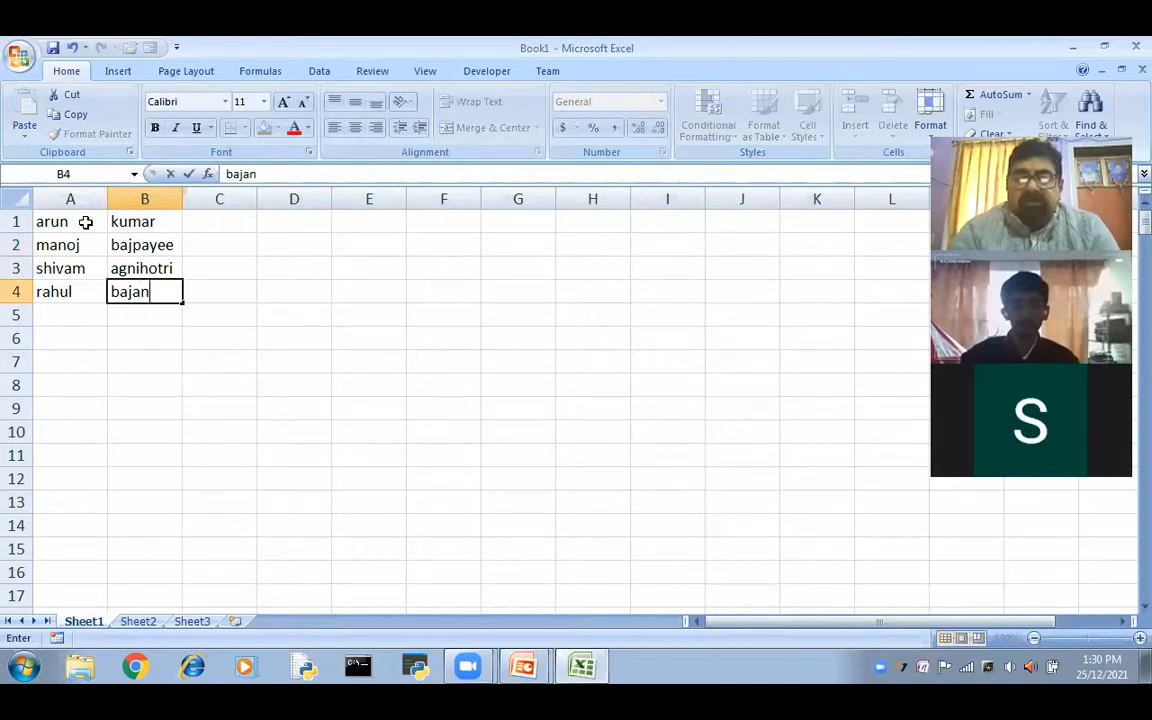
{"action": "key", "text": "BackSpace"}
{"action": "type", "text": "k"}
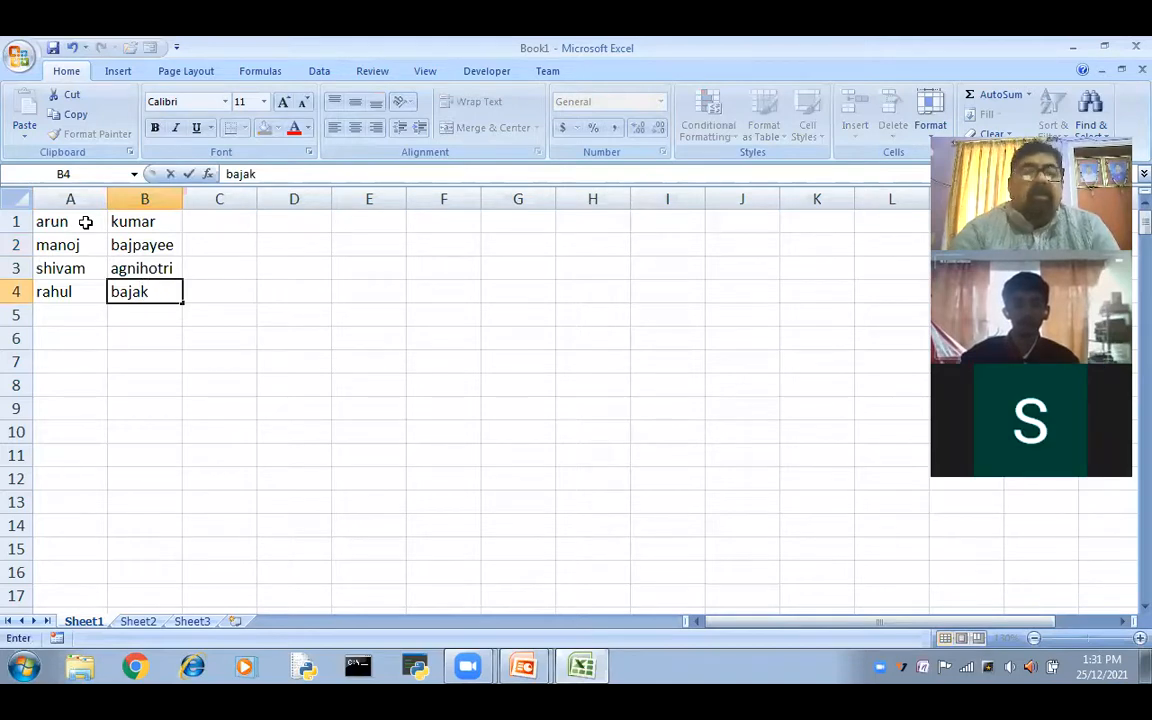
{"action": "key", "text": "BackSpace"}
{"action": "type", "text": "j"}
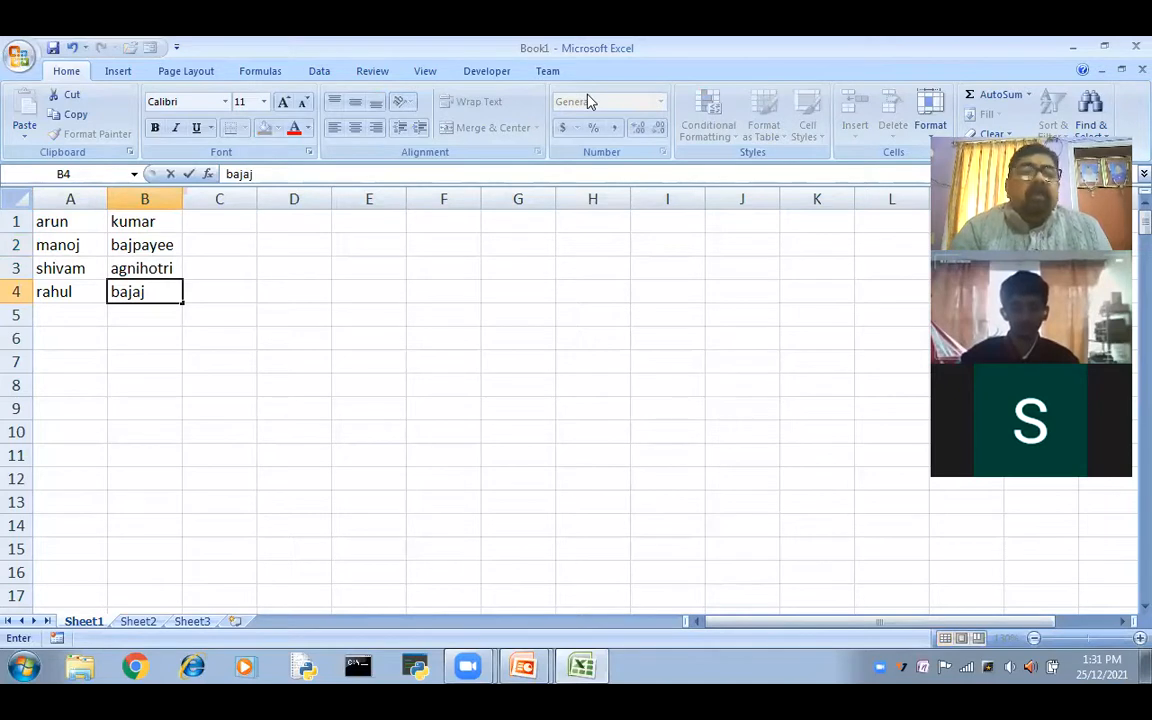
{"action": "left_click", "coordinate": [407, 364]}
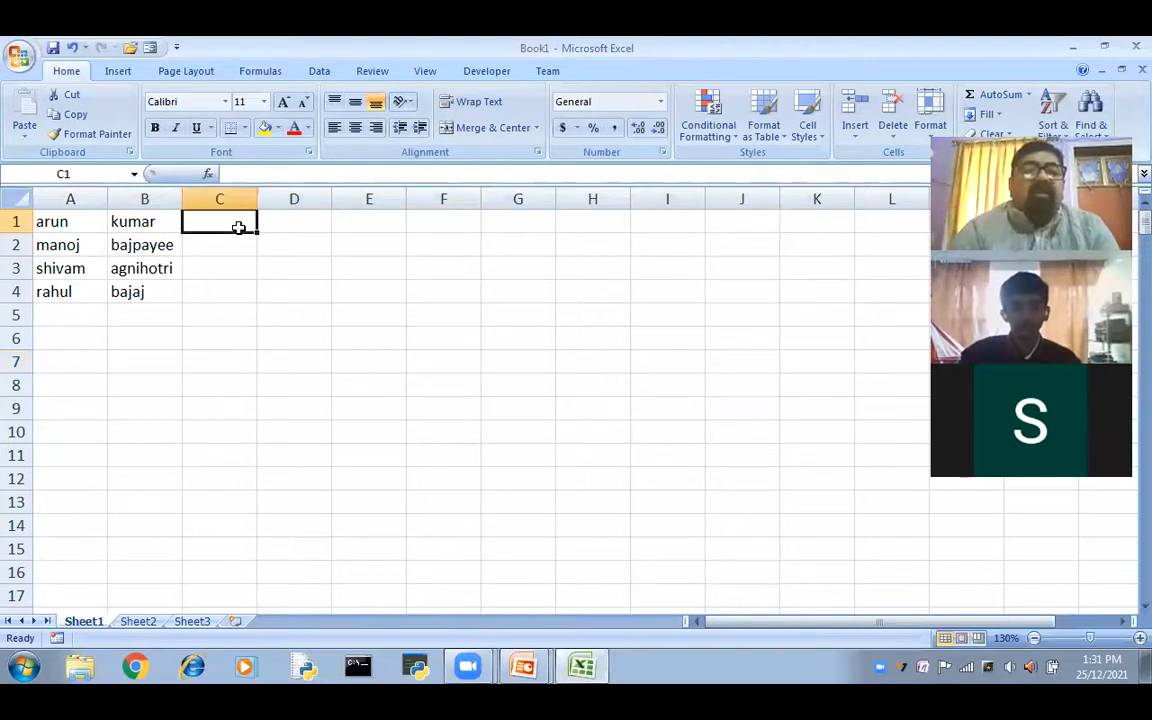
Convert the first name in A1 to capitals in C1 with =UPPER(A1)
{"action": "type", "text": "="}
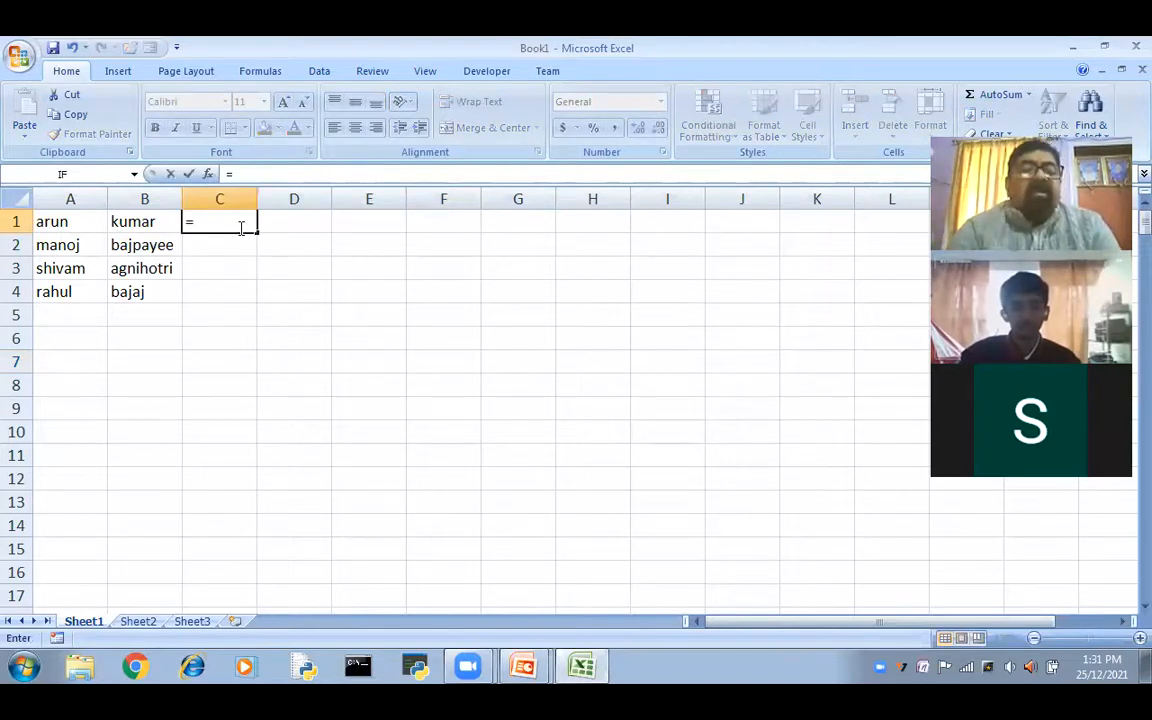
{"action": "type", "text": "upp"}
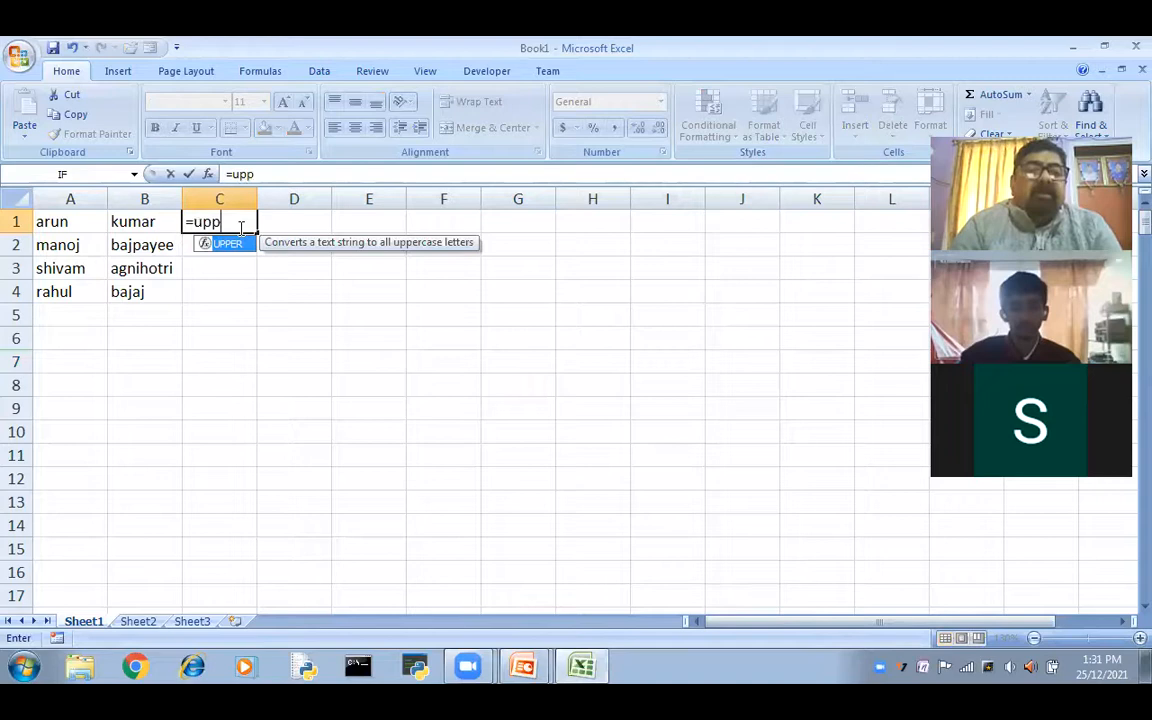
{"action": "key", "text": "Tab"}
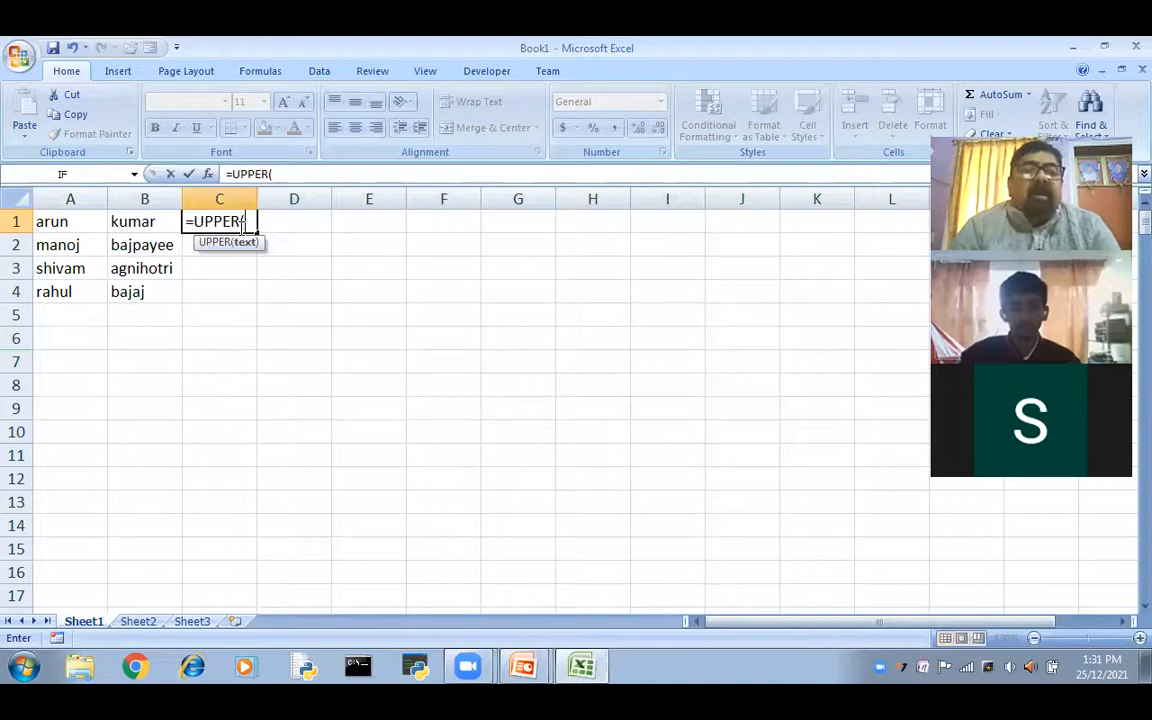
{"action": "left_click", "coordinate": [71, 225]}
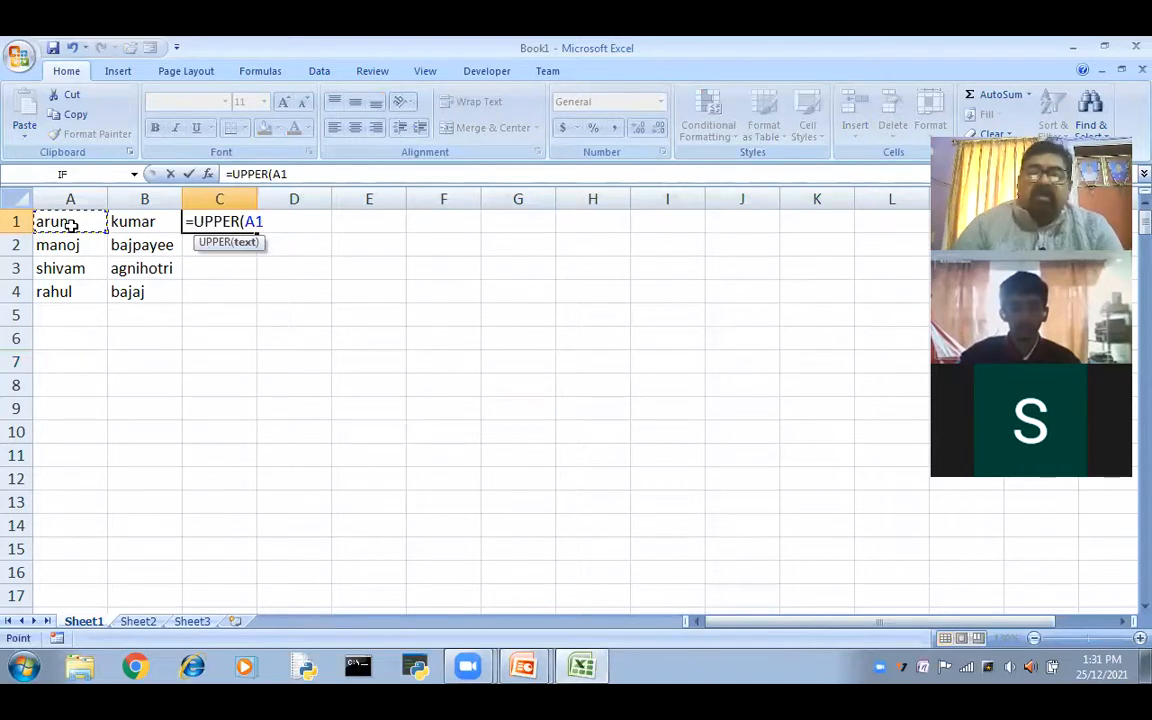
{"action": "type", "text": ")"}
{"action": "key", "text": "Return"}
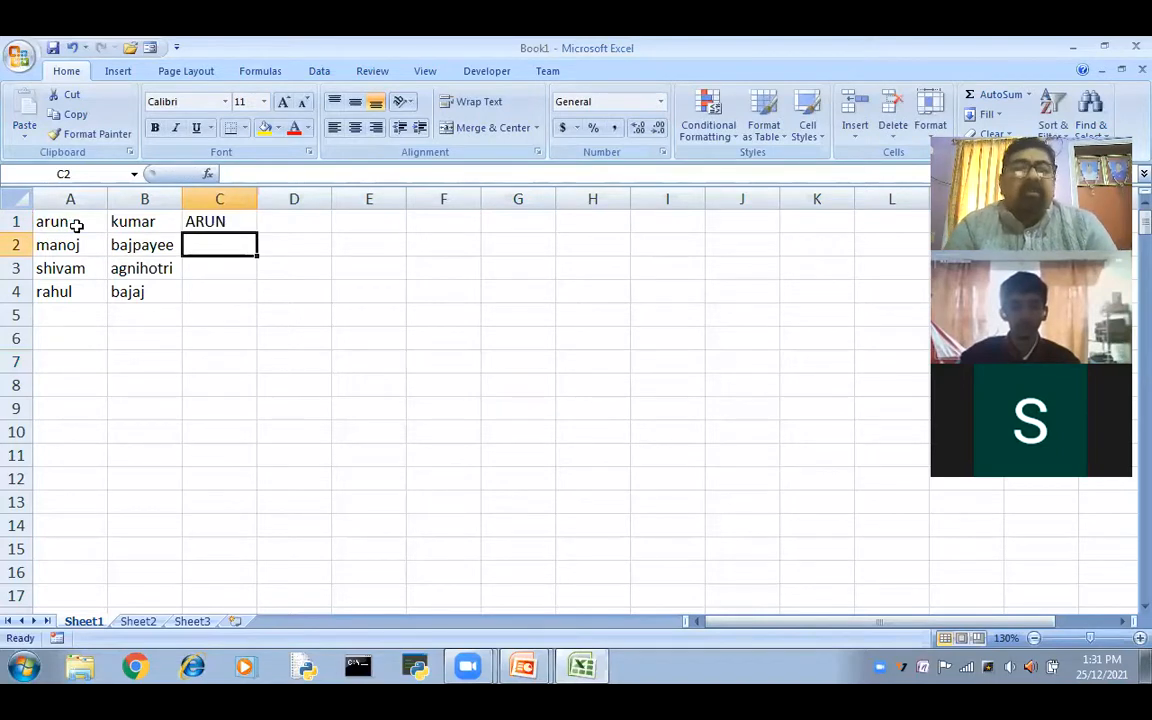
Fill the UPPER formula from C1 down to C4 for the remaining first names
{"action": "left_click", "coordinate": [254, 225]}
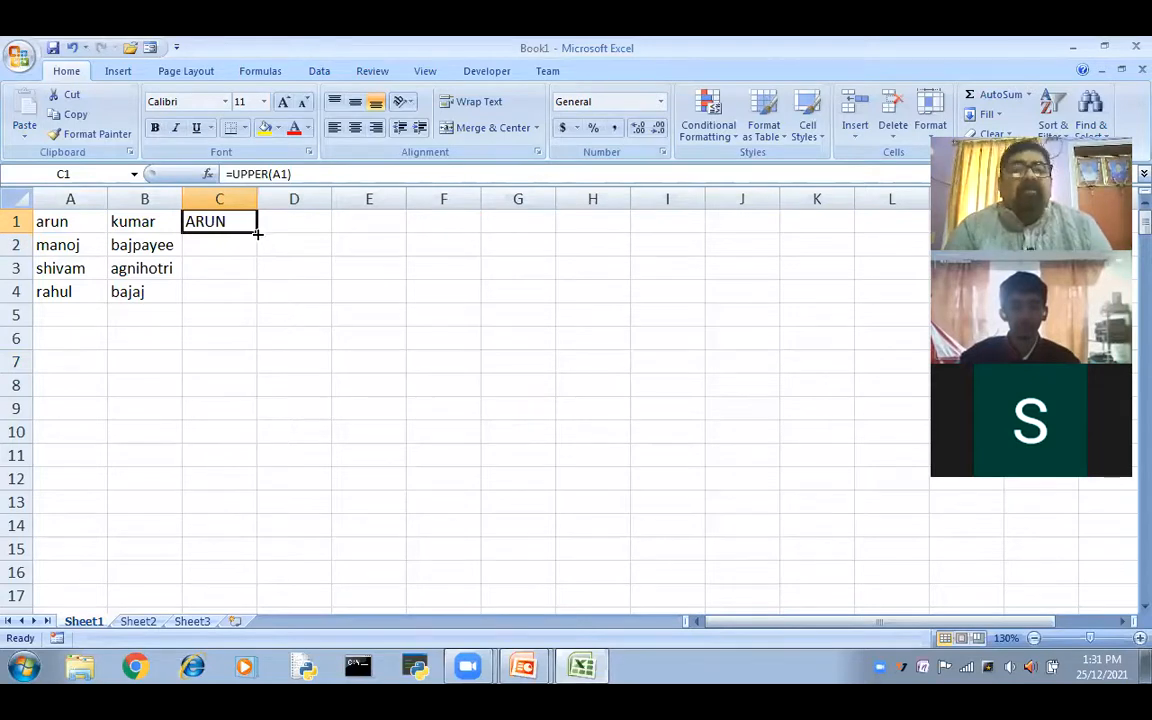
{"action": "left_click_drag", "start_coordinate": [257, 233], "coordinate": [258, 300]}
{"action": "left_click", "coordinate": [316, 356]}
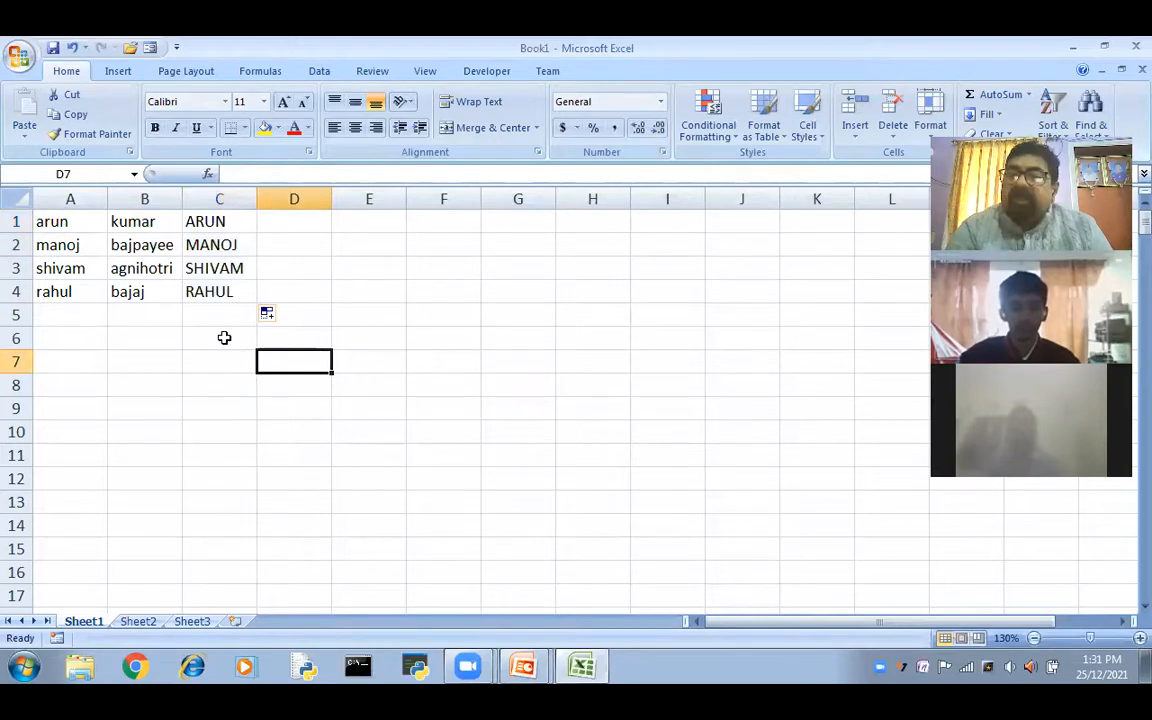
Convert the surname in B1 to capitals in D1 with =UPPER(B1)
{"action": "left_click", "coordinate": [287, 221]}
{"action": "type", "text": "="}
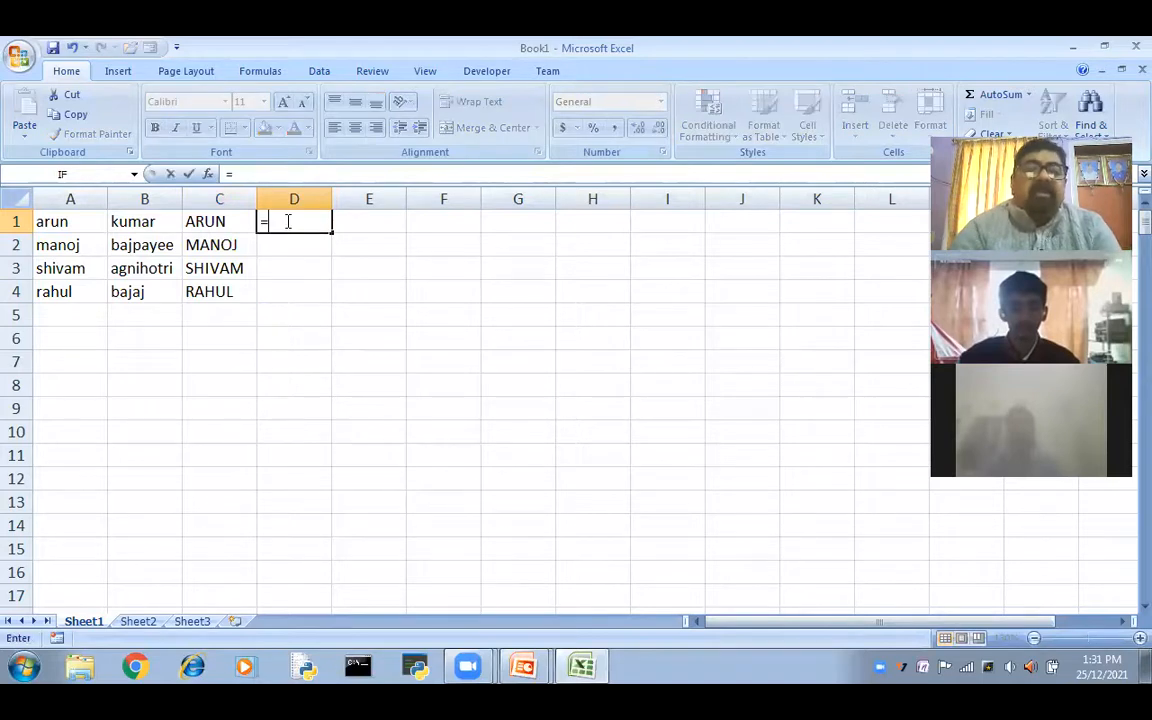
{"action": "type", "text": "upper"}
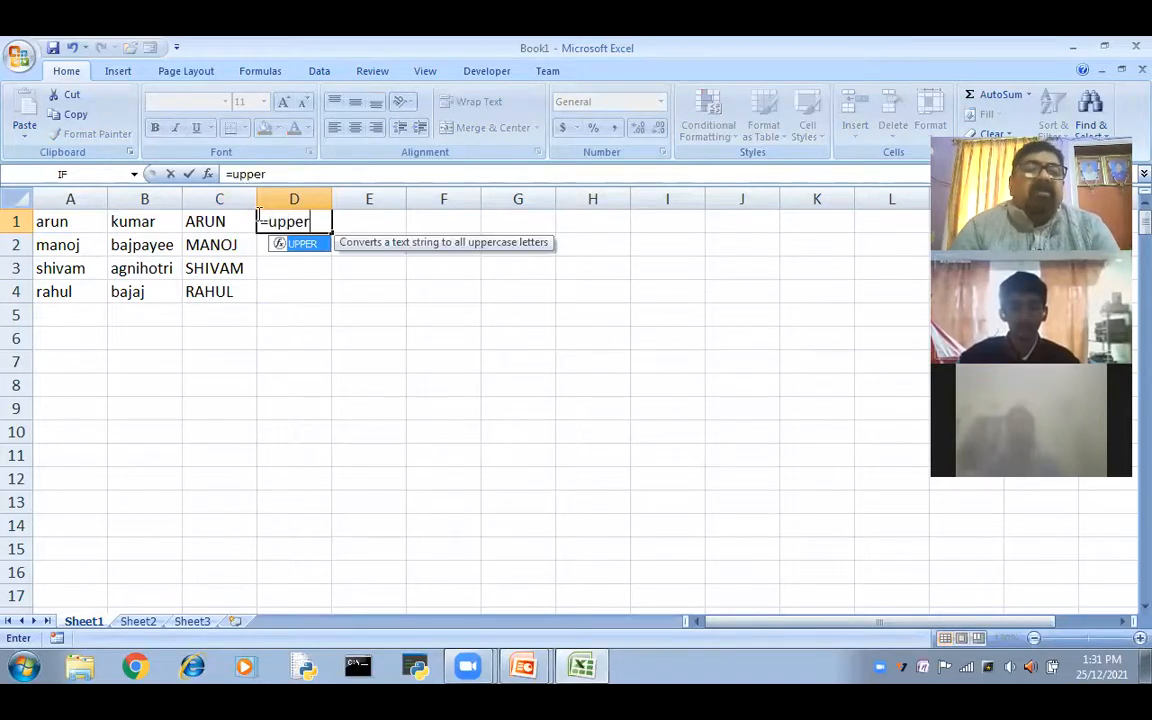
{"action": "key", "text": "Tab"}
{"action": "left_click", "coordinate": [218, 222]}
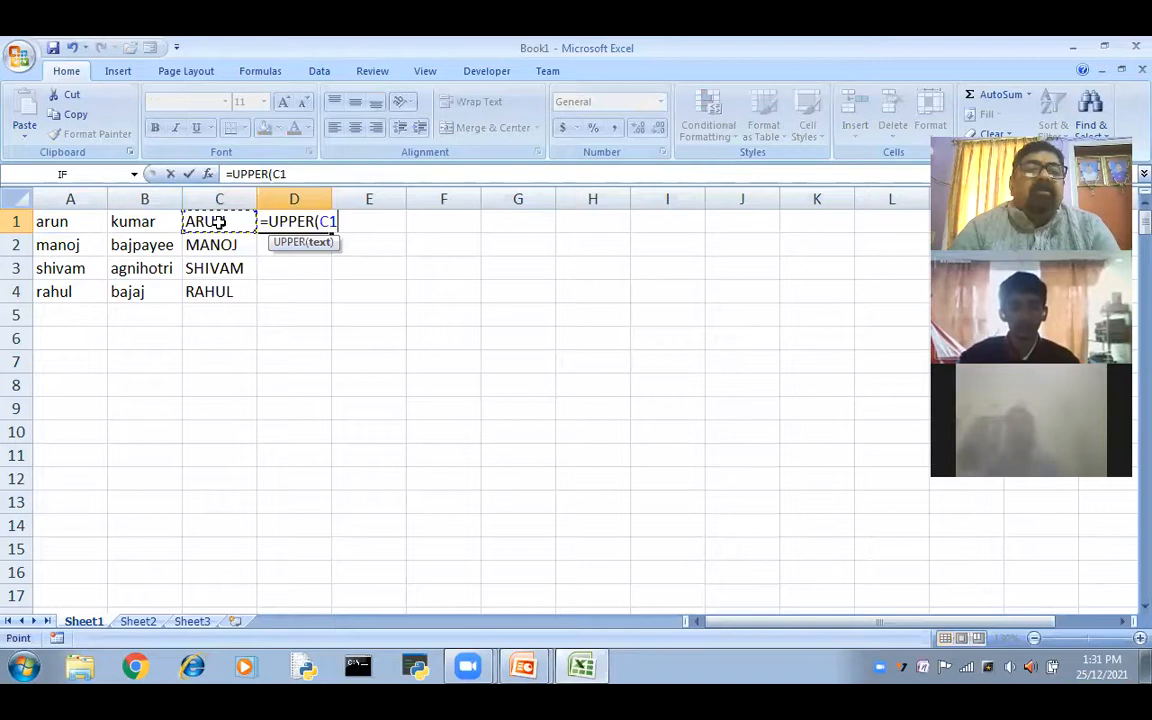
{"action": "left_click", "coordinate": [160, 221]}
{"action": "type", "text": ")"}
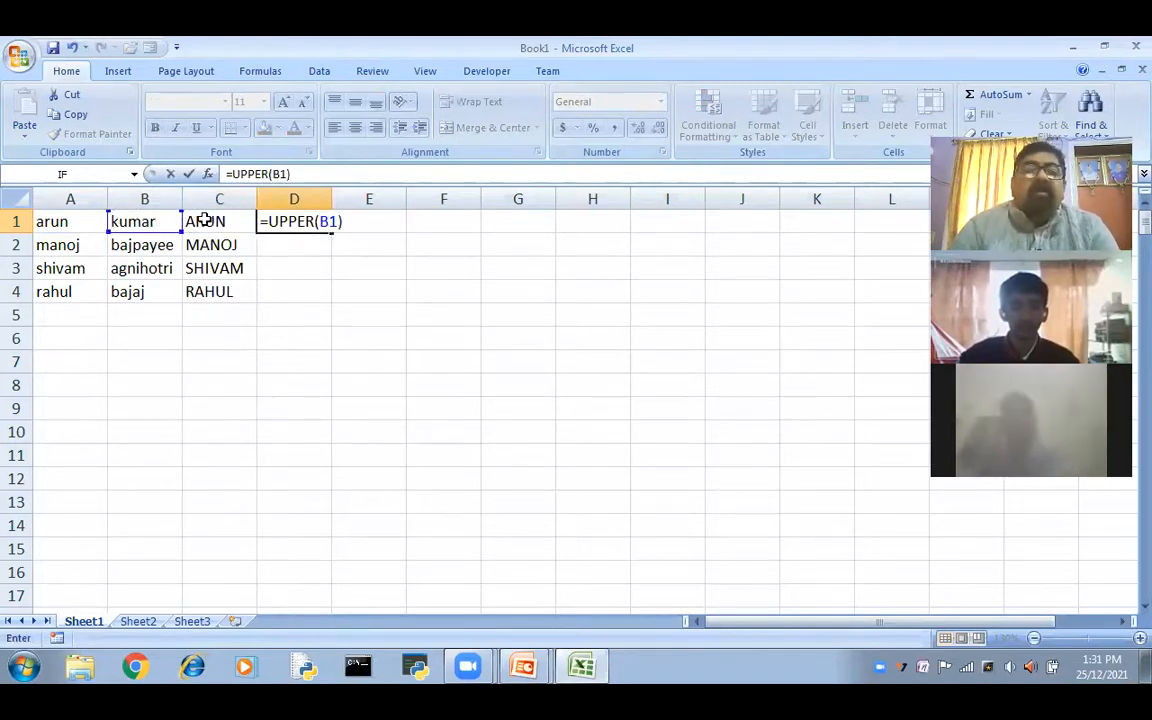
{"action": "key", "text": "Return"}
Fill the UPPER formula from D1 down to D4 and autofit column D to the surnames
{"action": "left_click", "coordinate": [325, 228]}
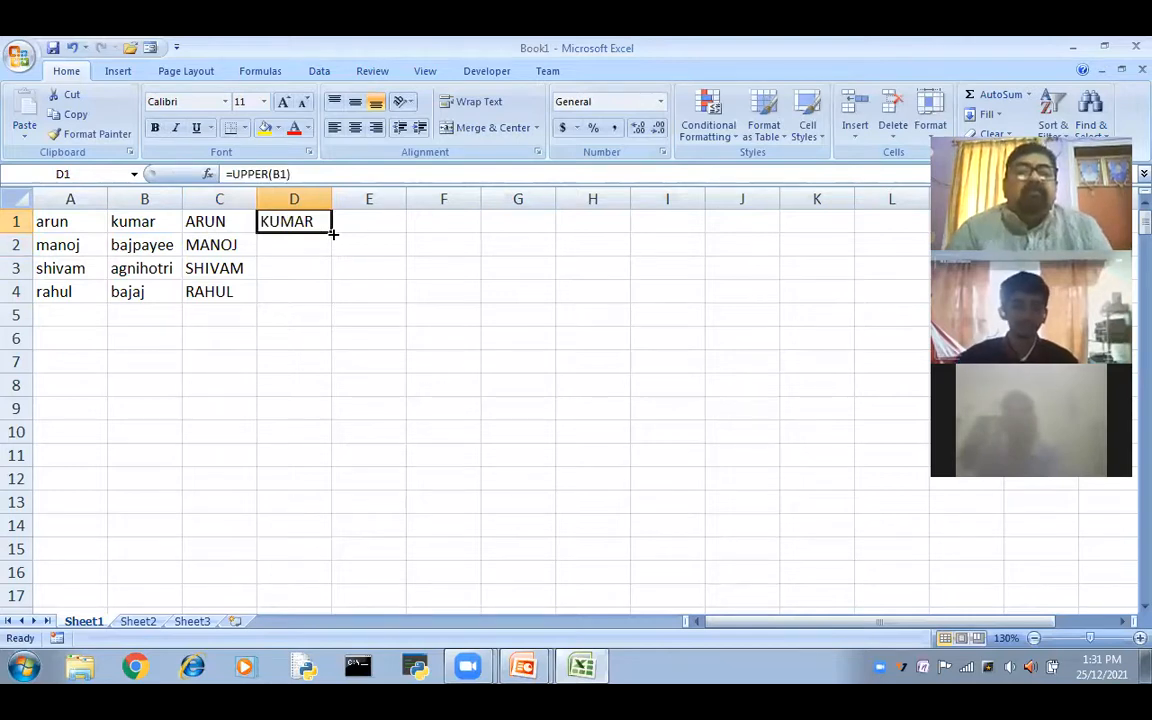
{"action": "left_click_drag", "start_coordinate": [326, 297], "coordinate": [378, 347]}
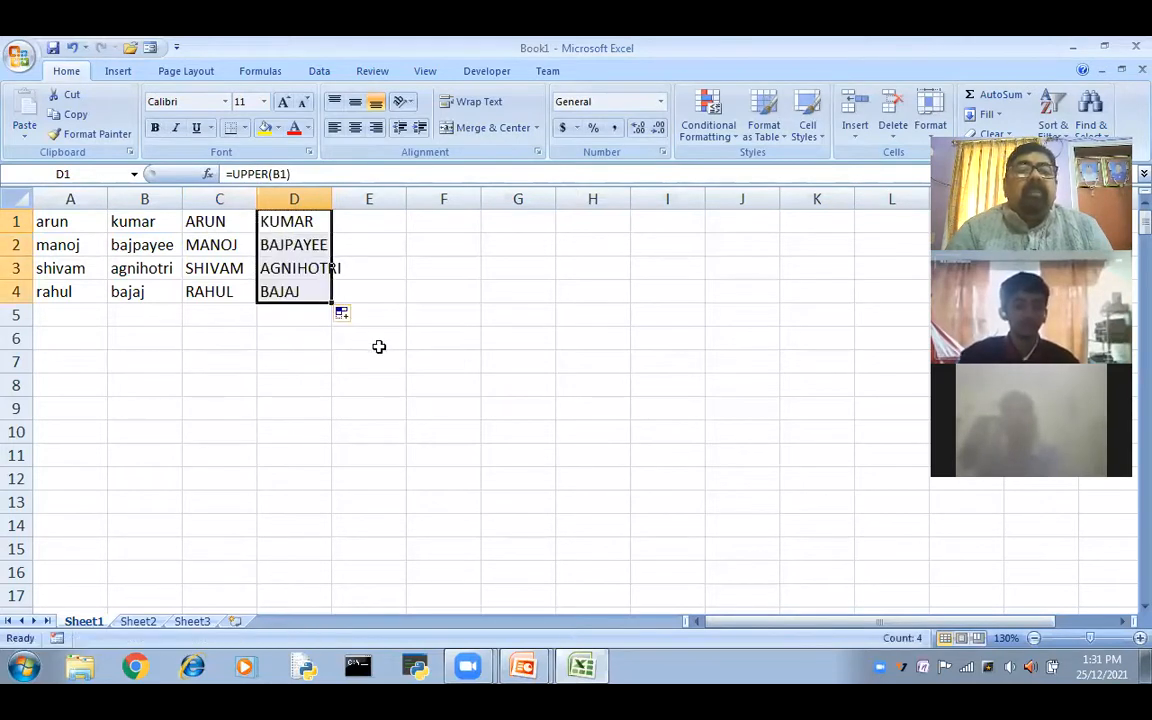
{"action": "double_click", "coordinate": [330, 190]}
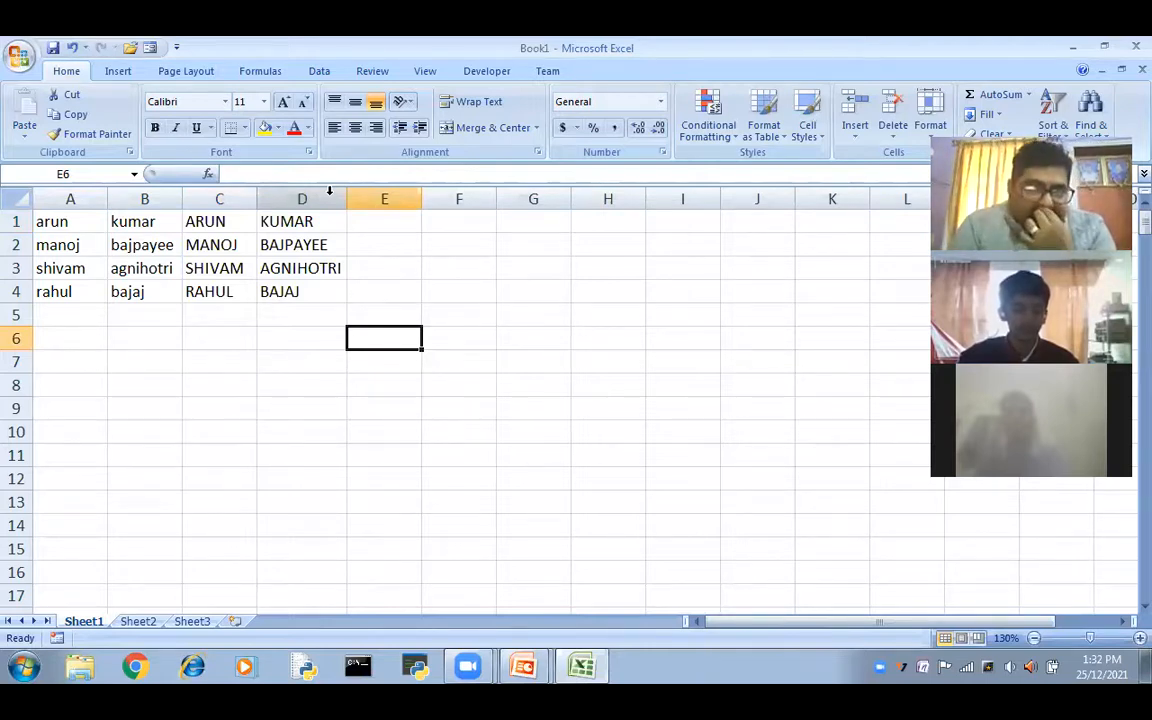
Join the capitalised first name and surname in E1 with =C1 & D1 and autofit column E
{"action": "double_click", "coordinate": [378, 221]}
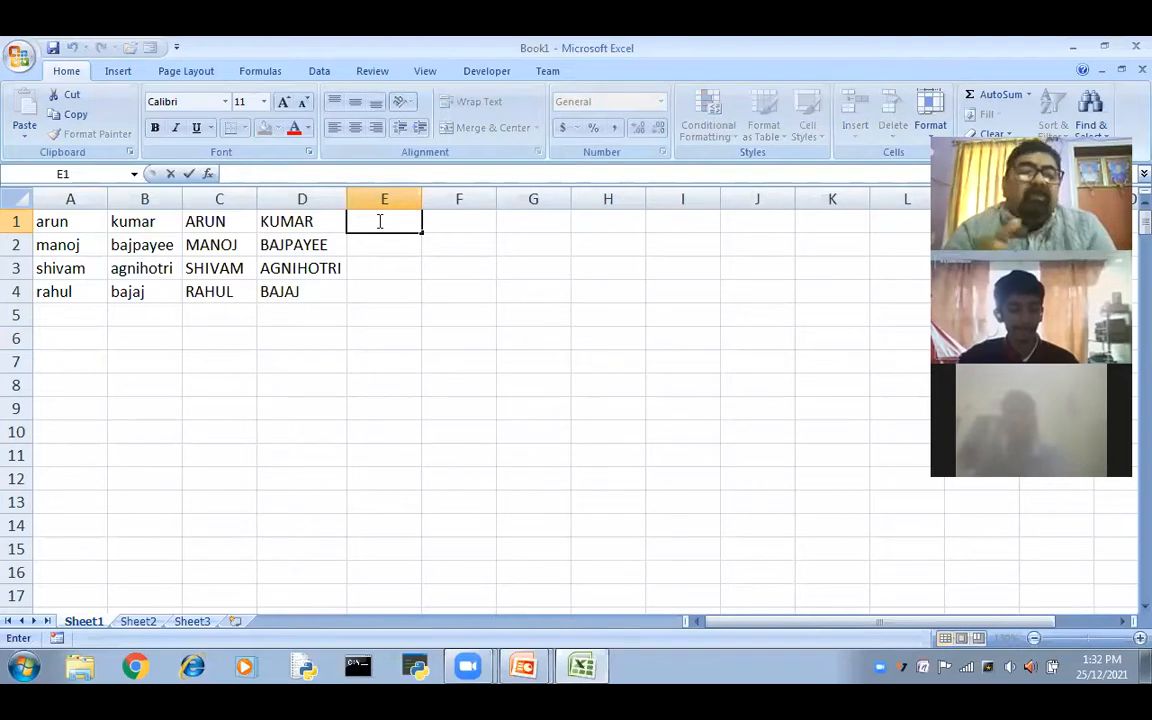
{"action": "type", "text": "="}
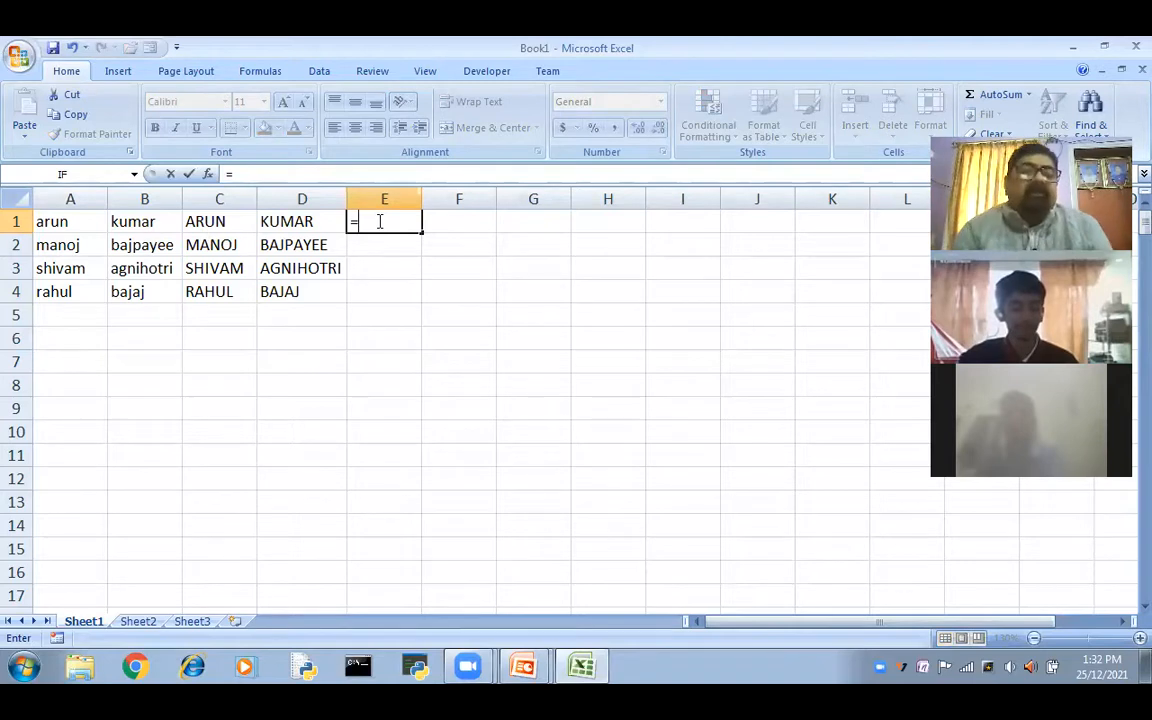
{"action": "left_click", "coordinate": [229, 222]}
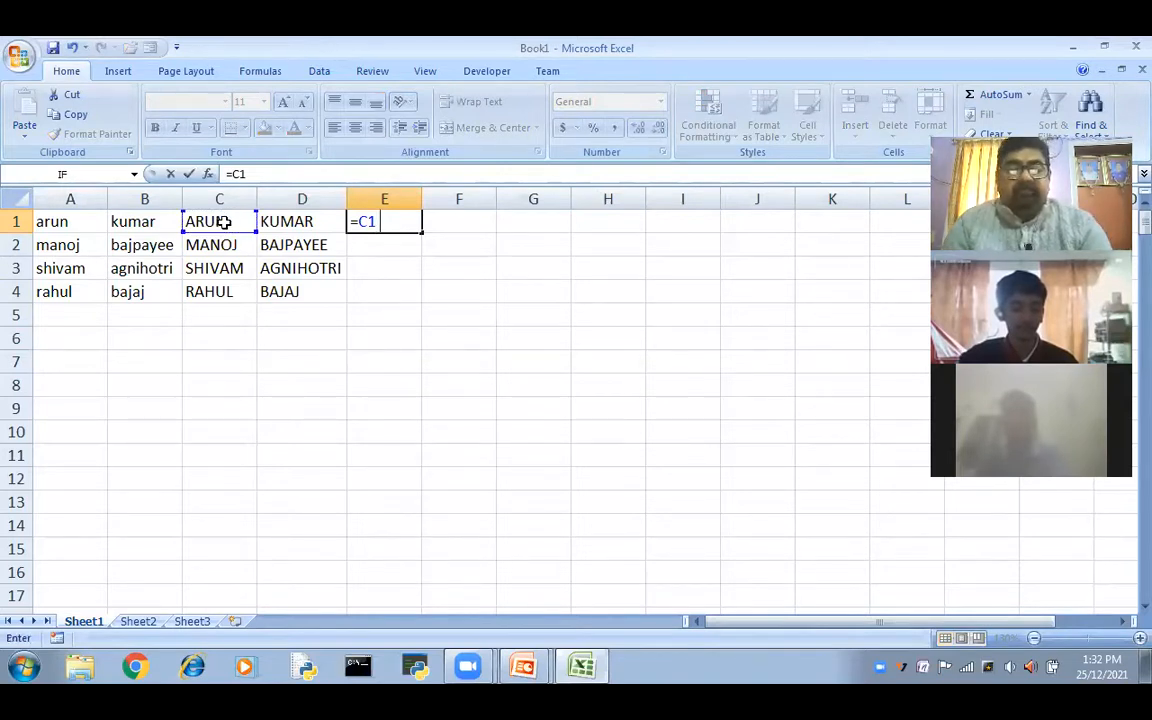
{"action": "type", "text": "$"}
{"action": "key", "text": "BackSpace"}
{"action": "type", "text": "&"}
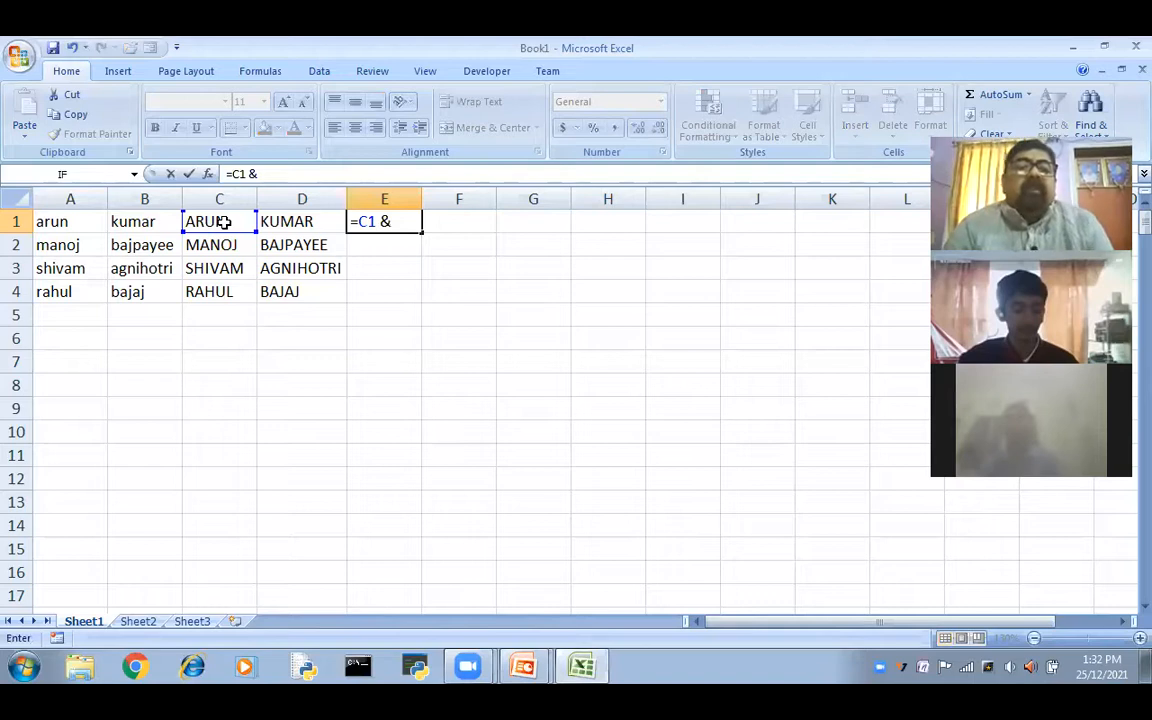
{"action": "left_click", "coordinate": [282, 221]}
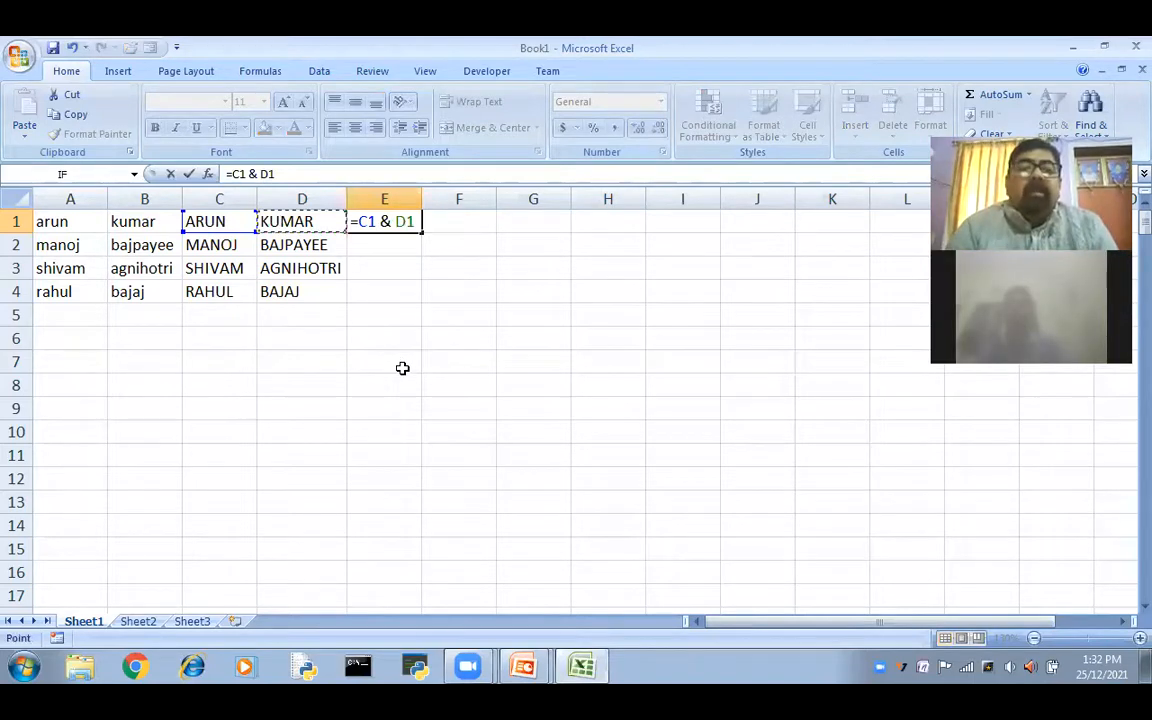
{"action": "key", "text": "Return"}
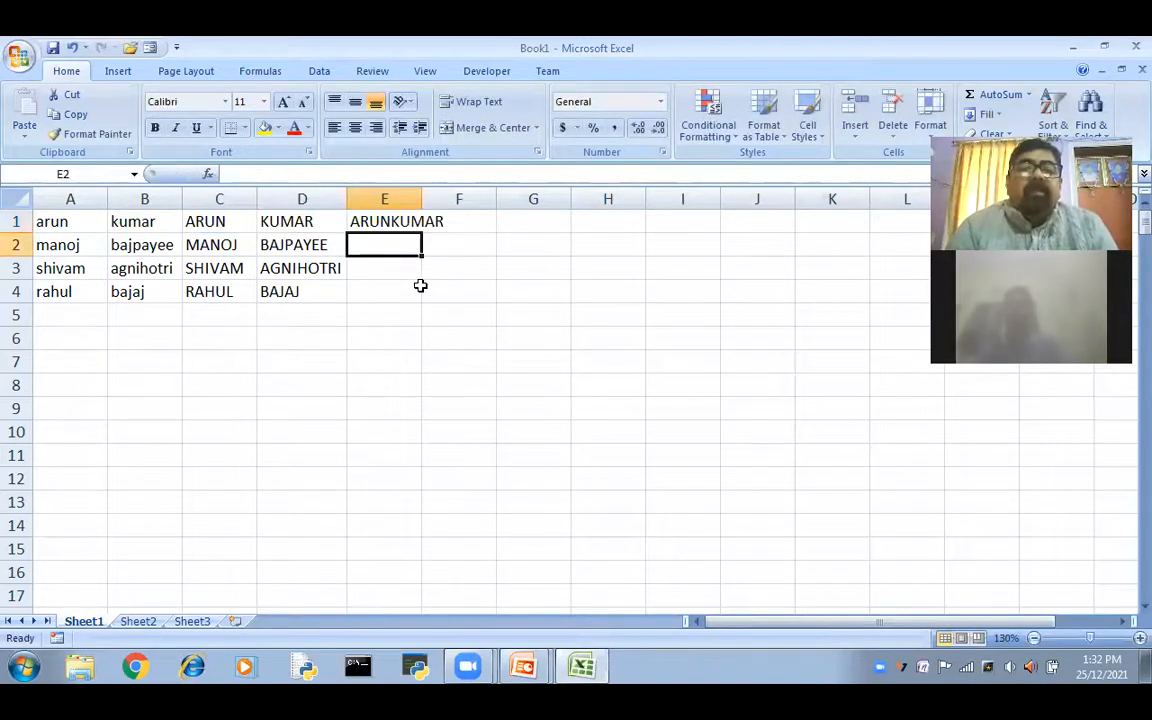
{"action": "double_click", "coordinate": [420, 198]}
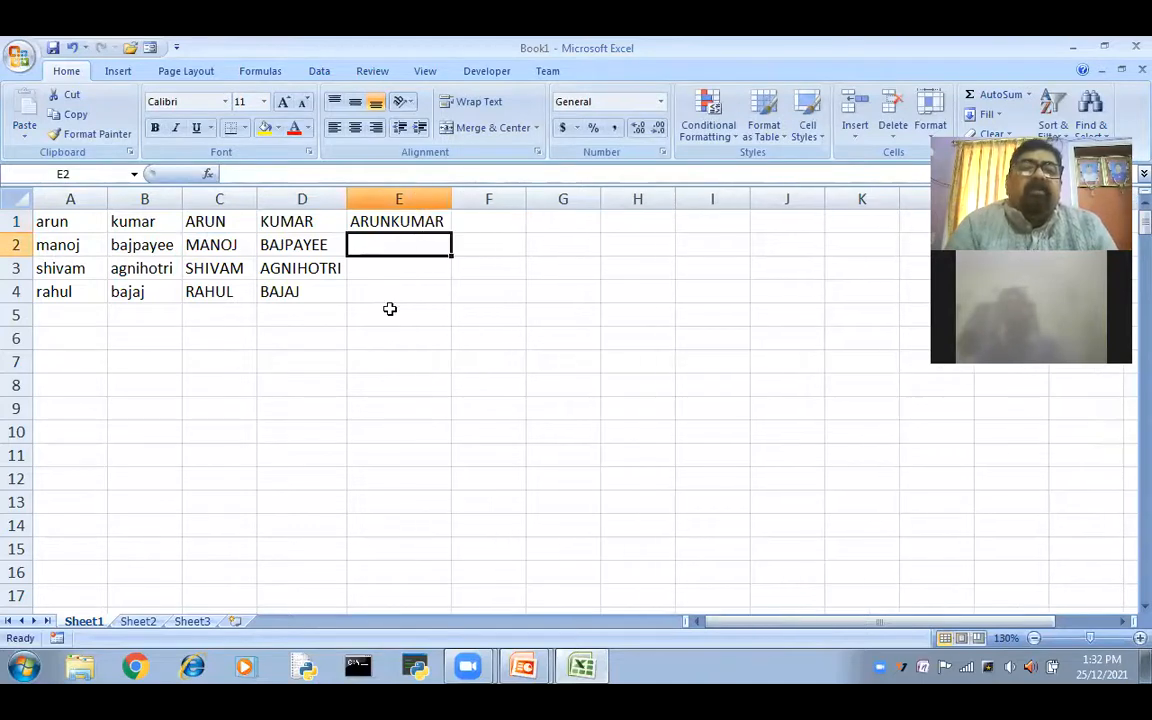
Add a space between the joined names by changing the E1 formula to =C1 & " " & D1
{"action": "left_click", "coordinate": [398, 222]}
{"action": "double_click", "coordinate": [398, 222]}
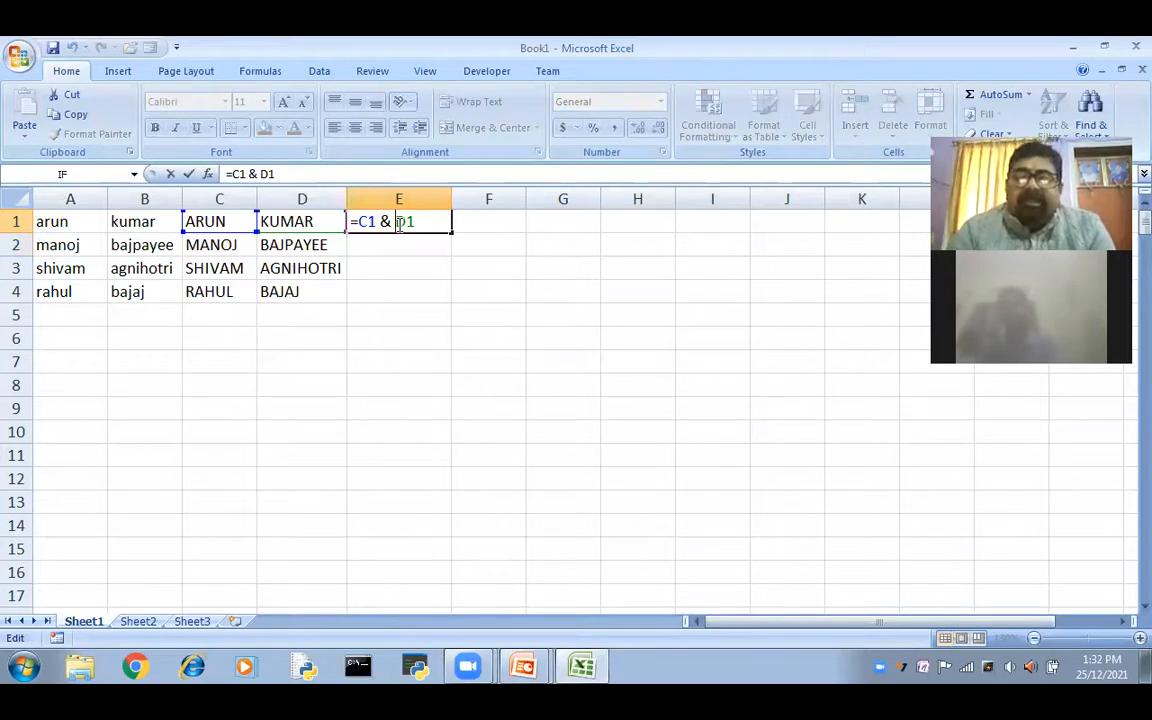
{"action": "type", "text": "\" \" "}
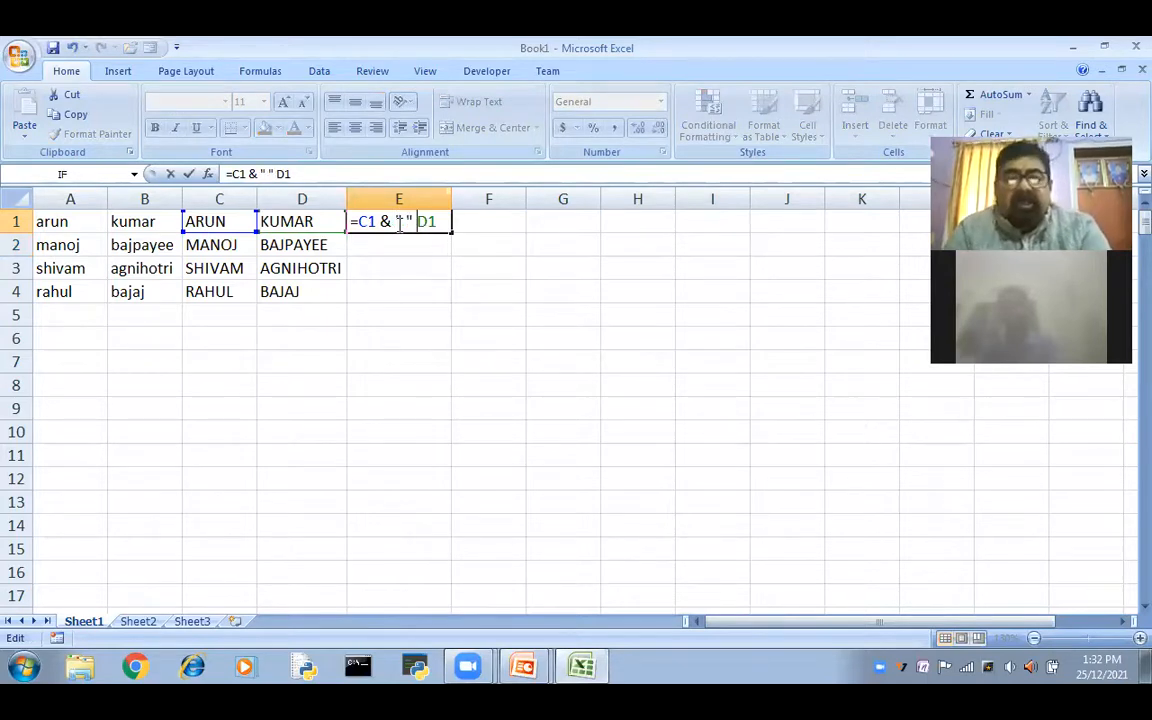
{"action": "type", "text": "&"}
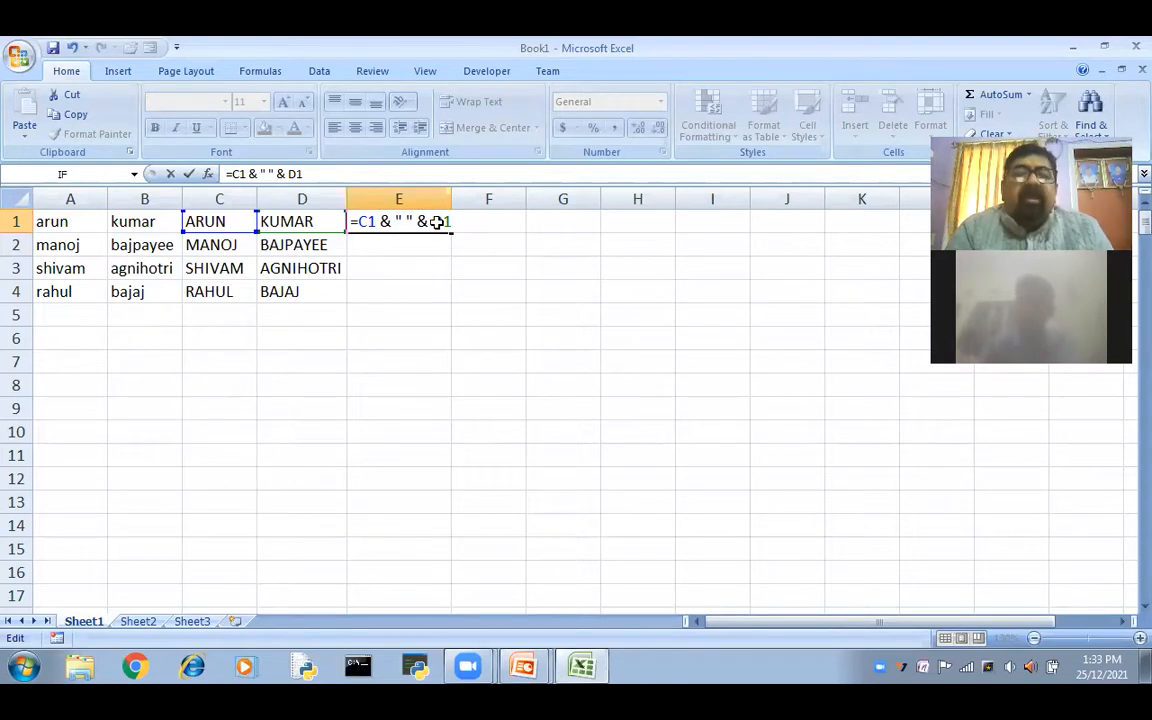
{"action": "key", "text": "Return"}
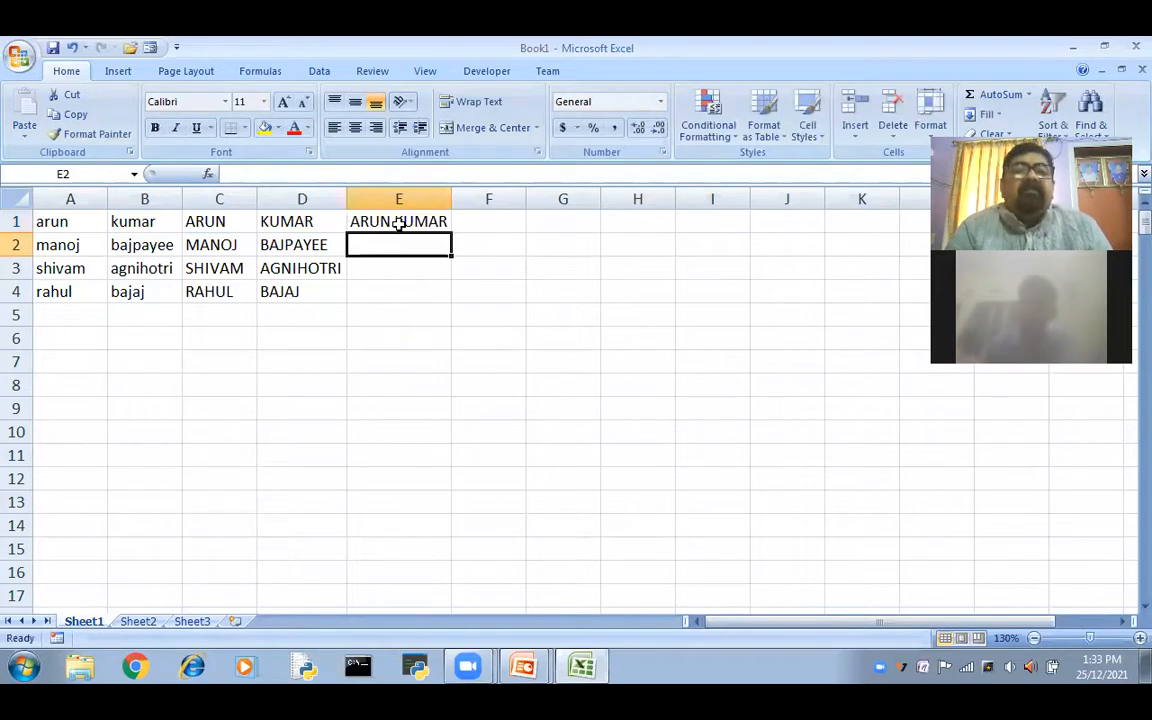
Fill the joining formula from E1 down to E4 and autofit column E to the full names
{"action": "left_click", "coordinate": [398, 225]}
{"action": "left_click_drag", "start_coordinate": [450, 232], "coordinate": [457, 311]}
{"action": "left_click", "coordinate": [532, 382]}
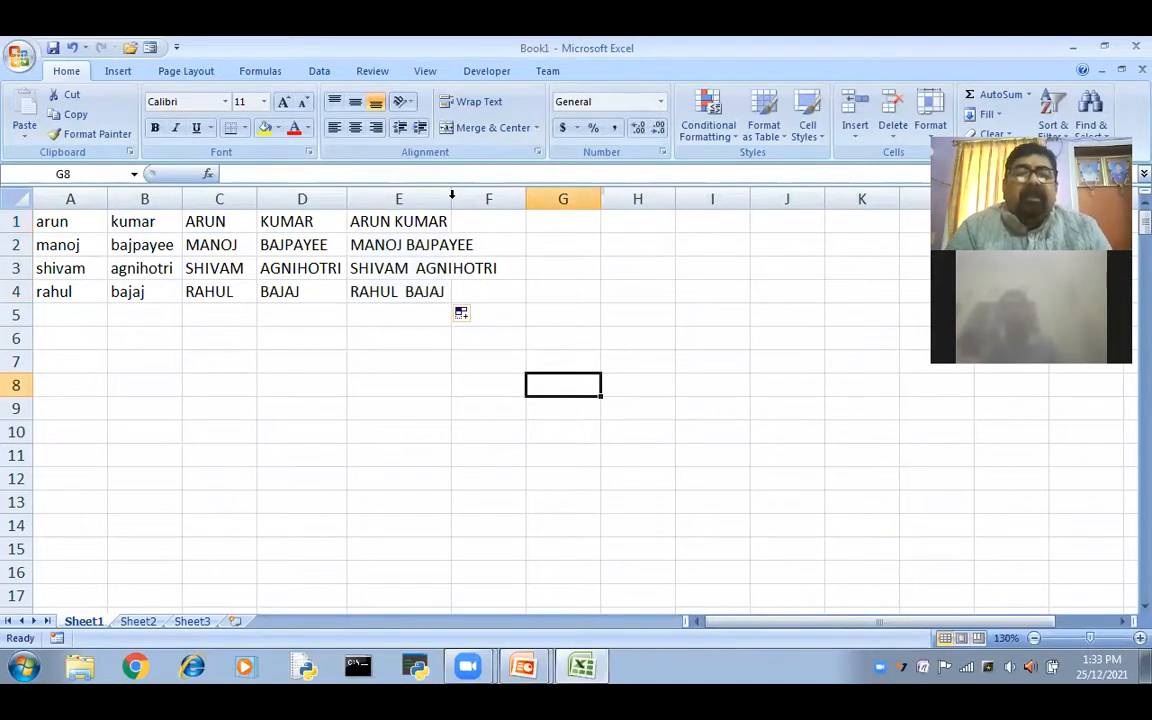
{"action": "double_click", "coordinate": [451, 196]}
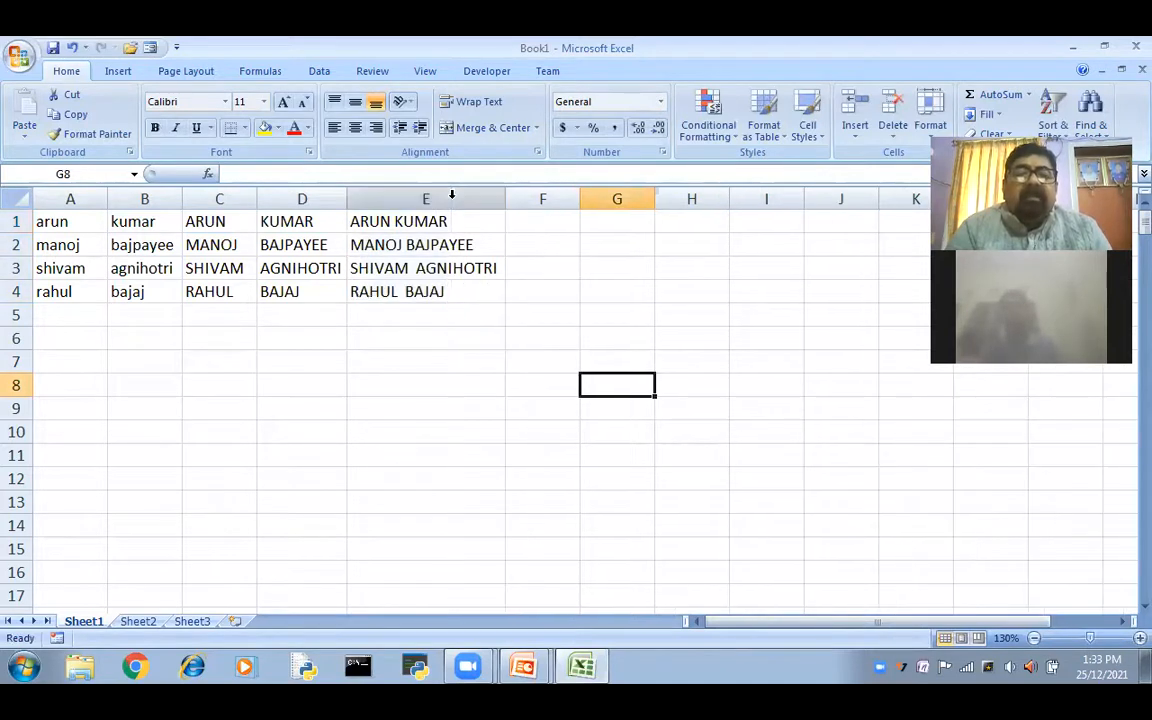
Join the capitalised names with a space in F1 using =CONCATENATE(C1," ",D1)
{"action": "left_click", "coordinate": [532, 224]}
{"action": "type", "text": "="}
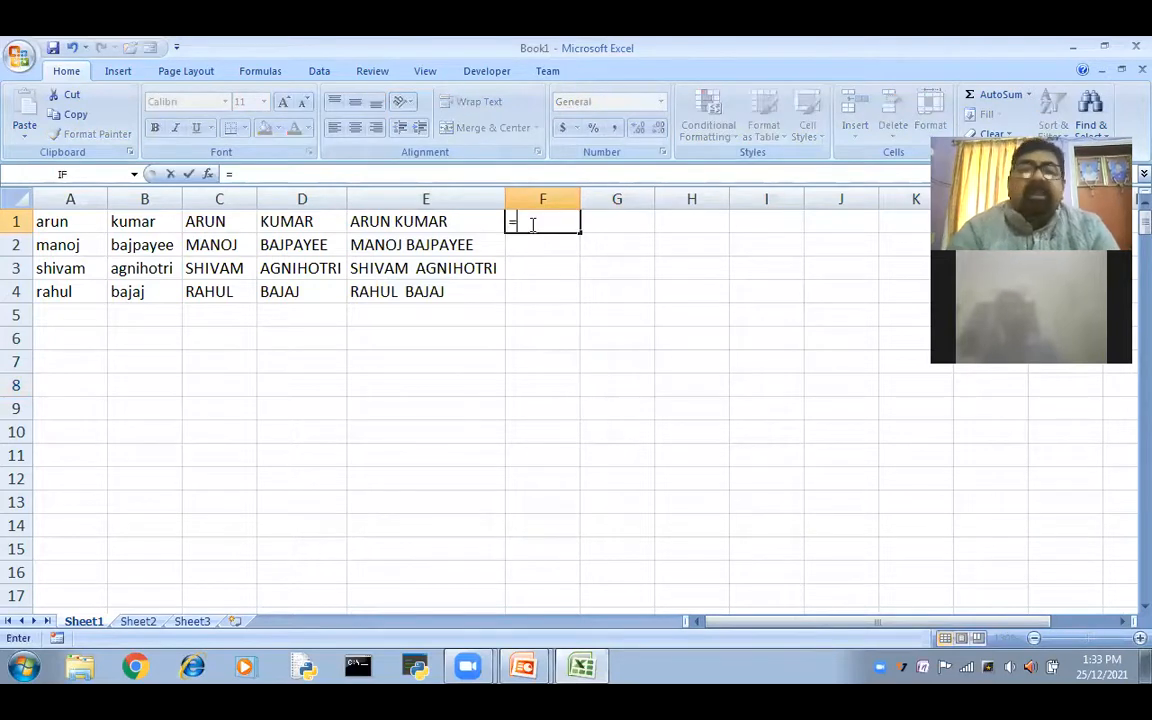
{"action": "type", "text": "conc"}
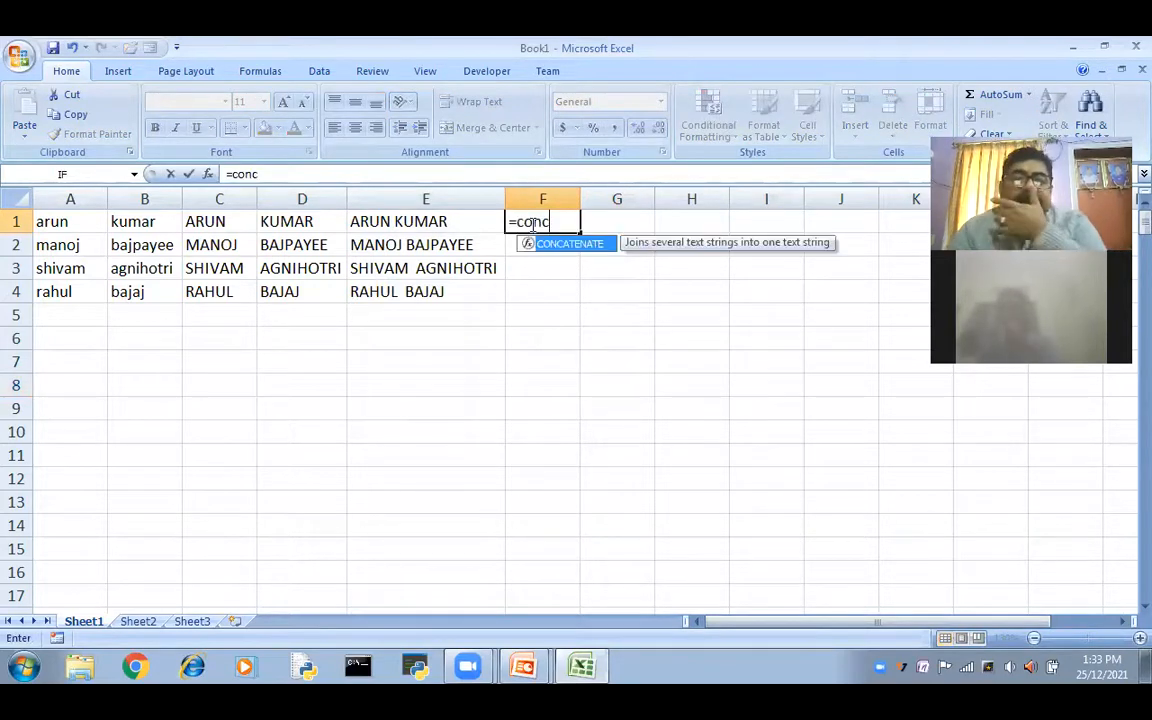
{"action": "key", "text": "Tab"}
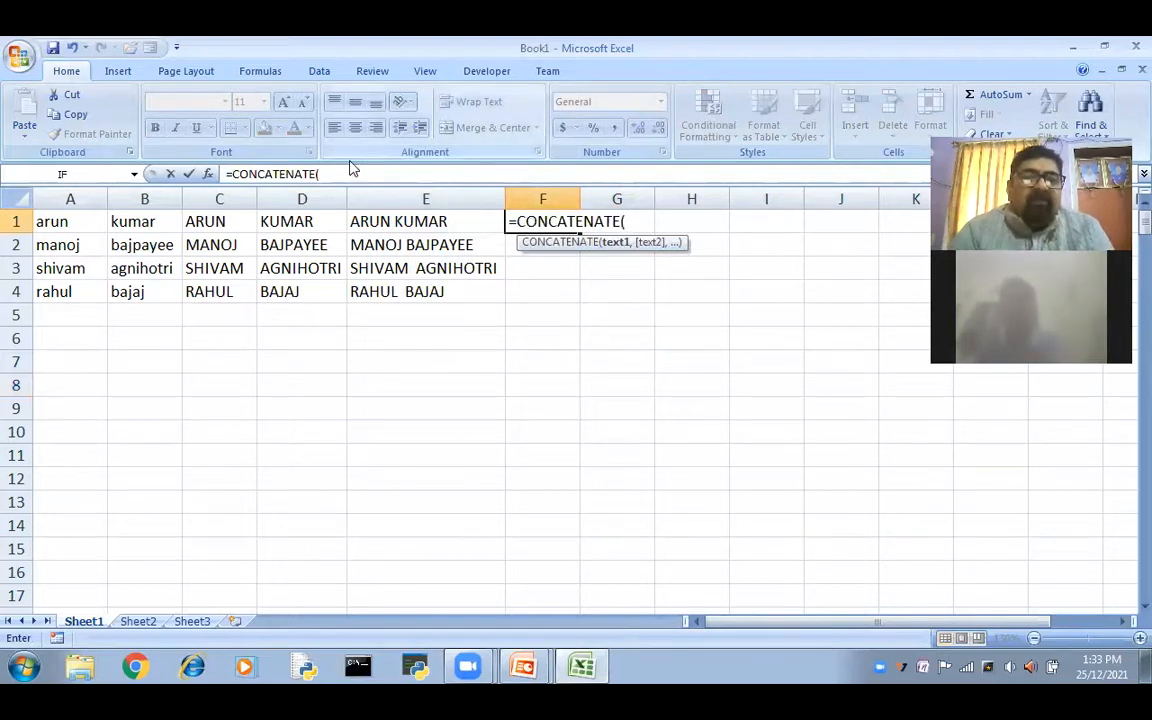
{"action": "left_click", "coordinate": [224, 223]}
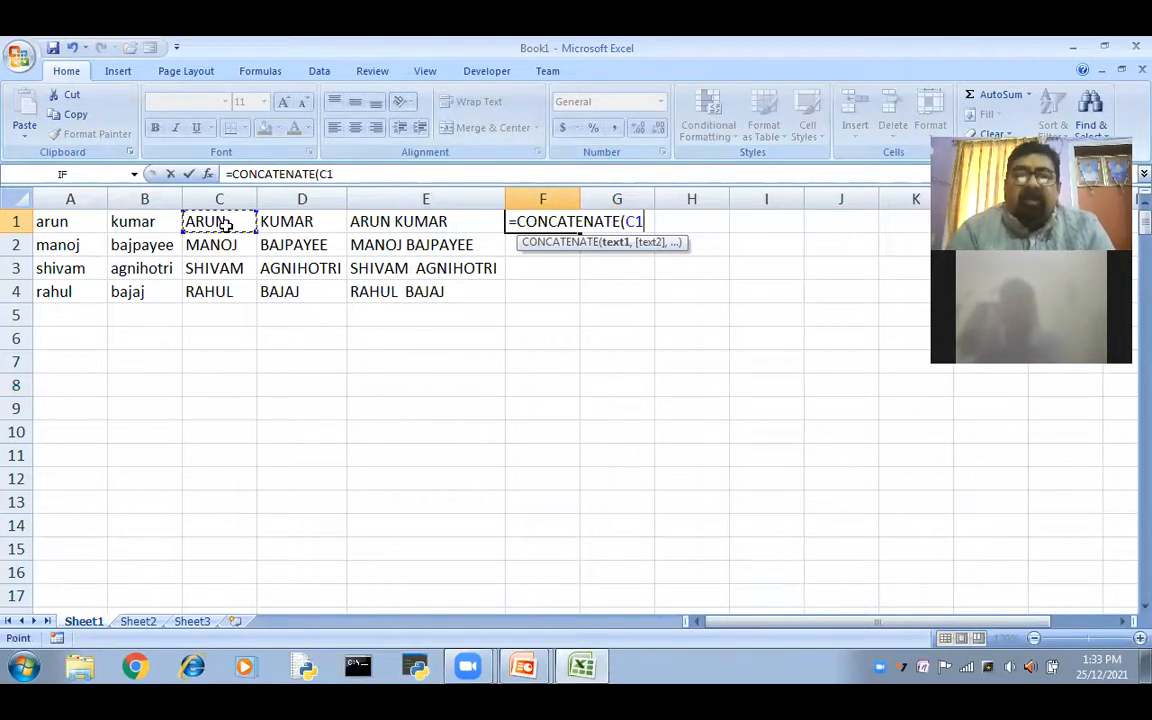
{"action": "type", "text": ",\" \","}
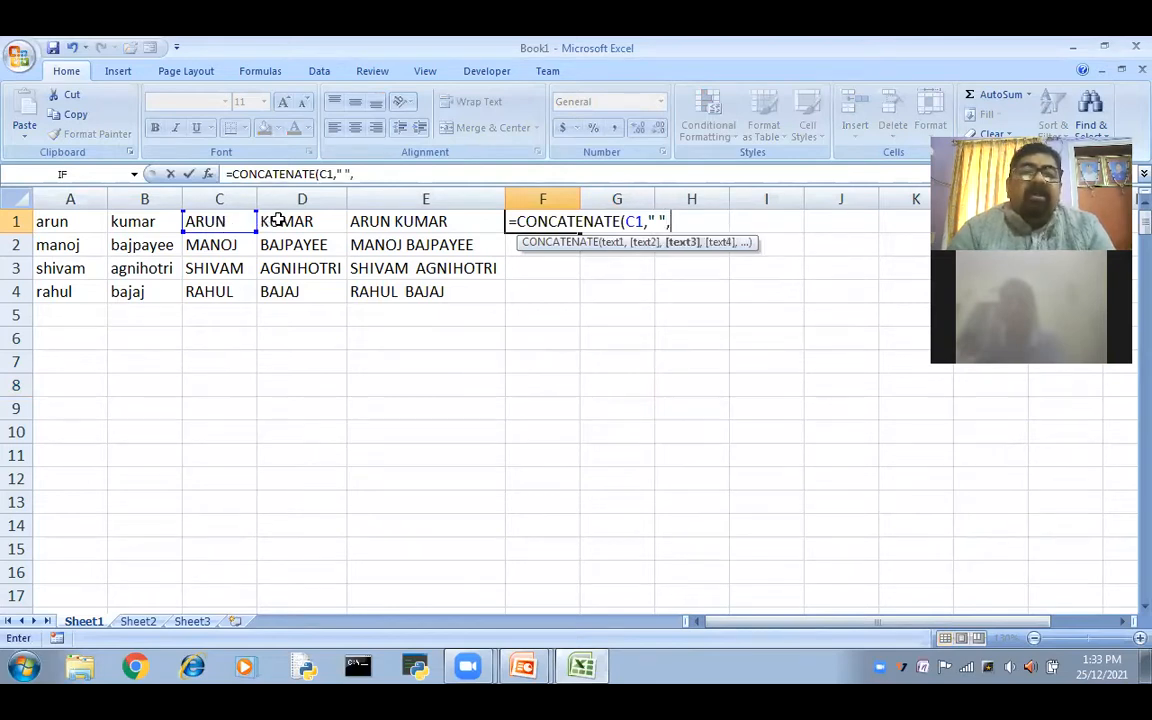
{"action": "left_click", "coordinate": [279, 220]}
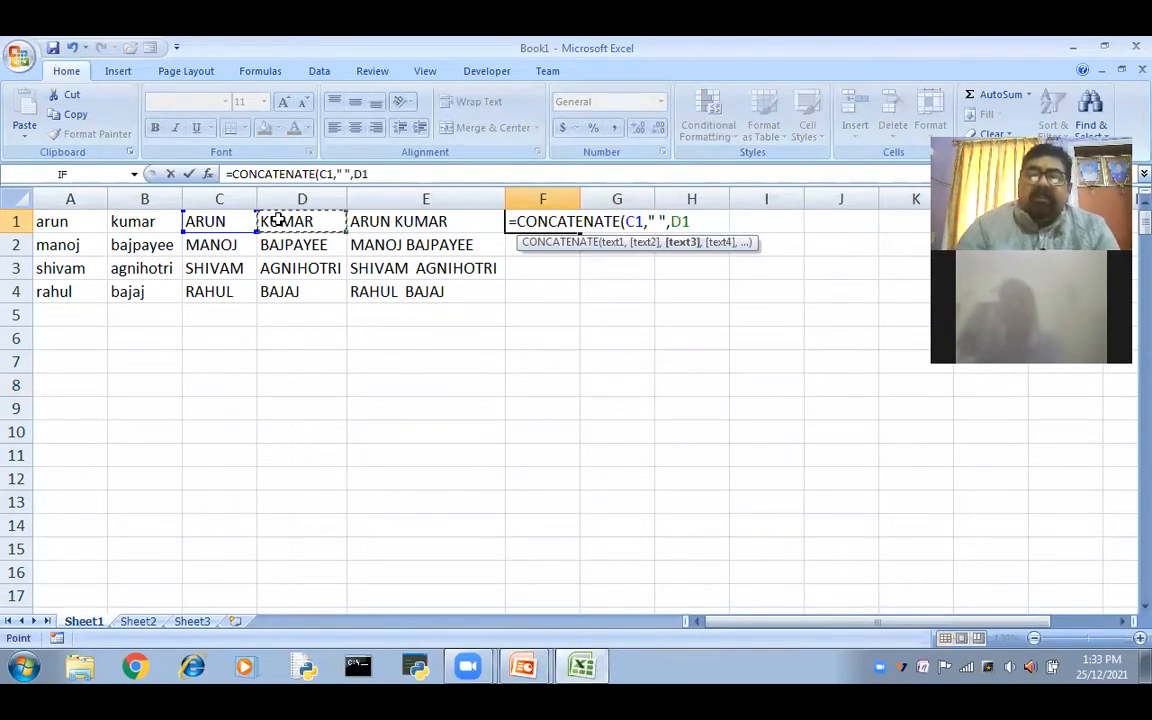
{"action": "type", "text": ")"}
{"action": "key", "text": "Return"}
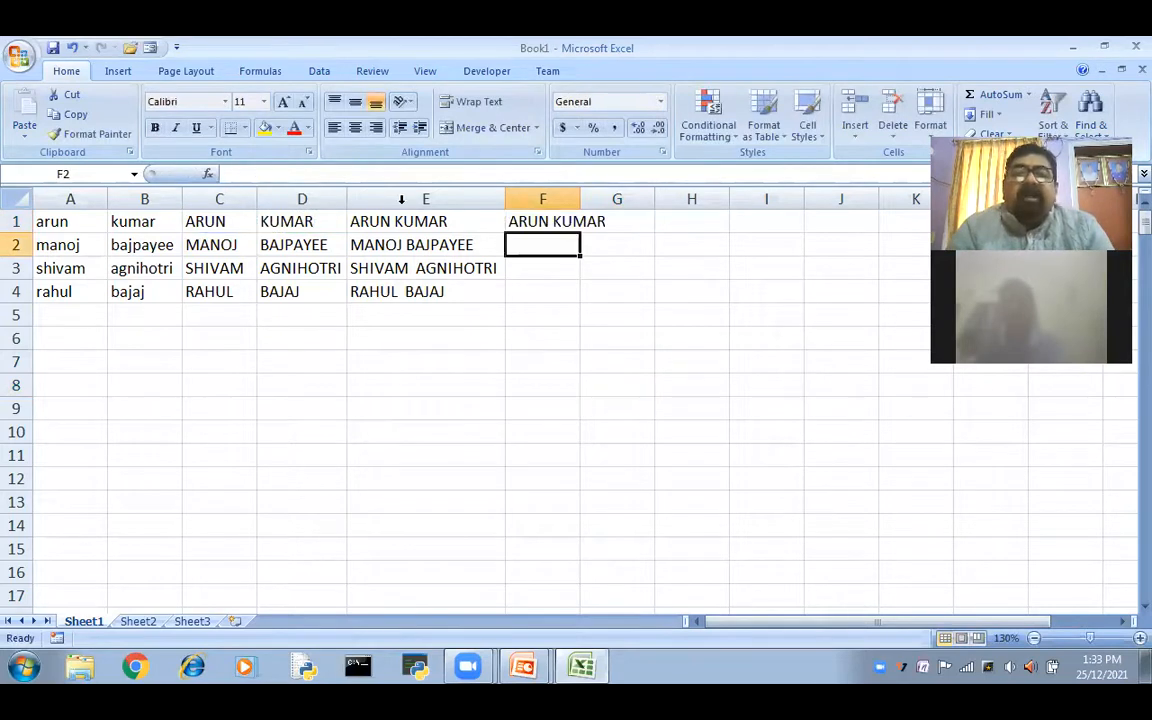
Fill the CONCATENATE formula from F1 down to F4 and autofit column F to the full names
{"action": "double_click", "coordinate": [579, 199]}
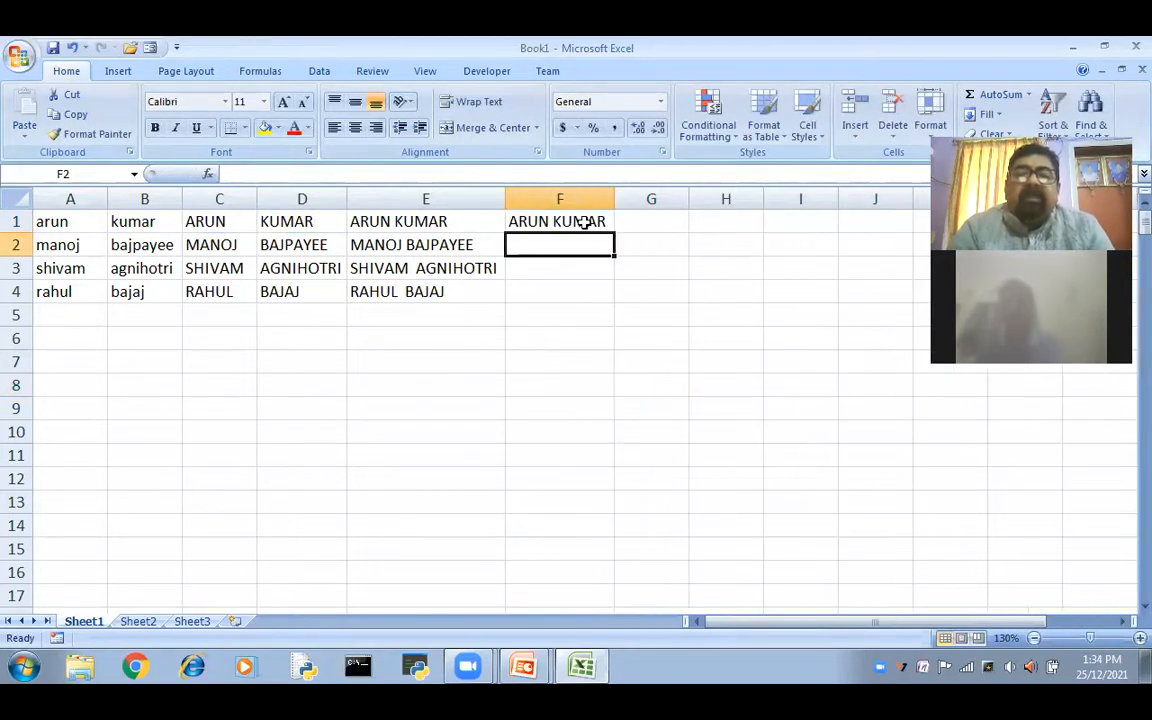
{"action": "left_click", "coordinate": [586, 222]}
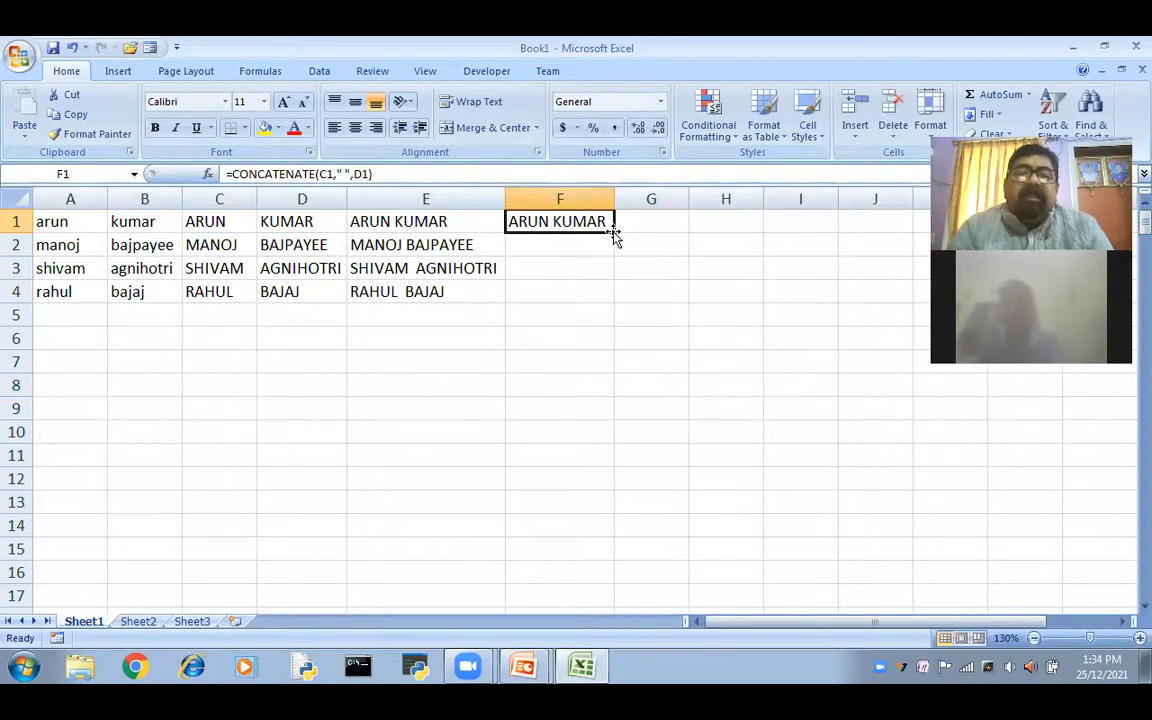
{"action": "double_click", "coordinate": [614, 232]}
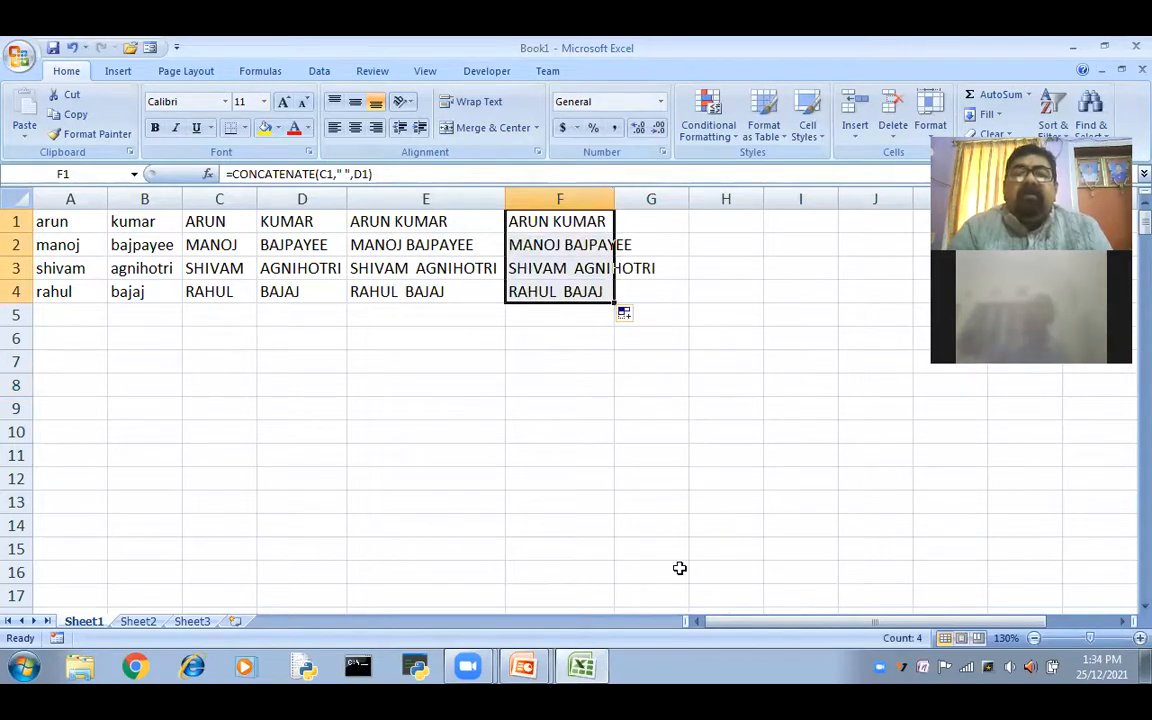
{"action": "double_click", "coordinate": [614, 199]}
{"action": "left_click", "coordinate": [629, 438]}
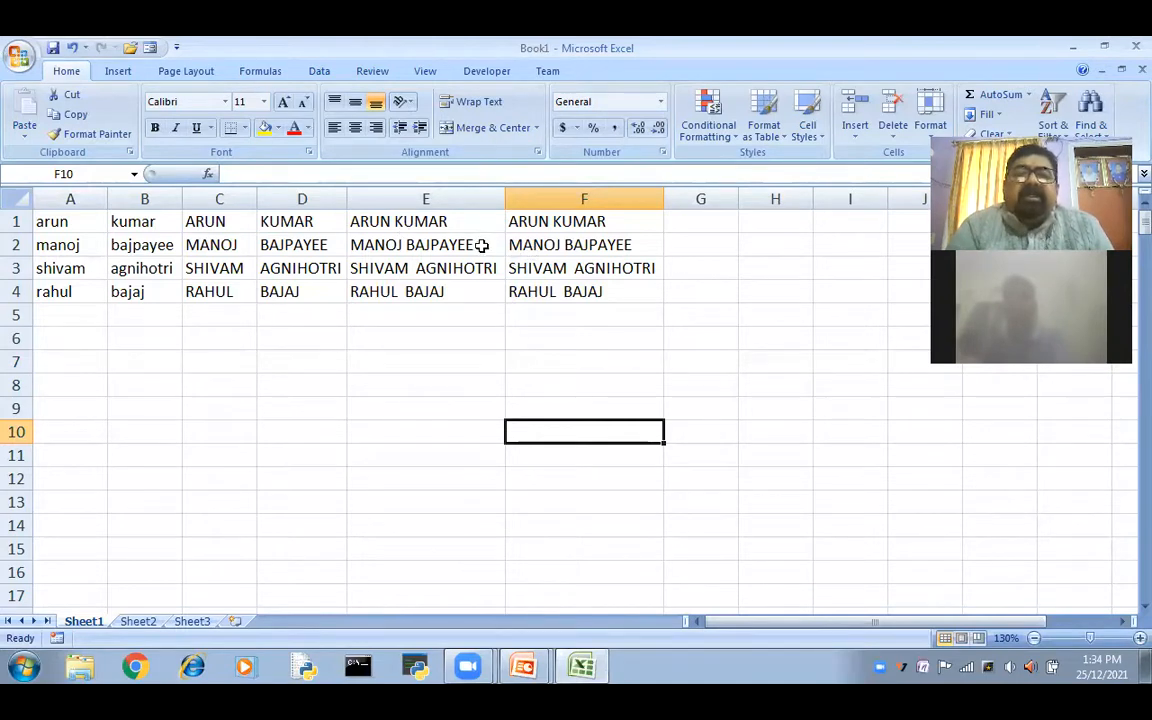
Delete column E, which holds the full names joined with the & operator
{"action": "left_click", "coordinate": [424, 197]}
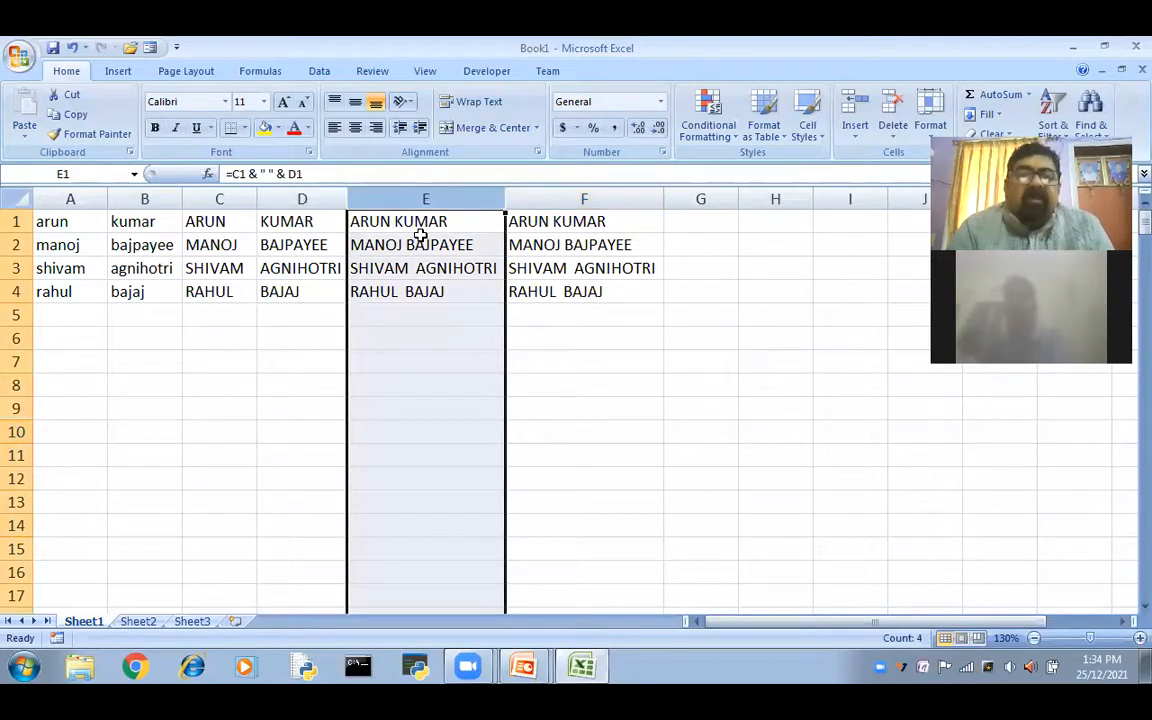
{"action": "right_click", "coordinate": [422, 238]}
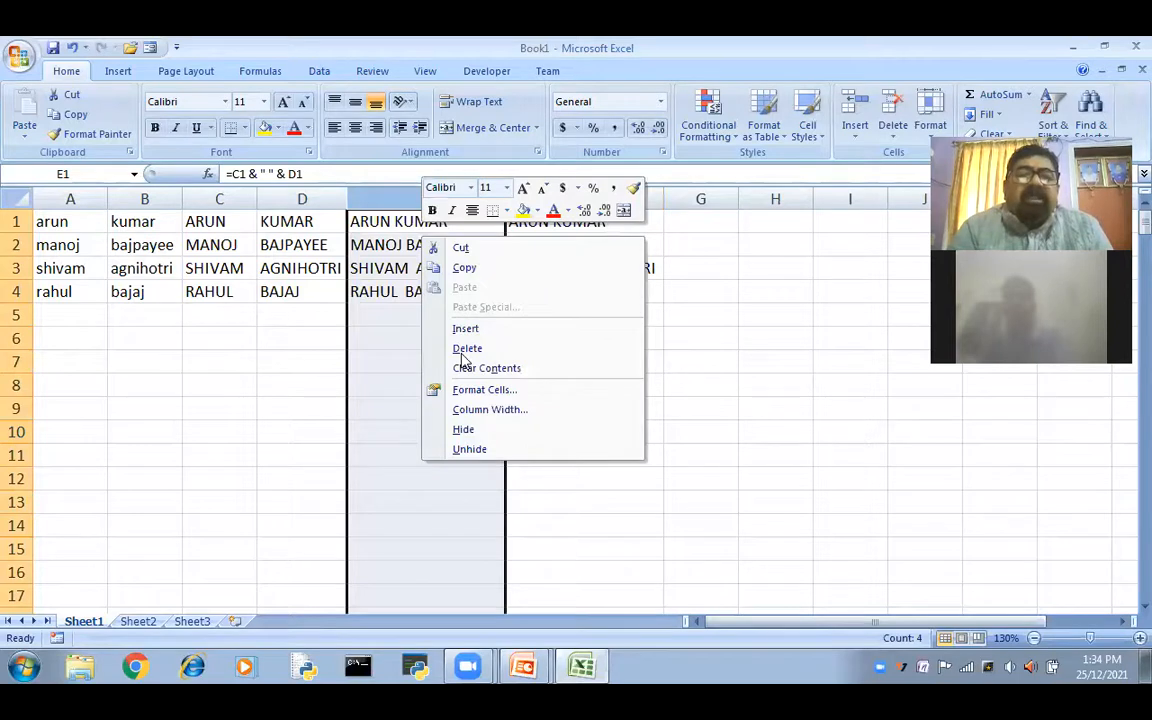
{"action": "left_click", "coordinate": [462, 348]}
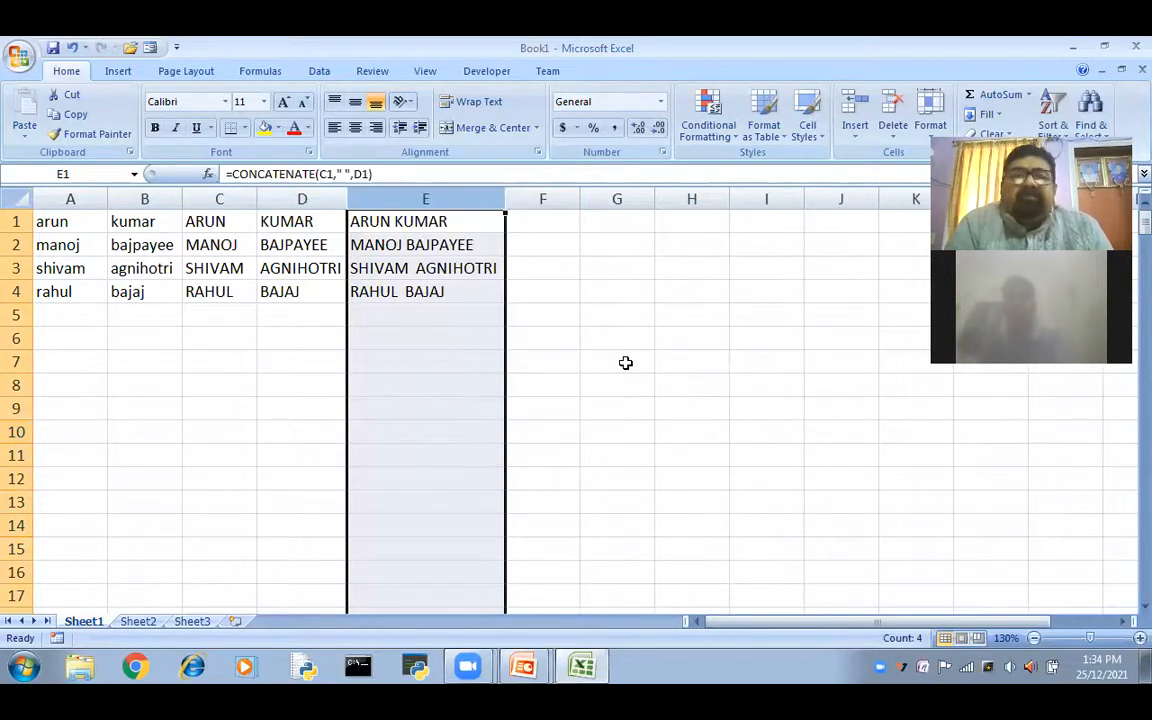
{"action": "left_click", "coordinate": [625, 363]}
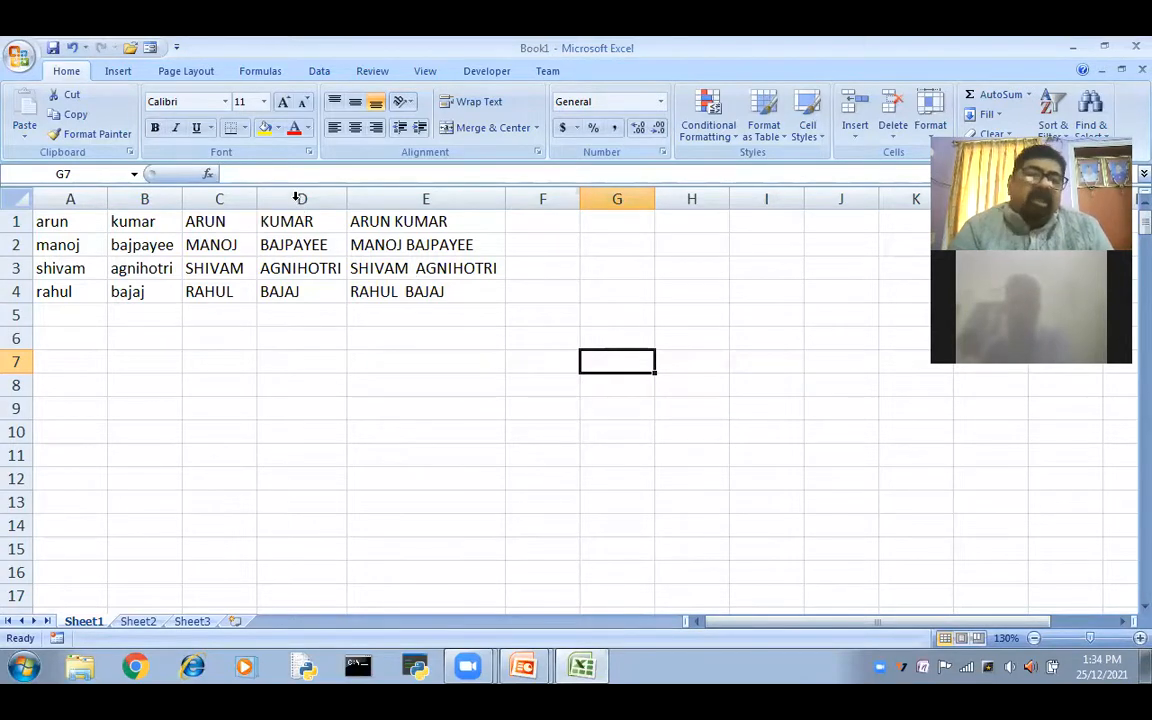
Try deleting column D, the capitalised surnames used by the CONCATENATE formulas in column E, and undo the deletion
{"action": "left_click", "coordinate": [383, 222]}
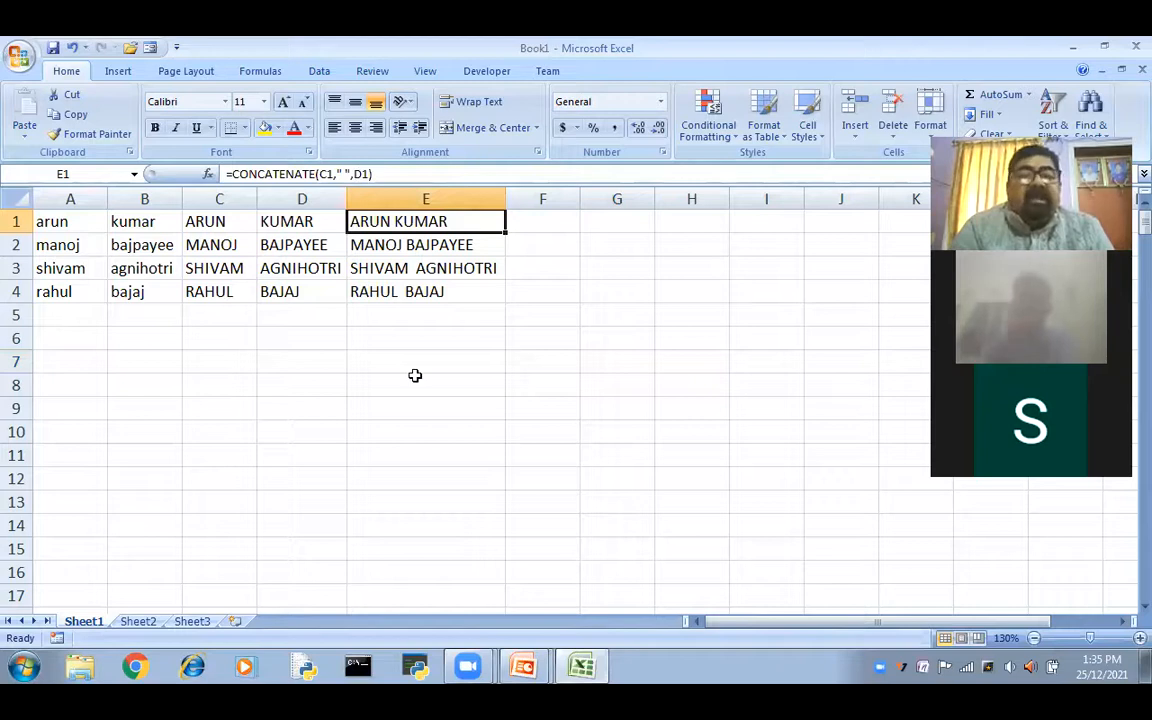
{"action": "left_click", "coordinate": [431, 431]}
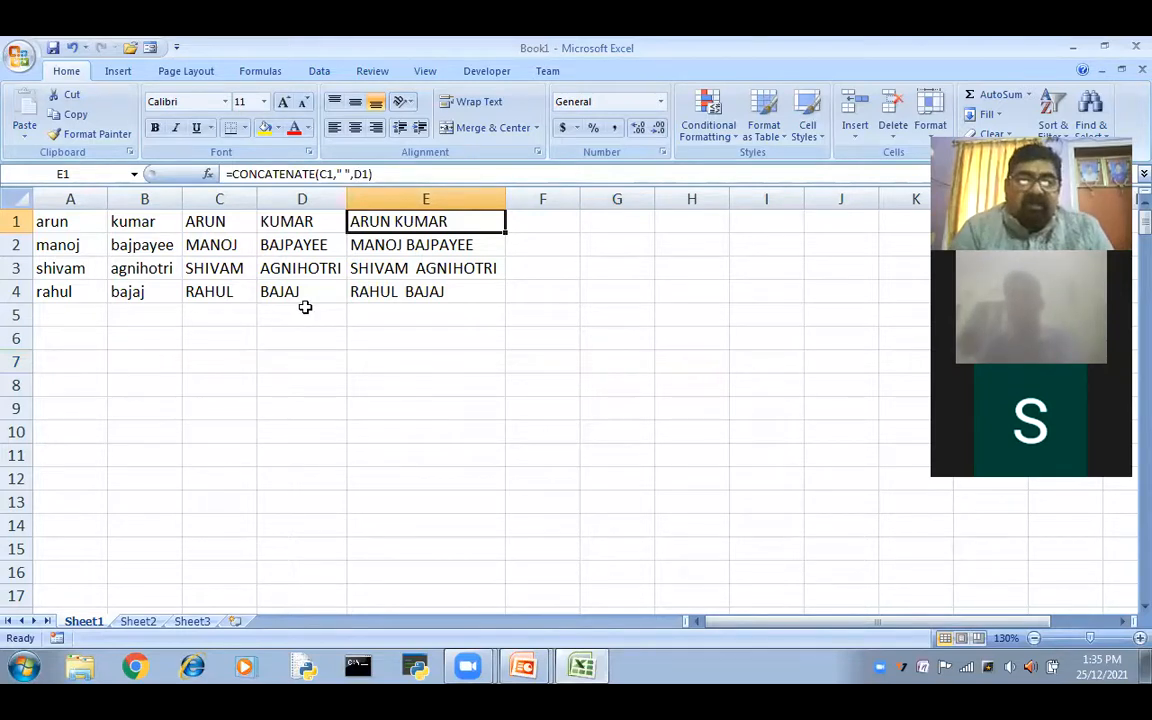
{"action": "left_click", "coordinate": [226, 197]}
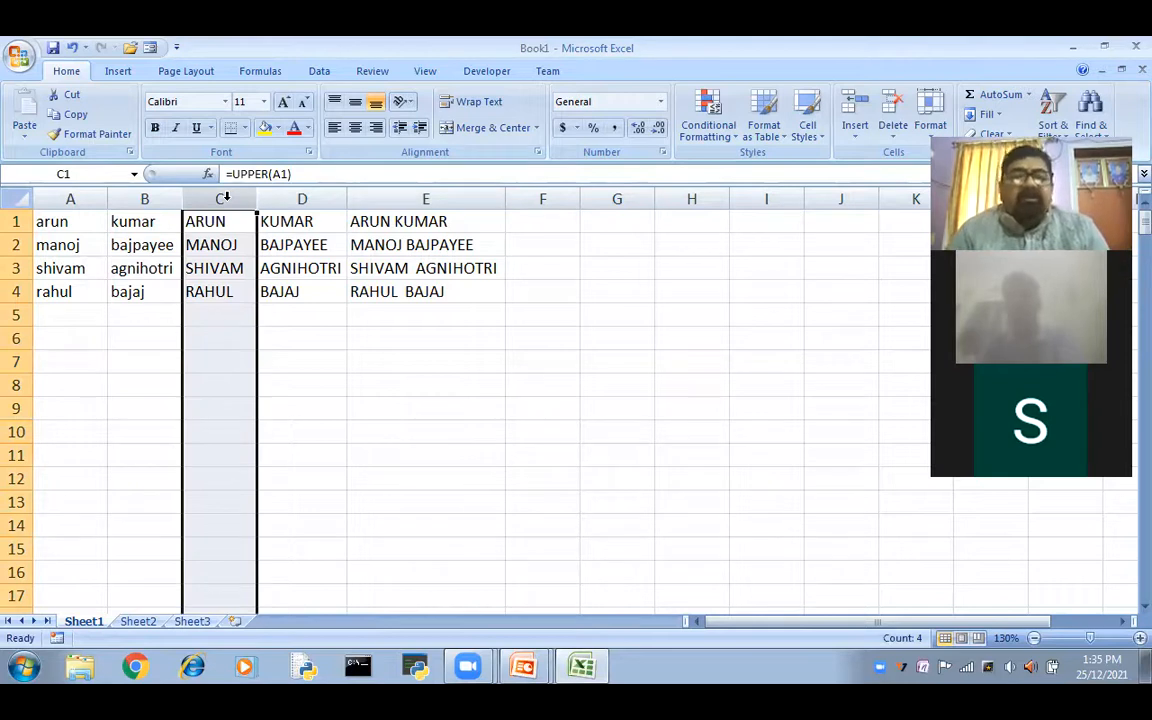
{"action": "key", "text": "shift+Right"}
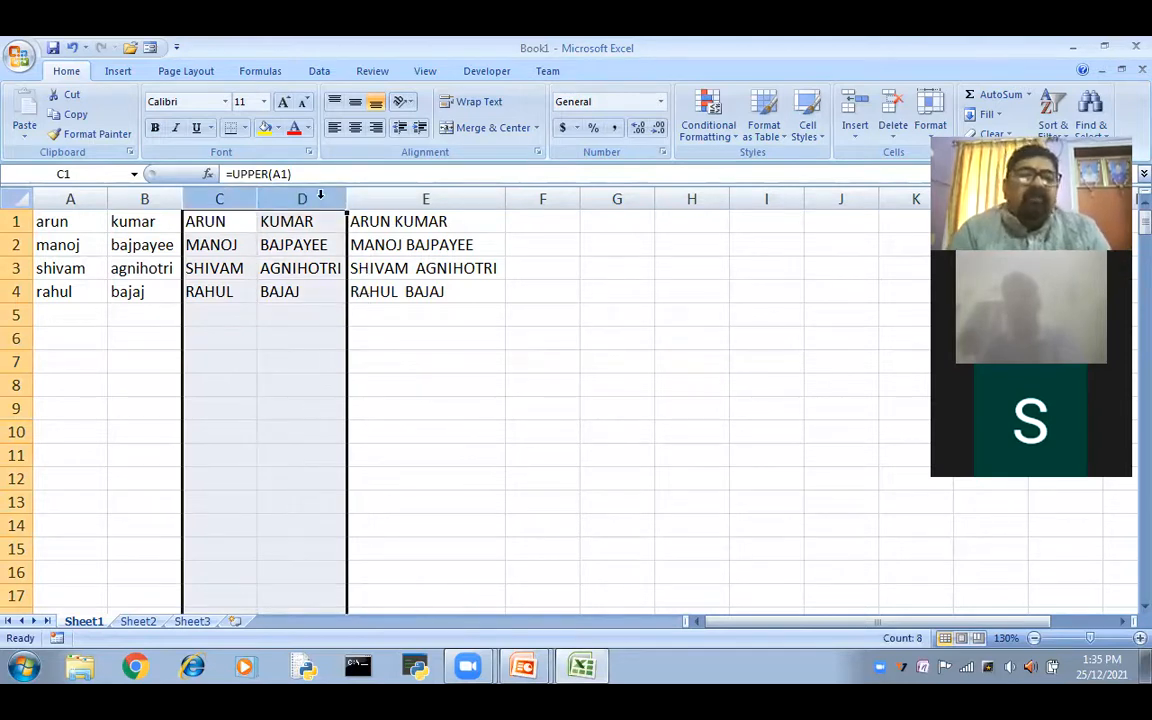
{"action": "left_click", "coordinate": [412, 385]}
{"action": "left_click", "coordinate": [310, 198]}
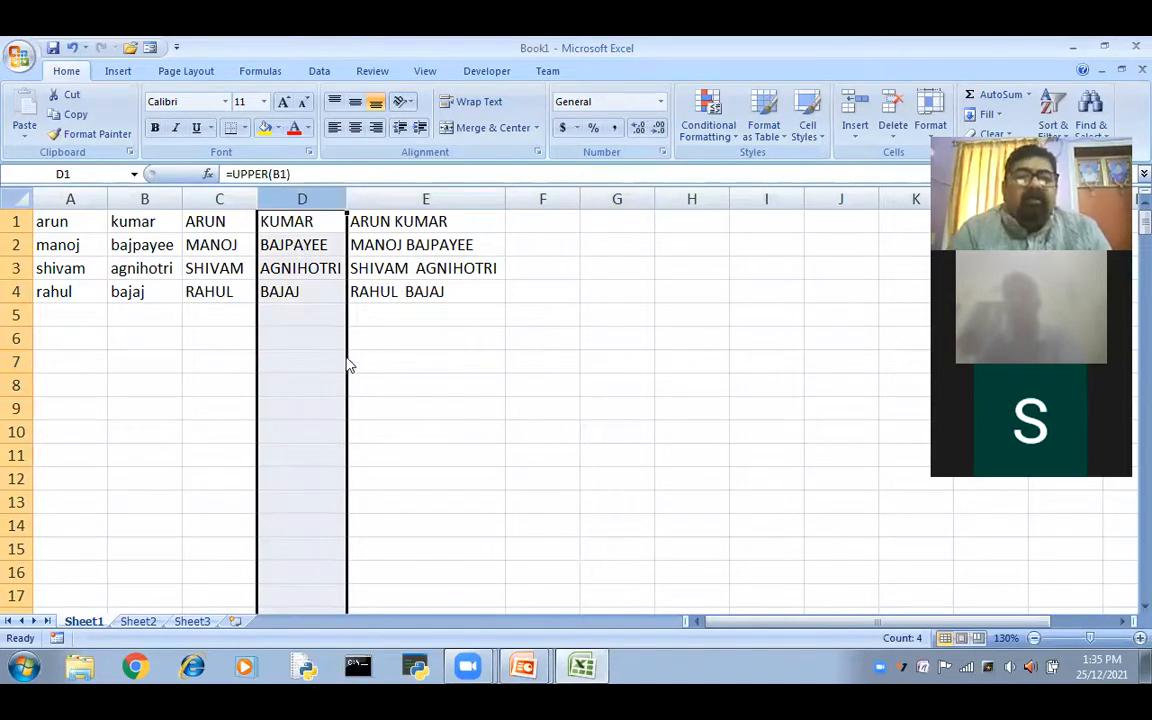
{"action": "right_click", "coordinate": [304, 252]}
{"action": "left_click", "coordinate": [346, 360]}
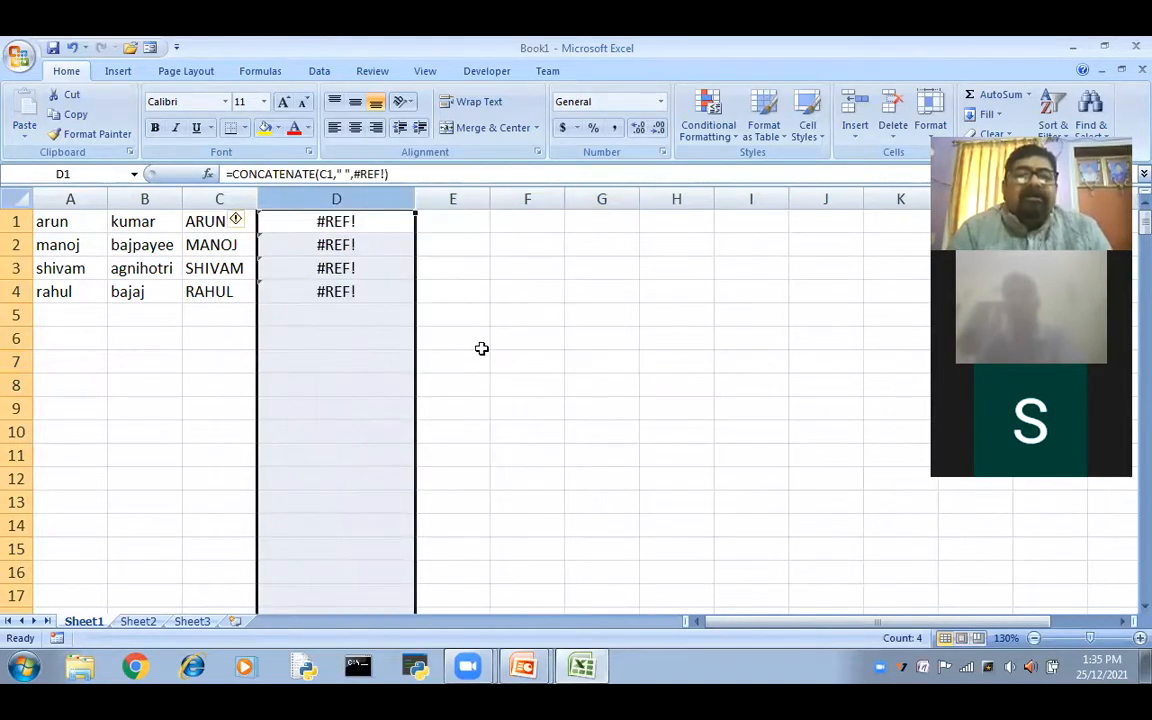
{"action": "left_click", "coordinate": [452, 338]}
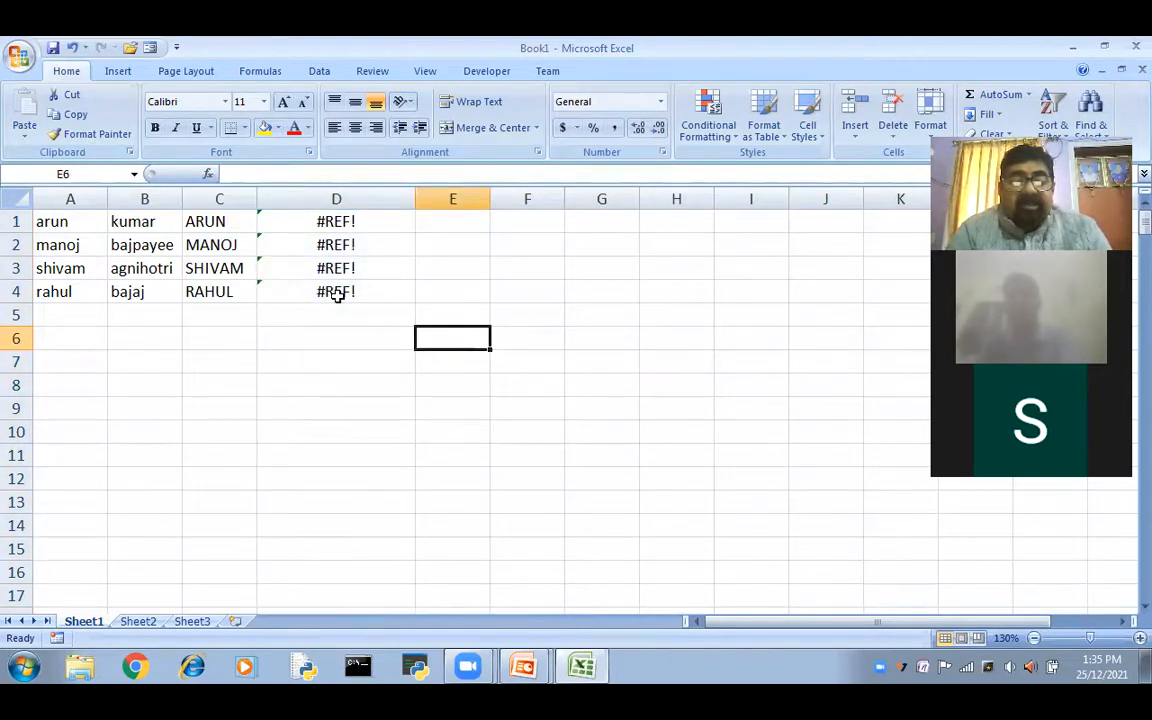
{"action": "key", "text": "ctrl+z"}
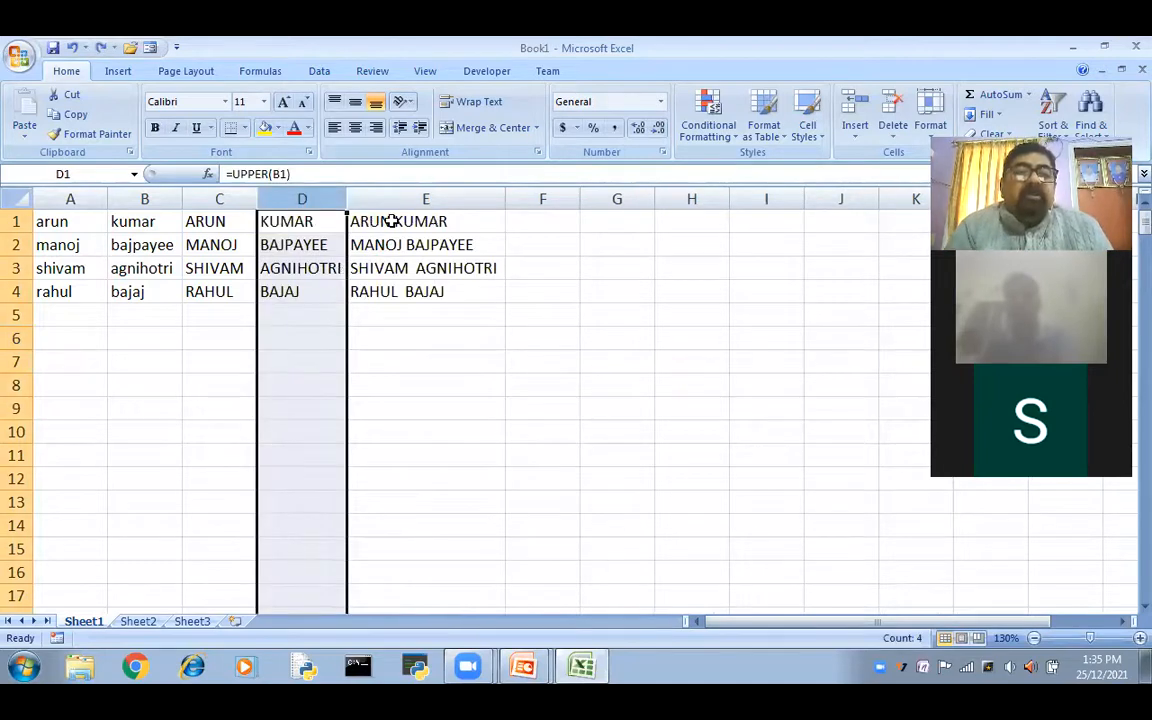
Try deleting column A, the lowercase first names used by the UPPER formulas in column C, and undo the deletion
{"action": "left_click", "coordinate": [360, 218]}
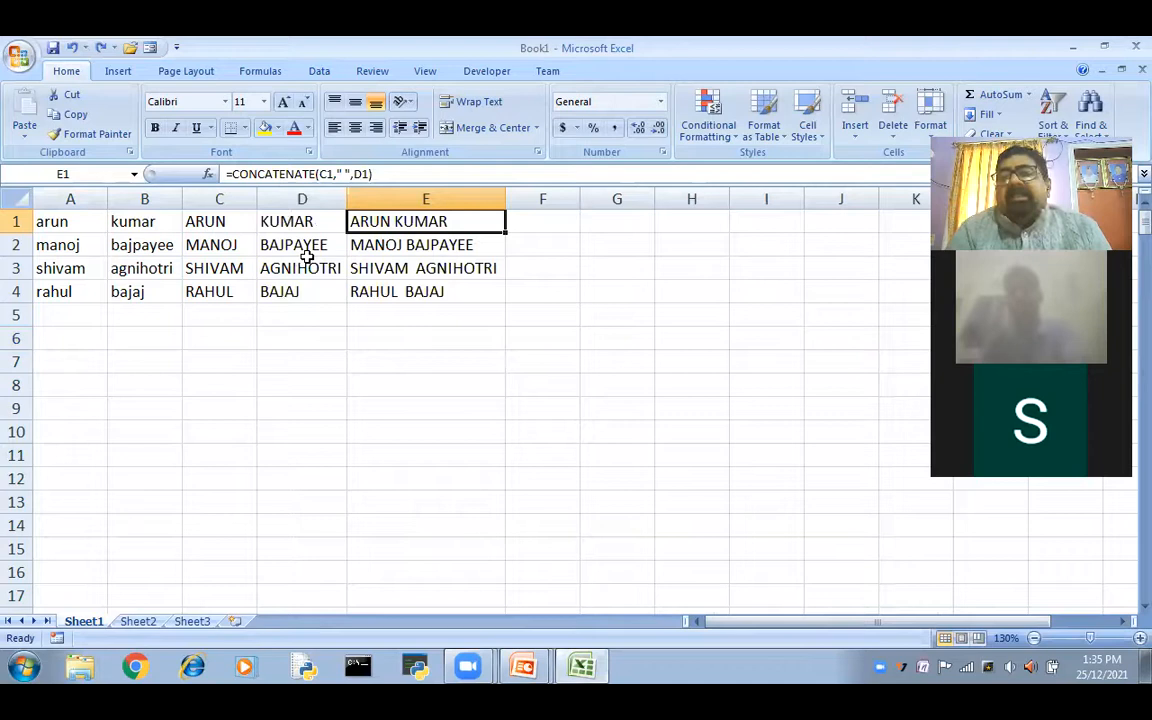
{"action": "left_click", "coordinate": [219, 223]}
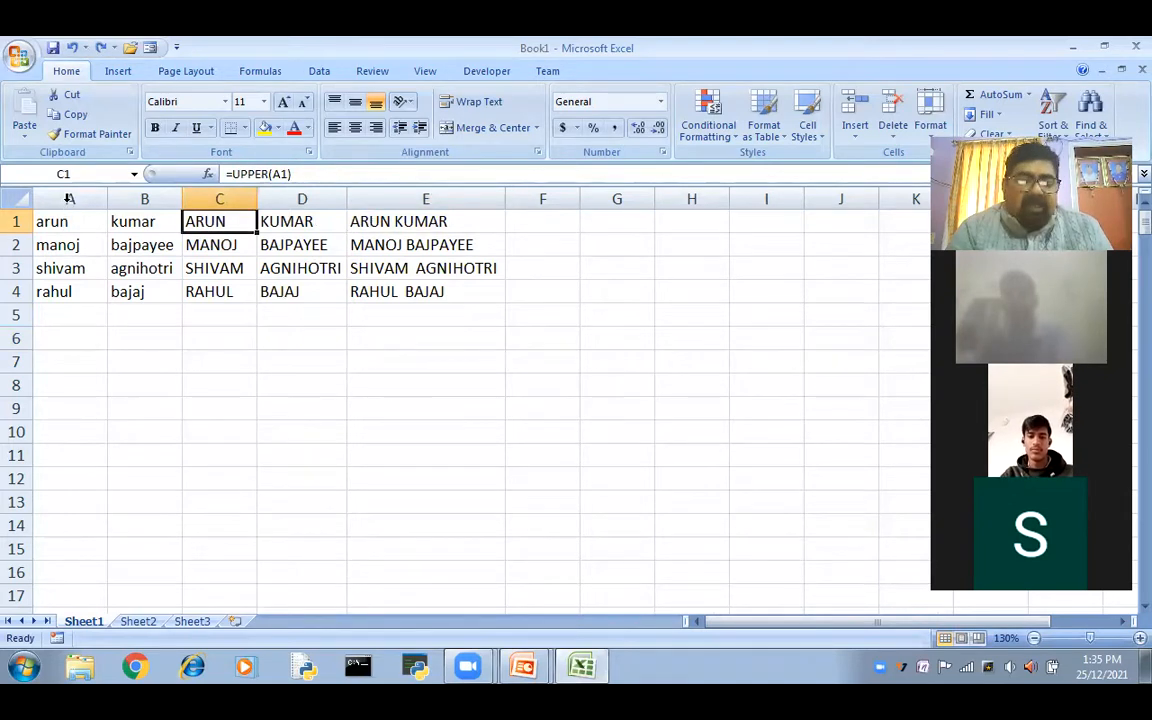
{"action": "left_click", "coordinate": [69, 198]}
{"action": "right_click", "coordinate": [69, 198]}
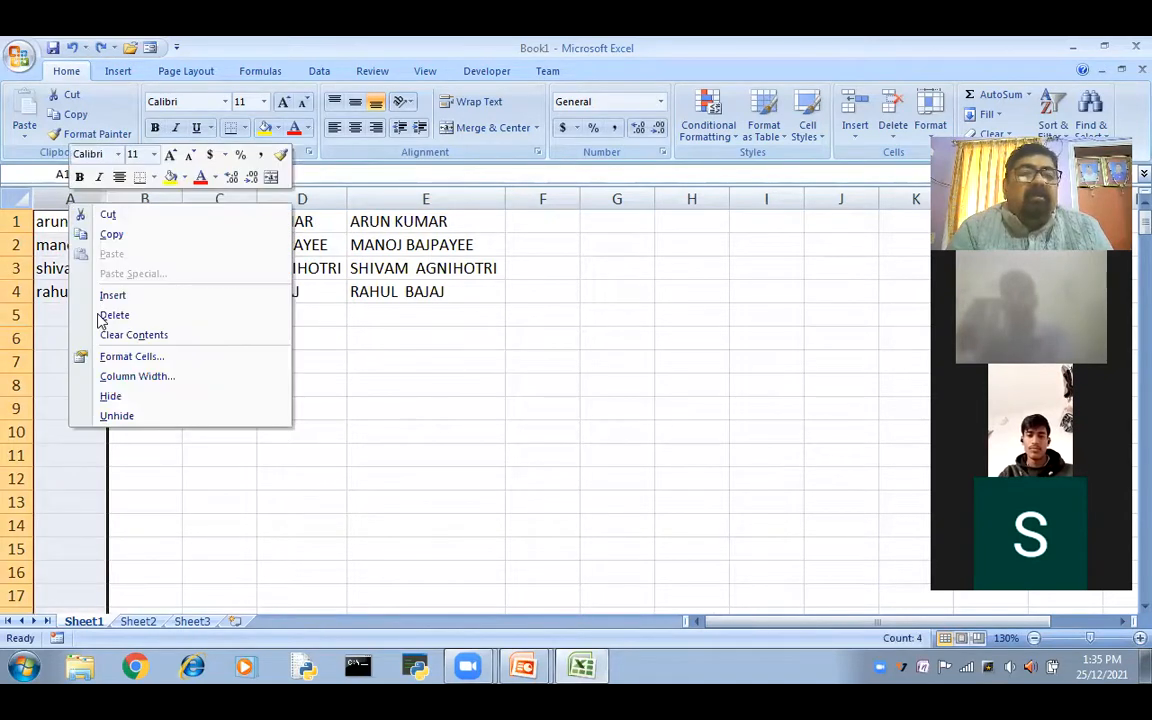
{"action": "left_click", "coordinate": [108, 316]}
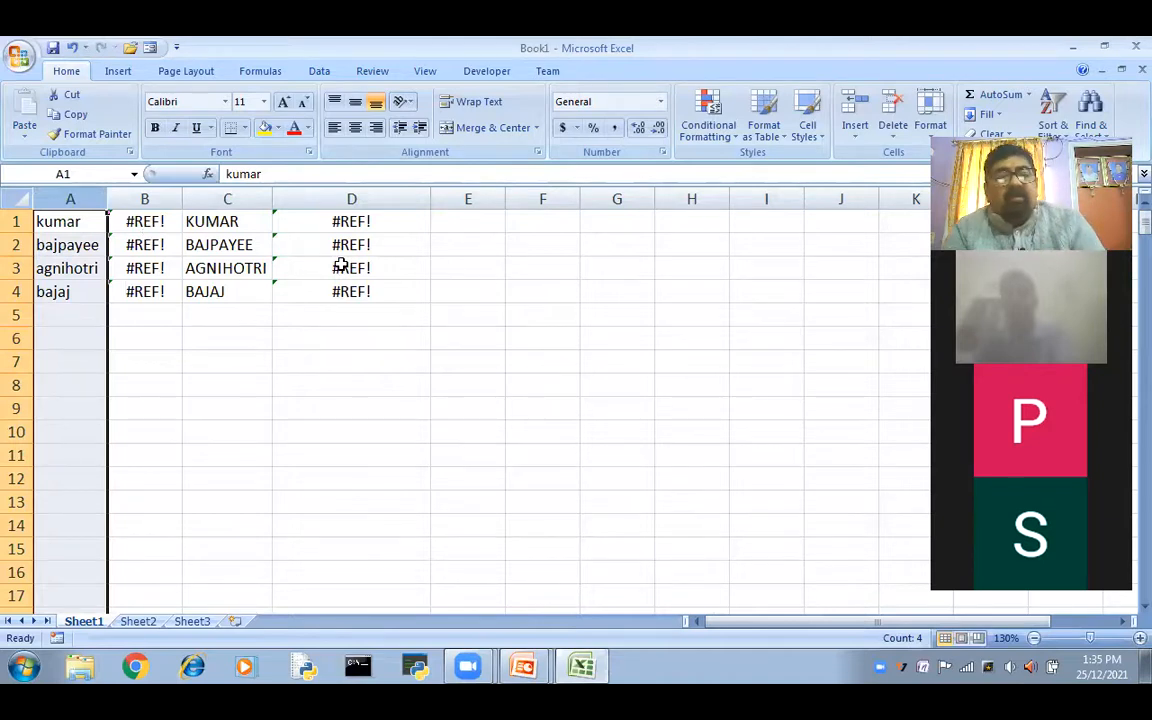
{"action": "key", "text": "ctrl+z"}
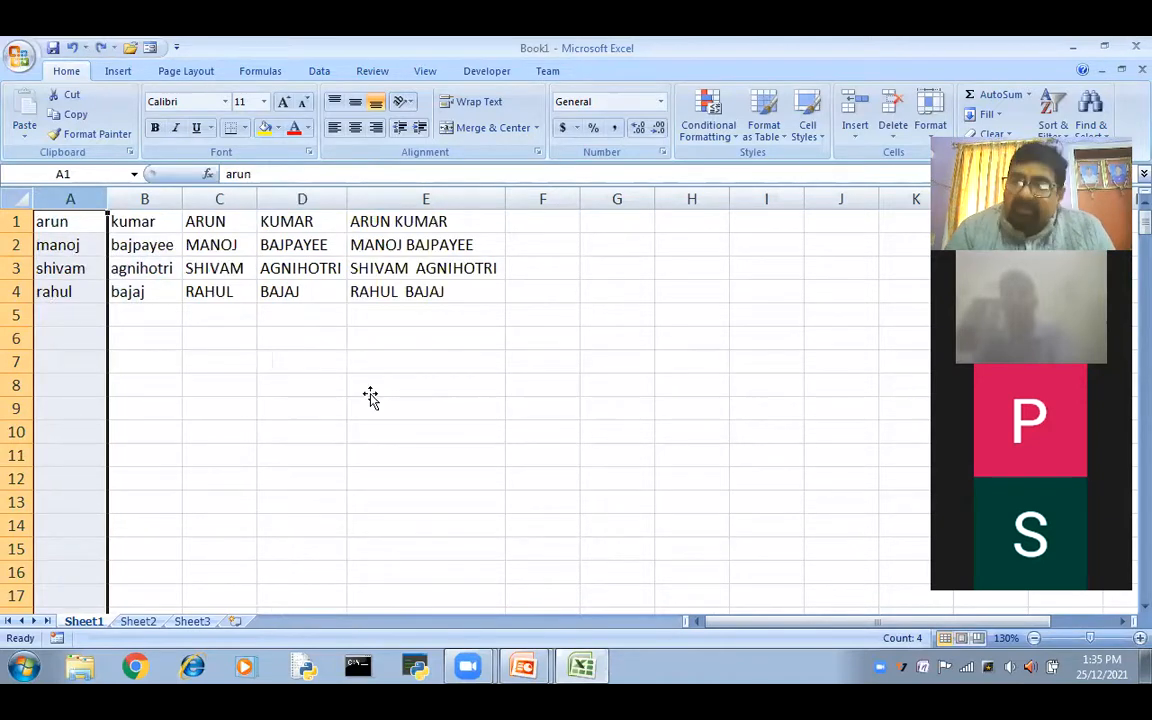
{"action": "left_click", "coordinate": [370, 397]}
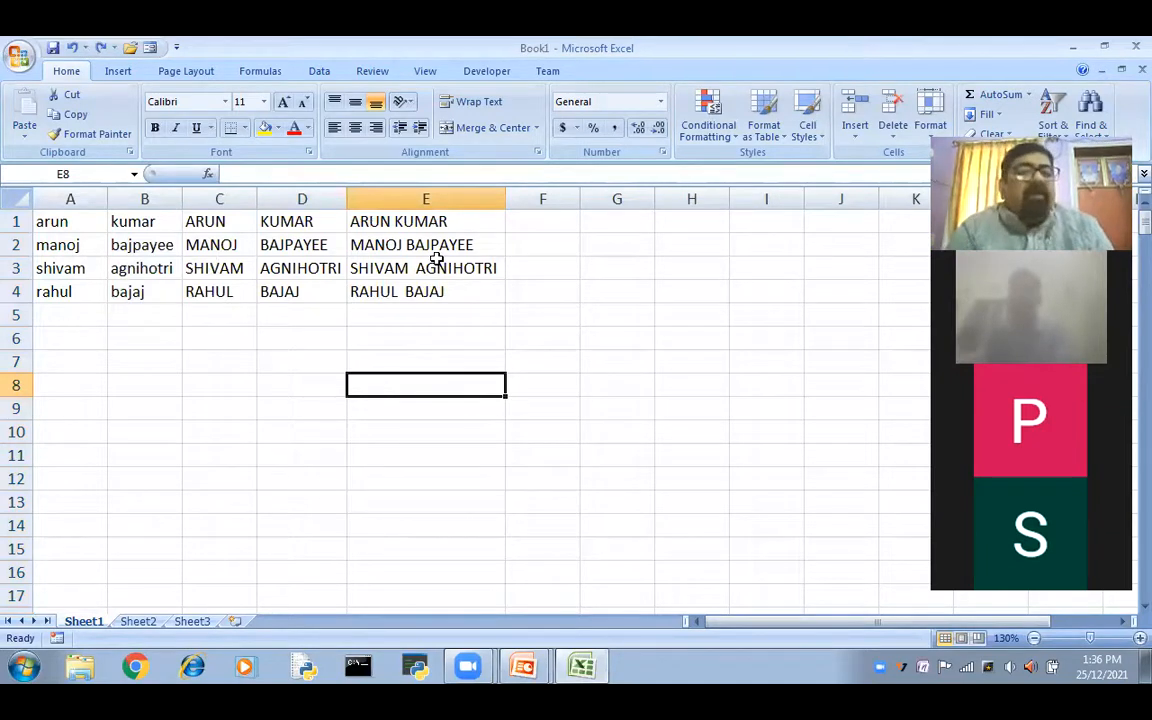
Copy the concatenated full names in E1:E4
{"action": "left_click", "coordinate": [418, 222]}
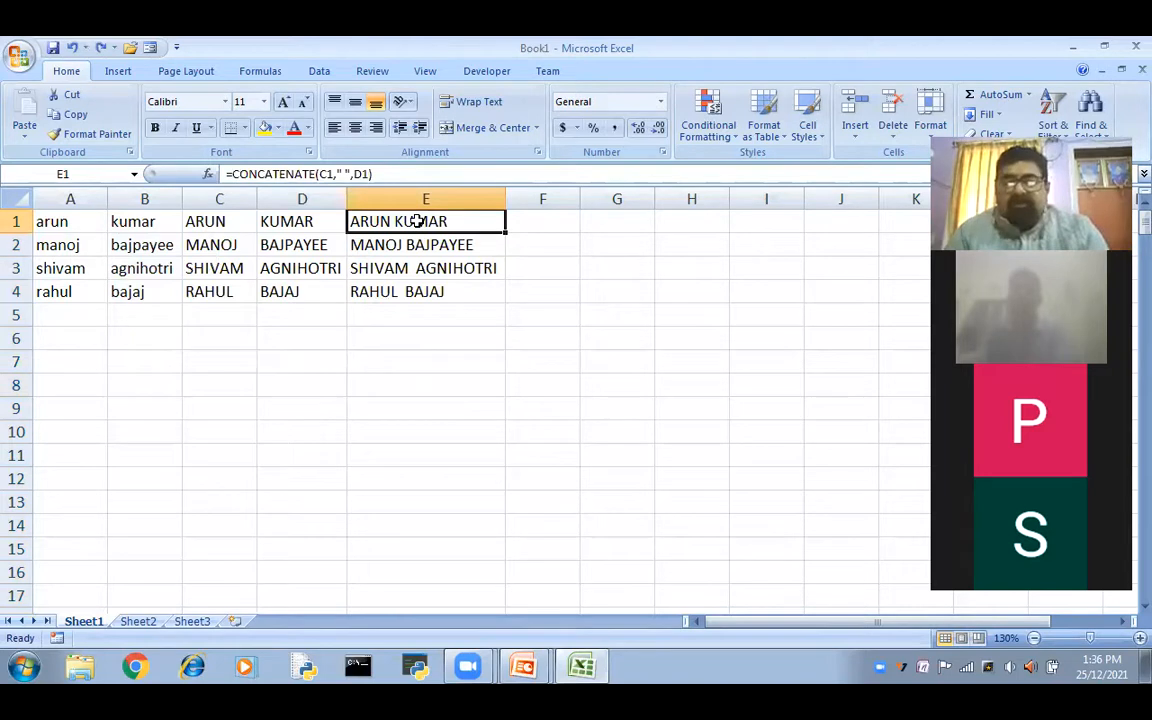
{"action": "key", "text": "shift+Down"}
{"action": "key", "text": "shift+Down"}
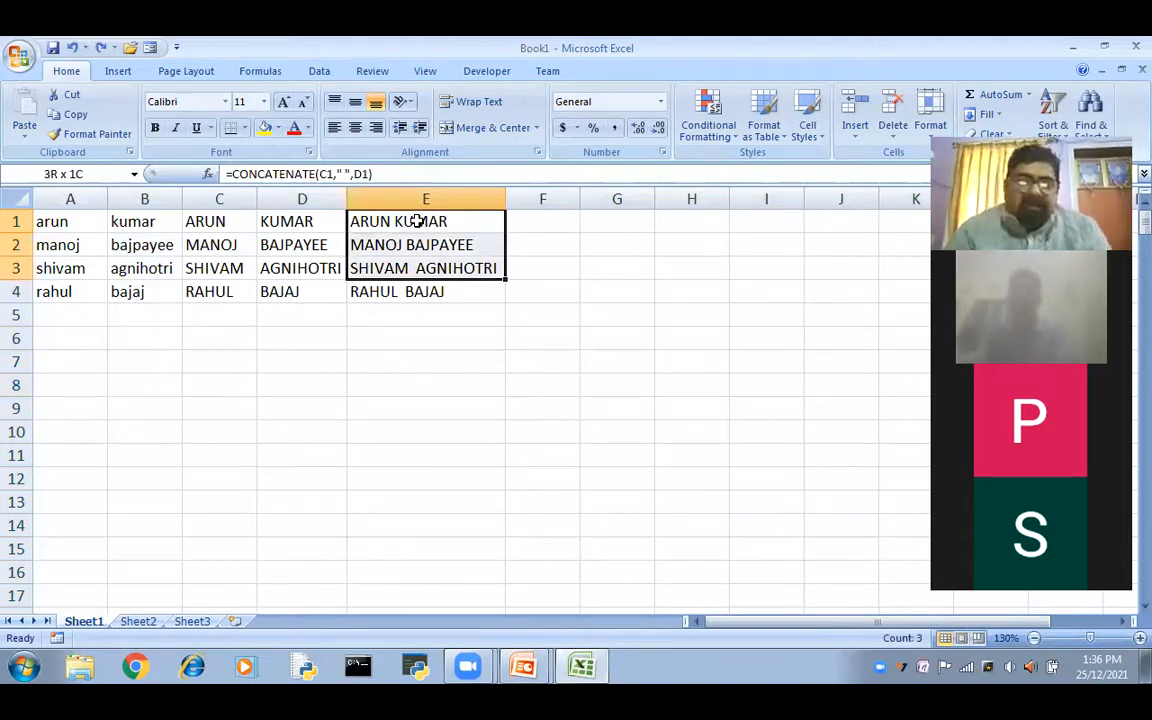
{"action": "key", "text": "shift+Down"}
{"action": "right_click", "coordinate": [420, 223]}
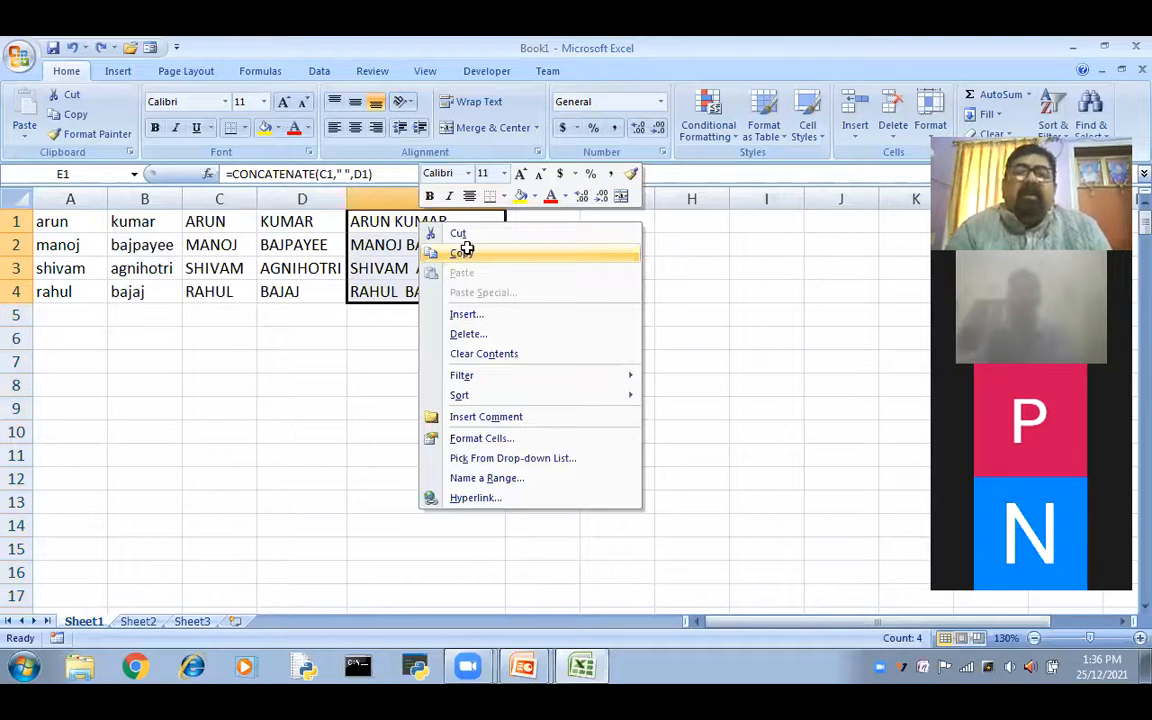
{"action": "left_click", "coordinate": [462, 253]}
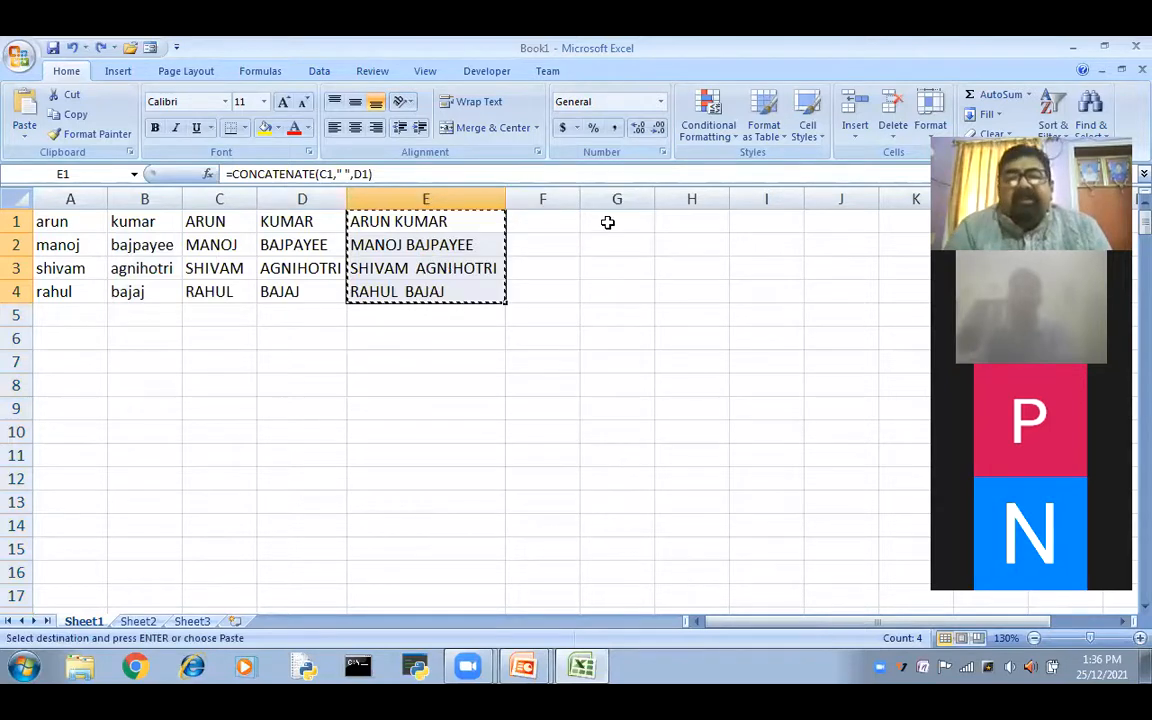
Paste the copied cells normally at G1, inspect the formula in G1, and undo the paste
{"action": "left_click", "coordinate": [607, 223]}
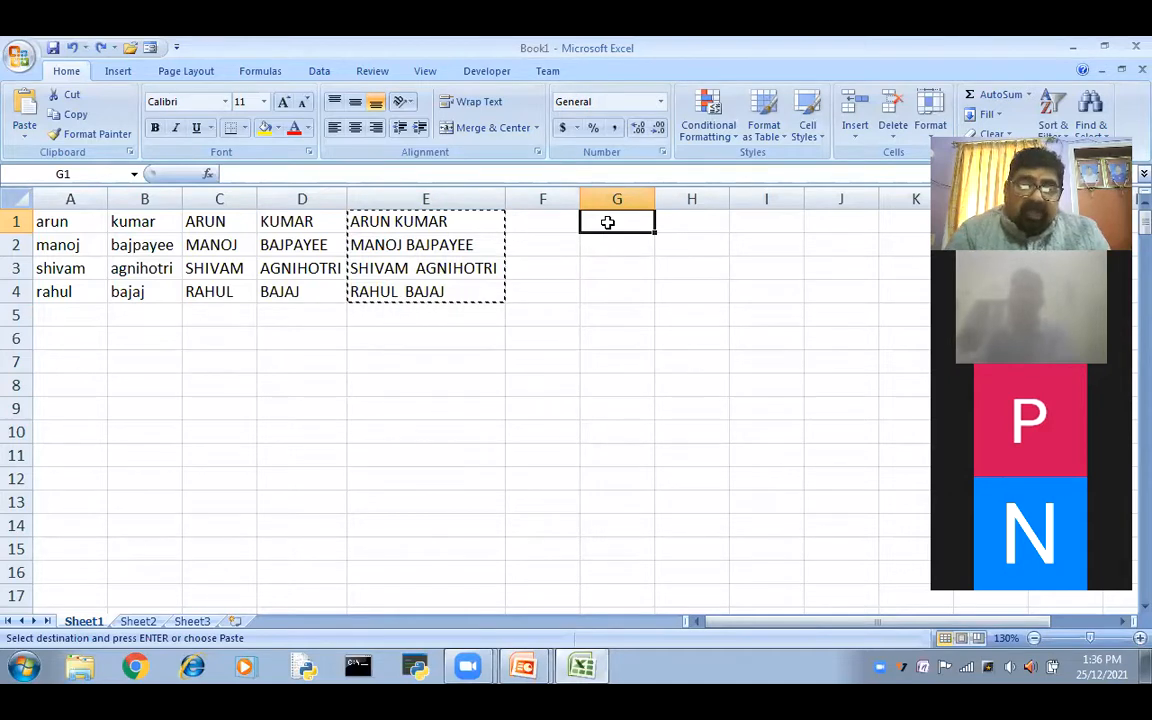
{"action": "right_click", "coordinate": [607, 222]}
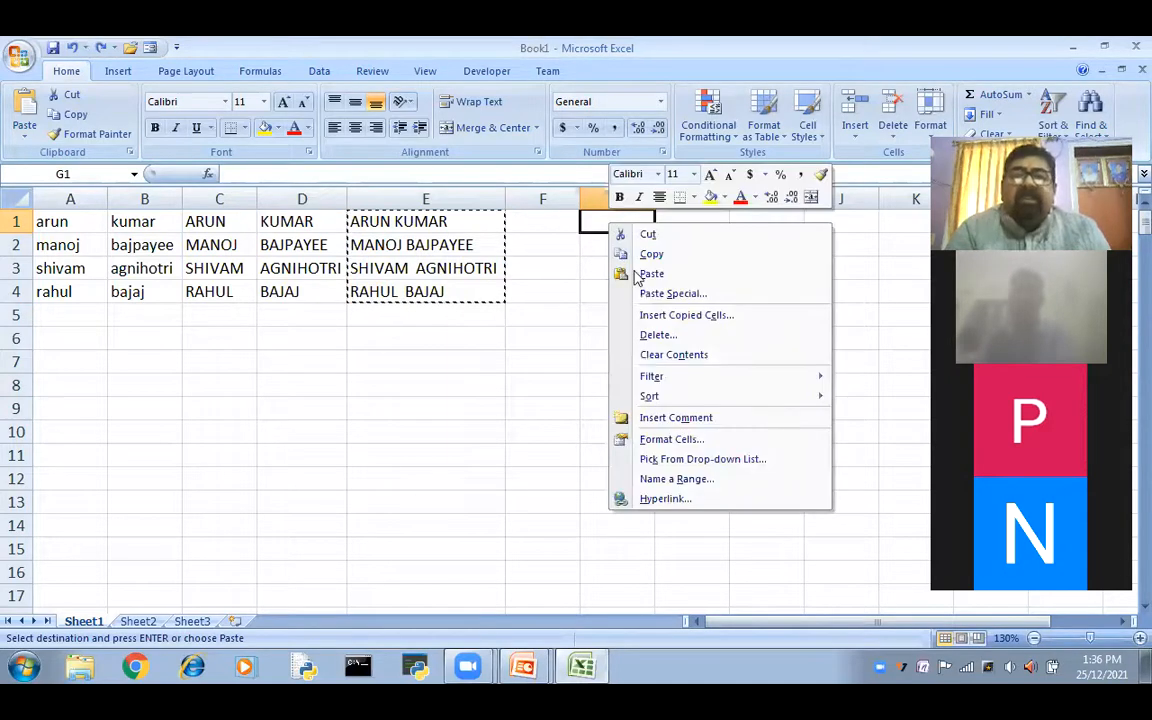
{"action": "left_click", "coordinate": [640, 274]}
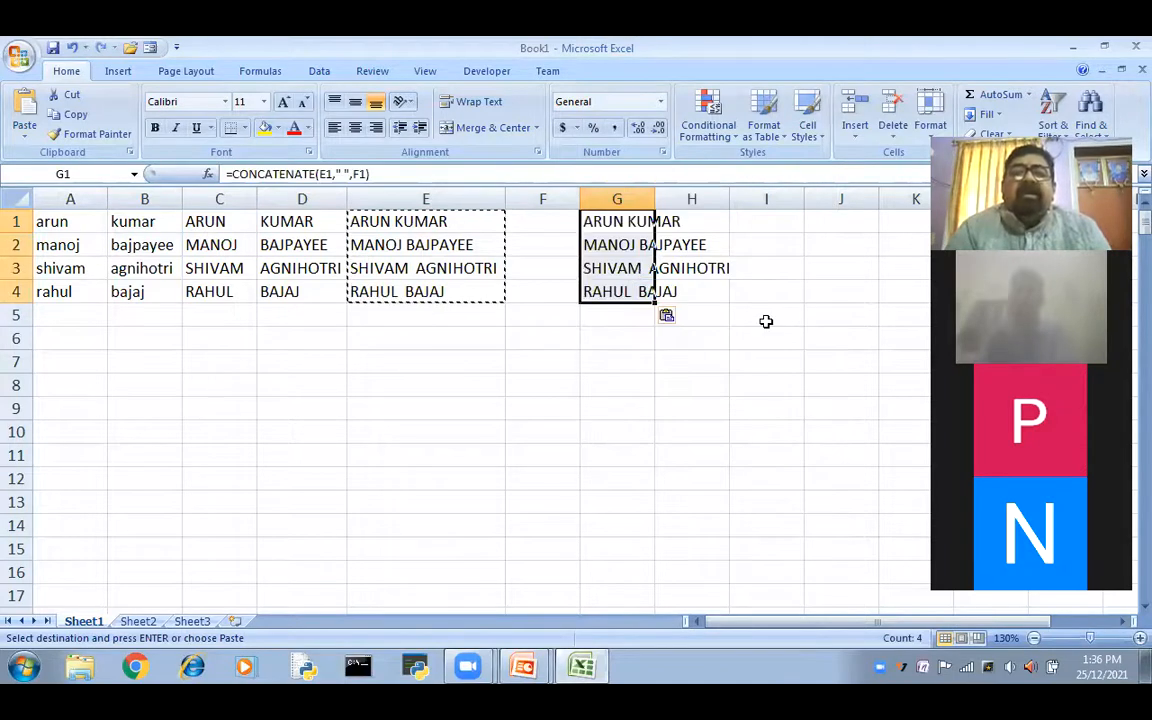
{"action": "left_click", "coordinate": [632, 222]}
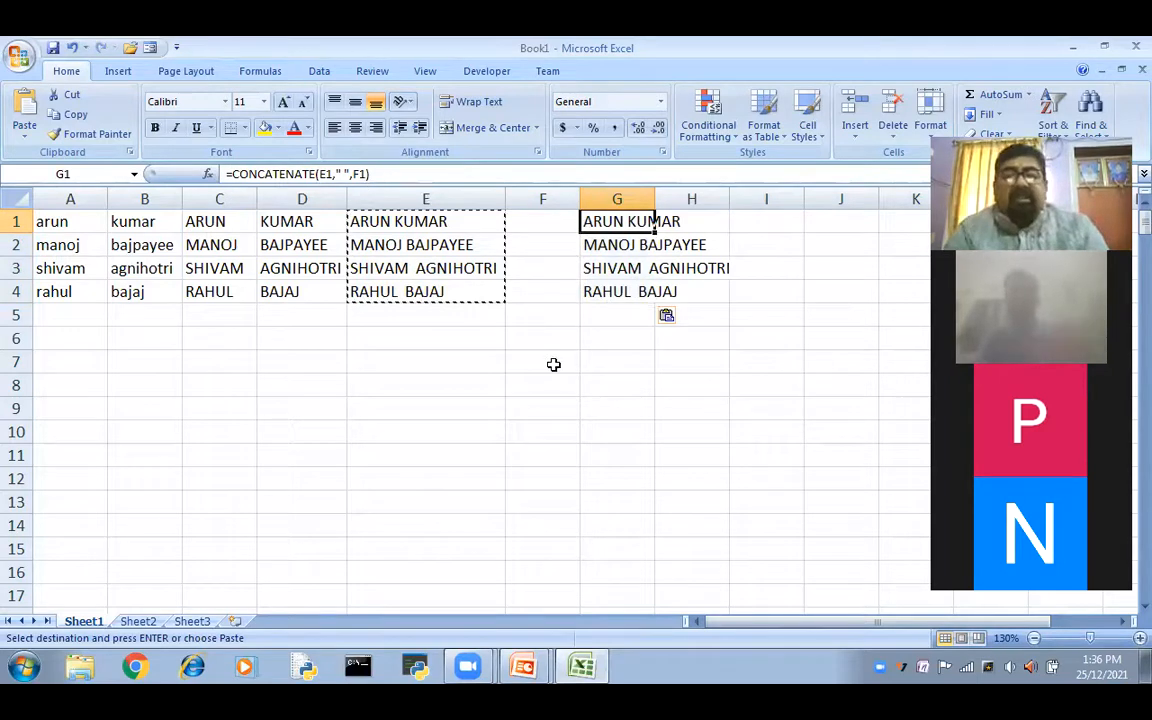
{"action": "key", "text": "ctrl+z"}
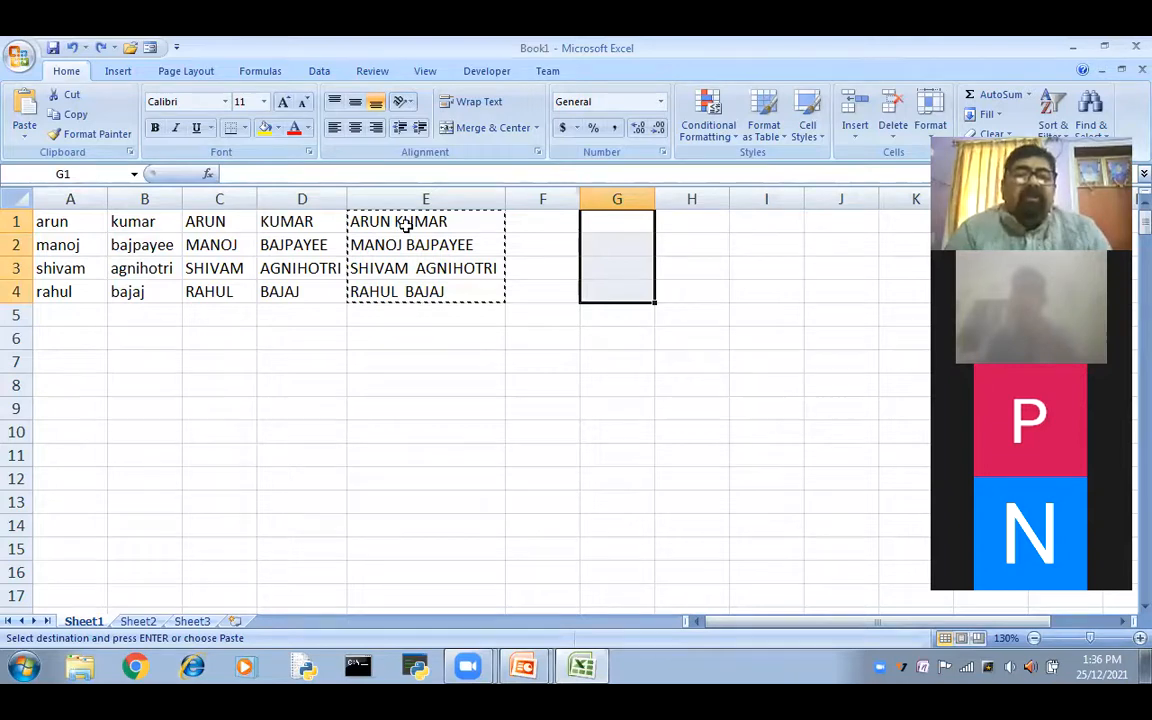
Paste the copied full names from E1:E4 at G1 with Paste Special as Values, and check the content of G1
{"action": "key", "text": "Left"}
{"action": "key", "text": "Left"}
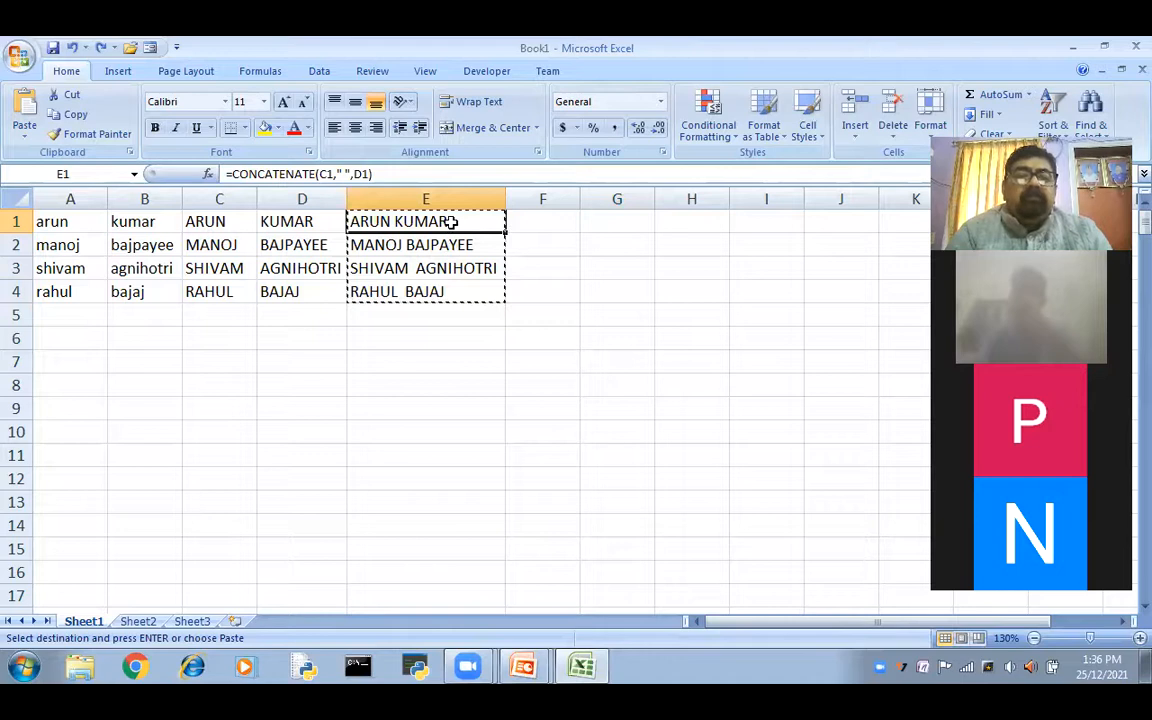
{"action": "key", "text": "shift+Down"}
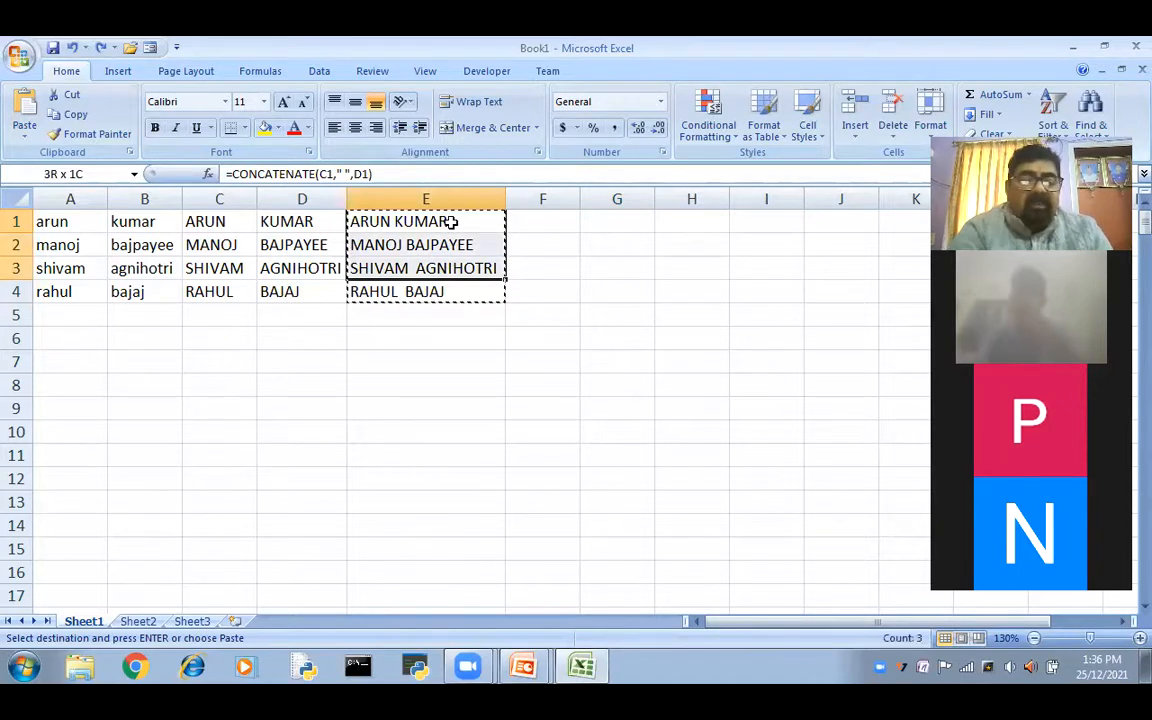
{"action": "key", "text": "shift+Down"}
{"action": "key", "text": "shift+Down"}
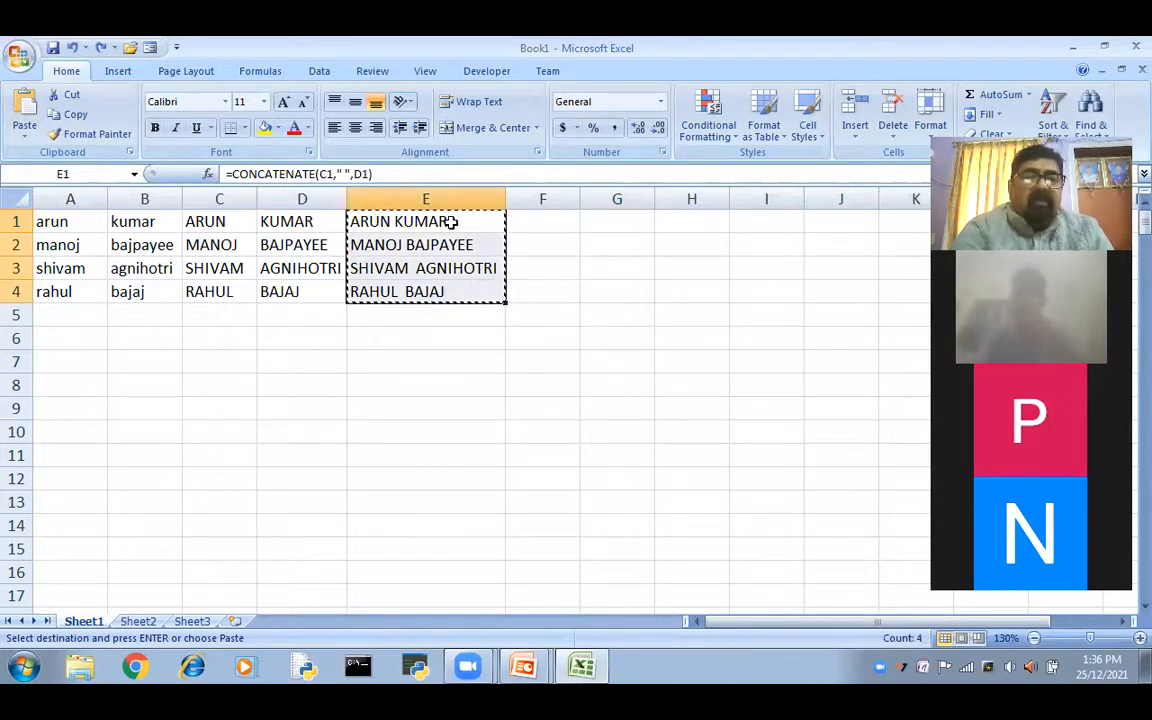
{"action": "left_click", "coordinate": [603, 226]}
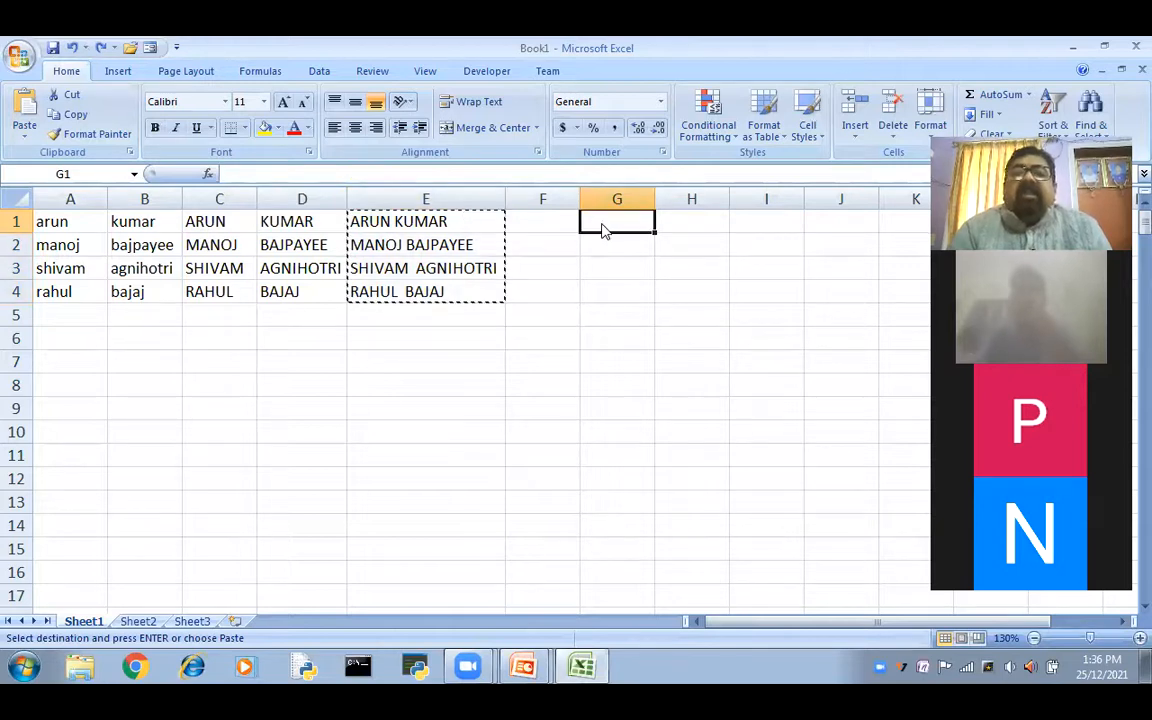
{"action": "right_click", "coordinate": [603, 228]}
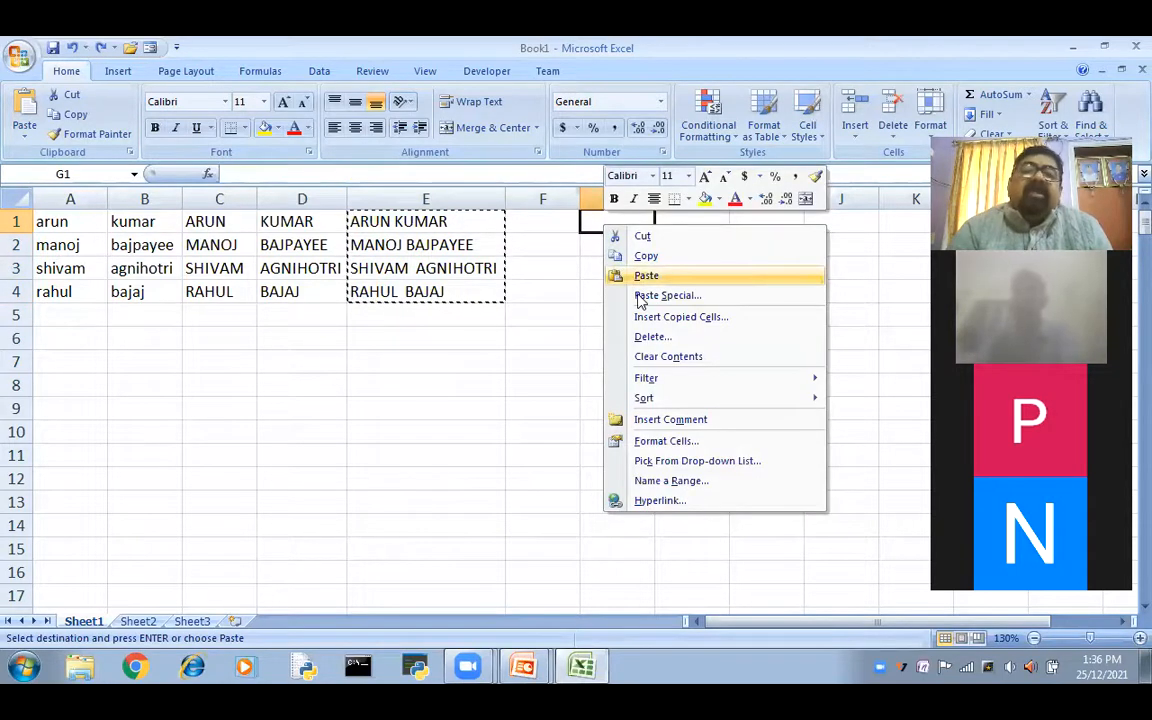
{"action": "left_click", "coordinate": [668, 296]}
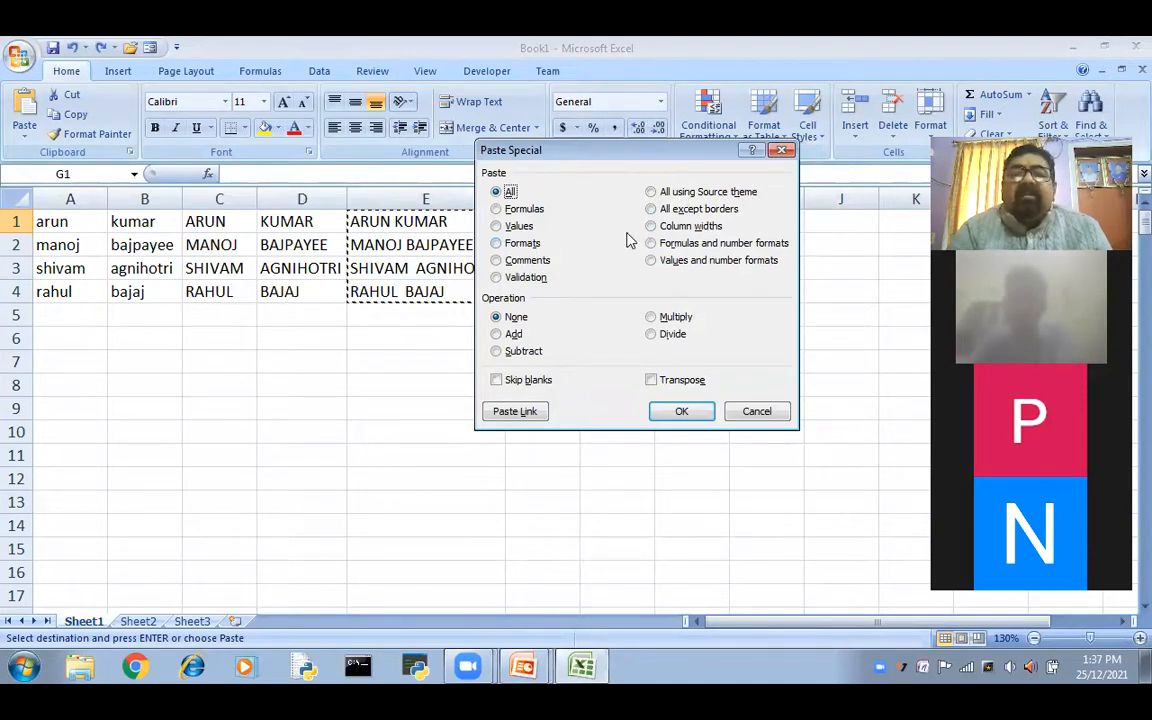
{"action": "left_click", "coordinate": [497, 226]}
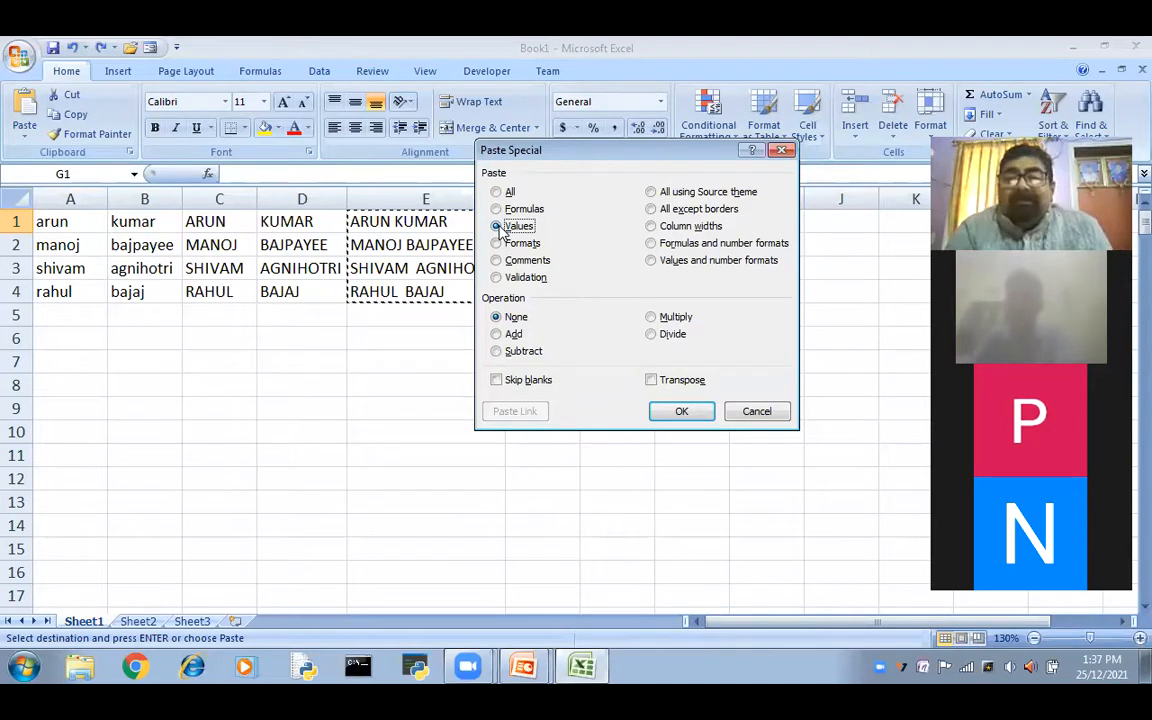
{"action": "left_click", "coordinate": [692, 414]}
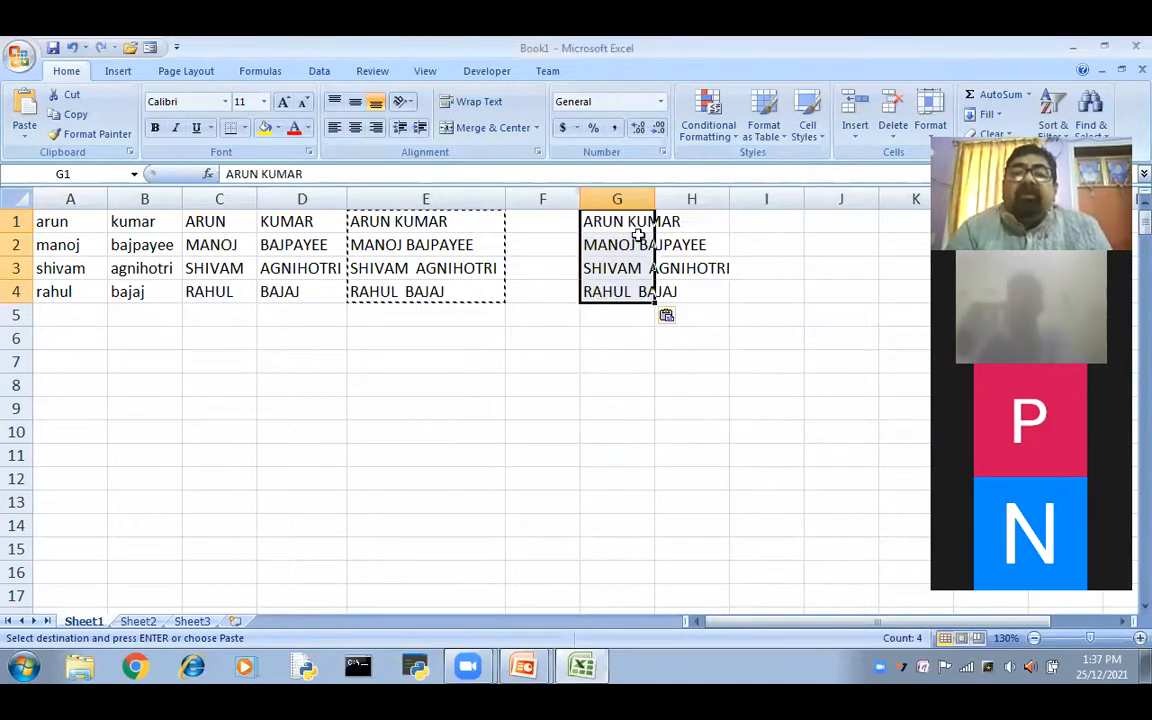
{"action": "left_click", "coordinate": [692, 431]}
{"action": "left_click", "coordinate": [634, 221]}
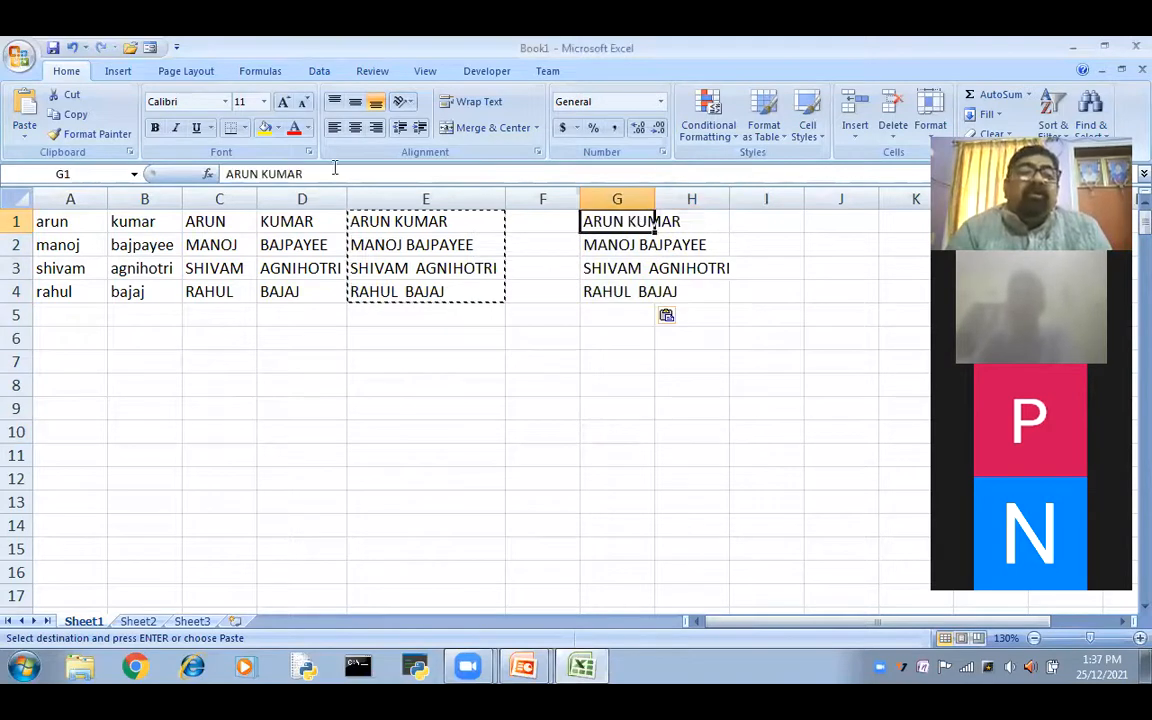
{"action": "left_click", "coordinate": [612, 406]}
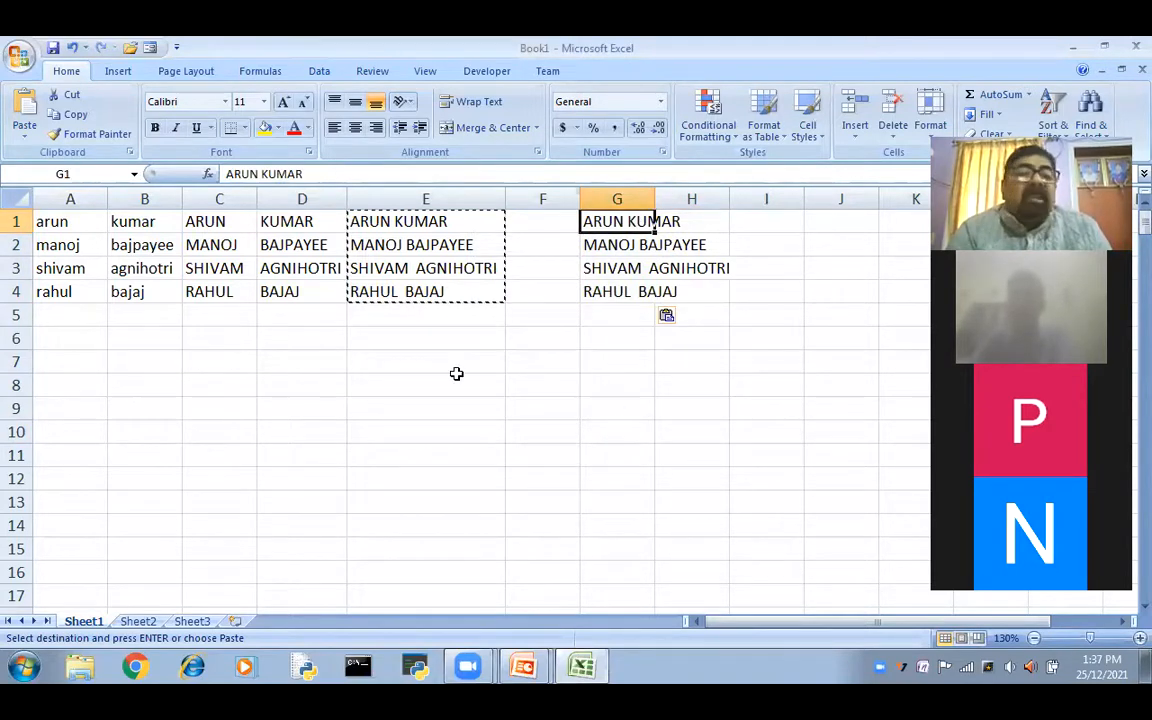
Delete columns A through E, keeping only the pasted full names, and autofit column B to them
{"action": "left_click", "coordinate": [70, 198]}
{"action": "left_click_drag", "start_coordinate": [70, 198], "coordinate": [425, 198]}
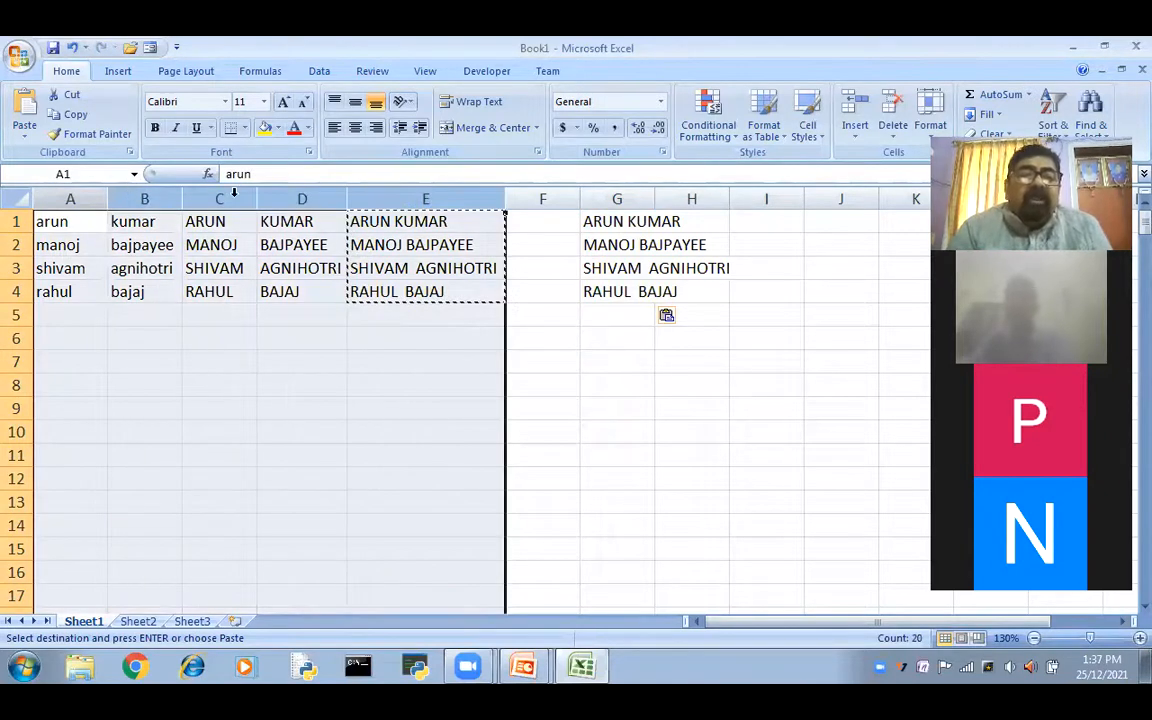
{"action": "right_click", "coordinate": [304, 257]}
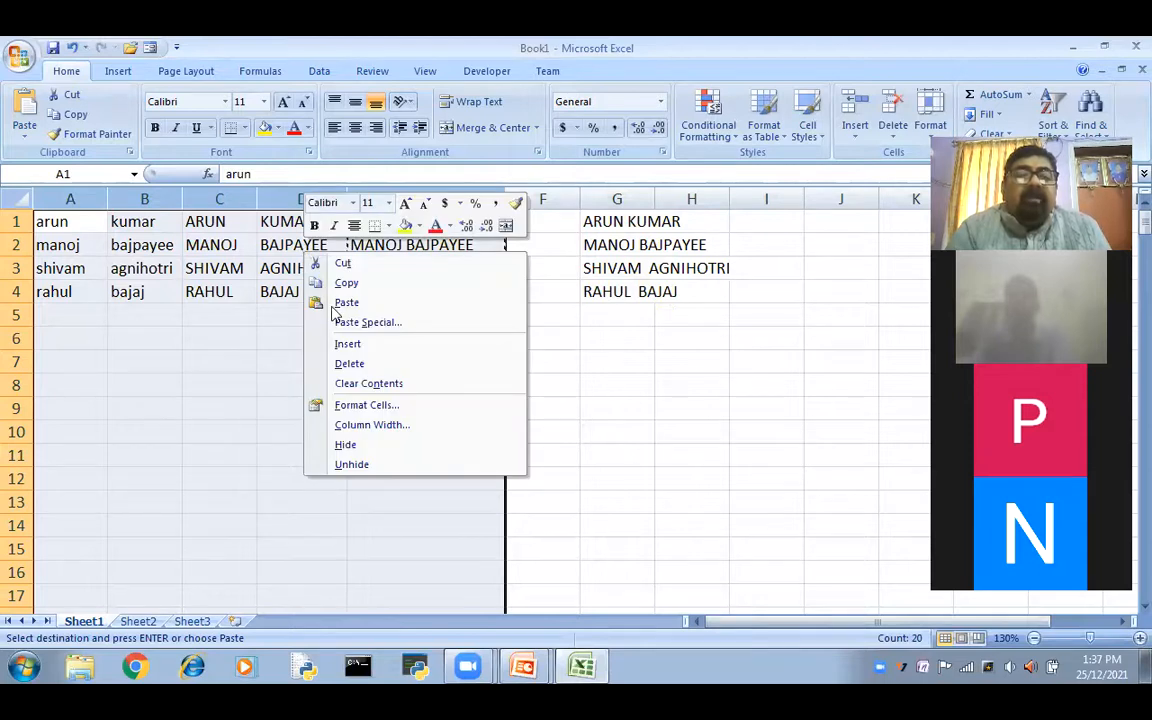
{"action": "left_click", "coordinate": [347, 364]}
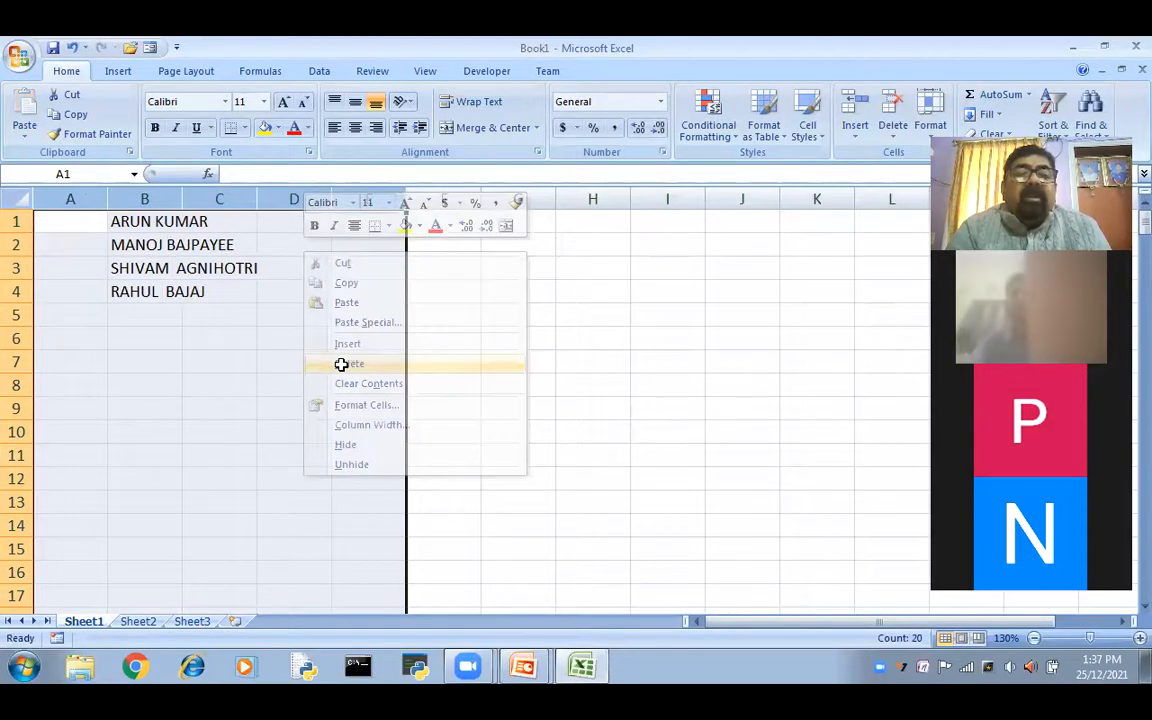
{"action": "left_click", "coordinate": [510, 385]}
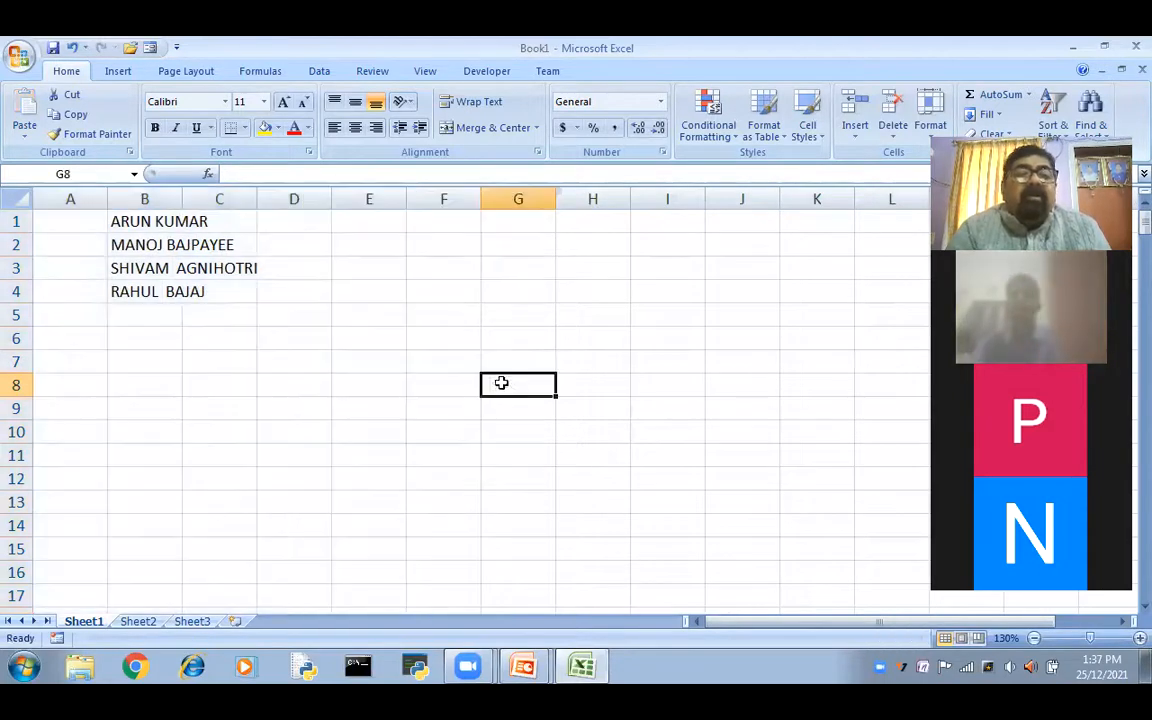
{"action": "double_click", "coordinate": [183, 197]}
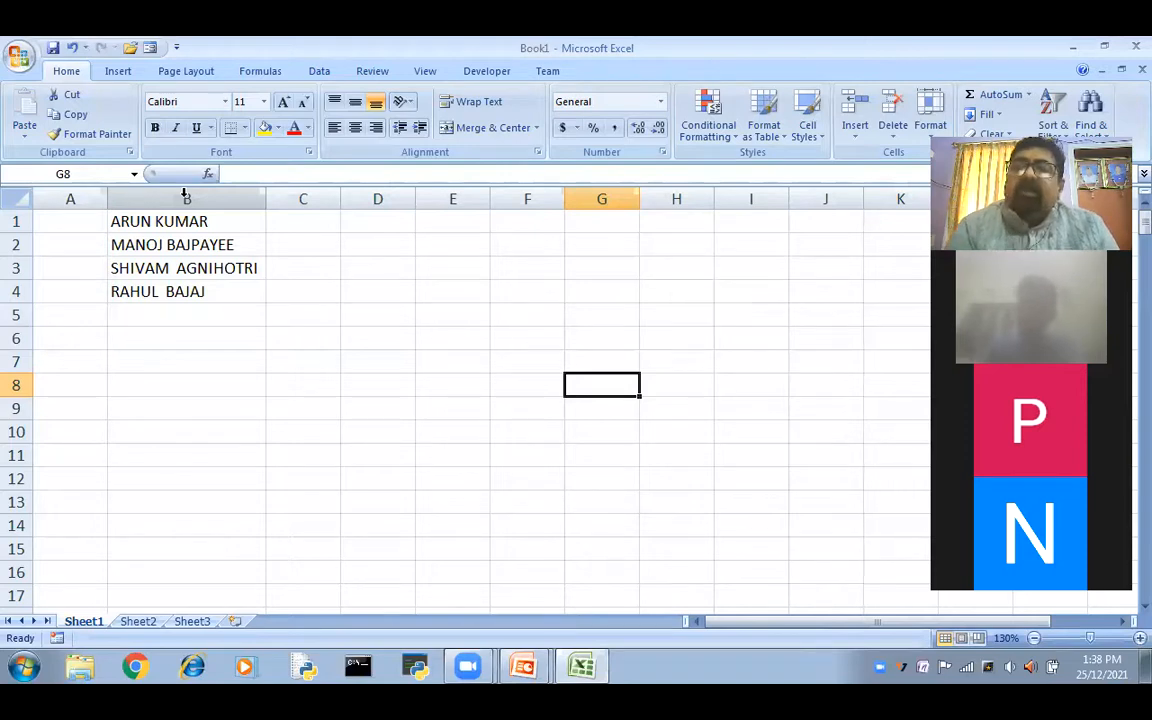
{"action": "left_click", "coordinate": [185, 196]}
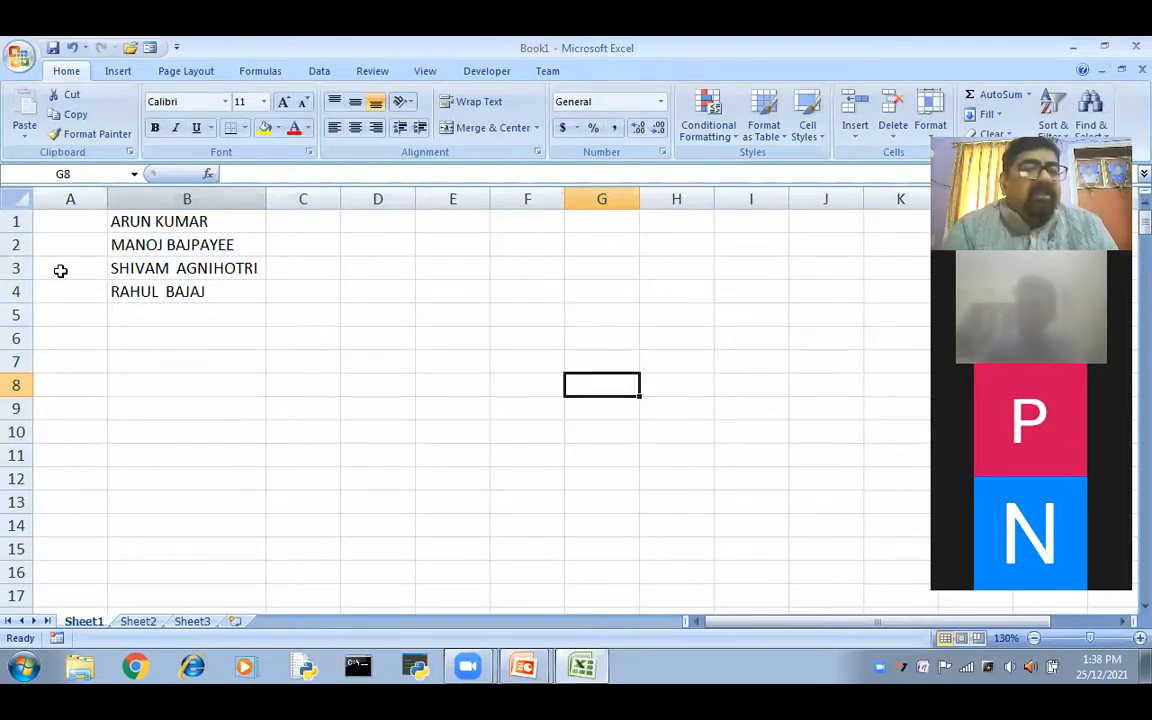
Enter the titles Mr., Mr. and Dr. in cells A1 to A3, beside the first three names
{"action": "left_click", "coordinate": [63, 221]}
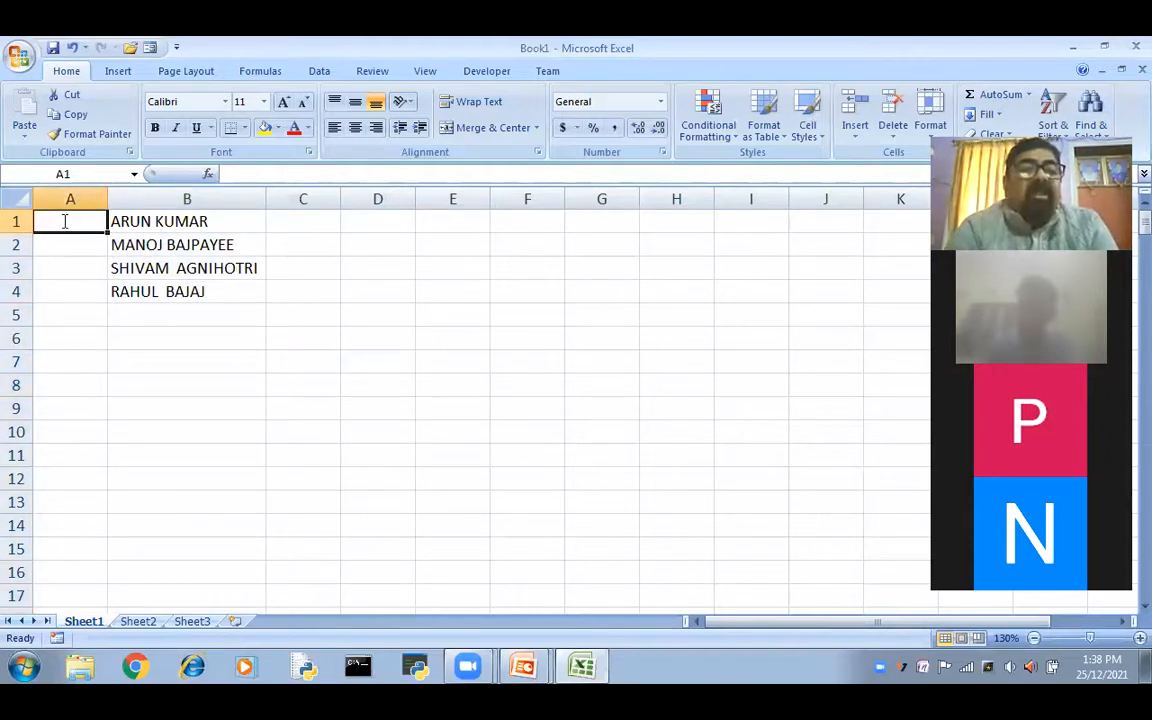
{"action": "double_click", "coordinate": [65, 221]}
{"action": "type", "text": "M"}
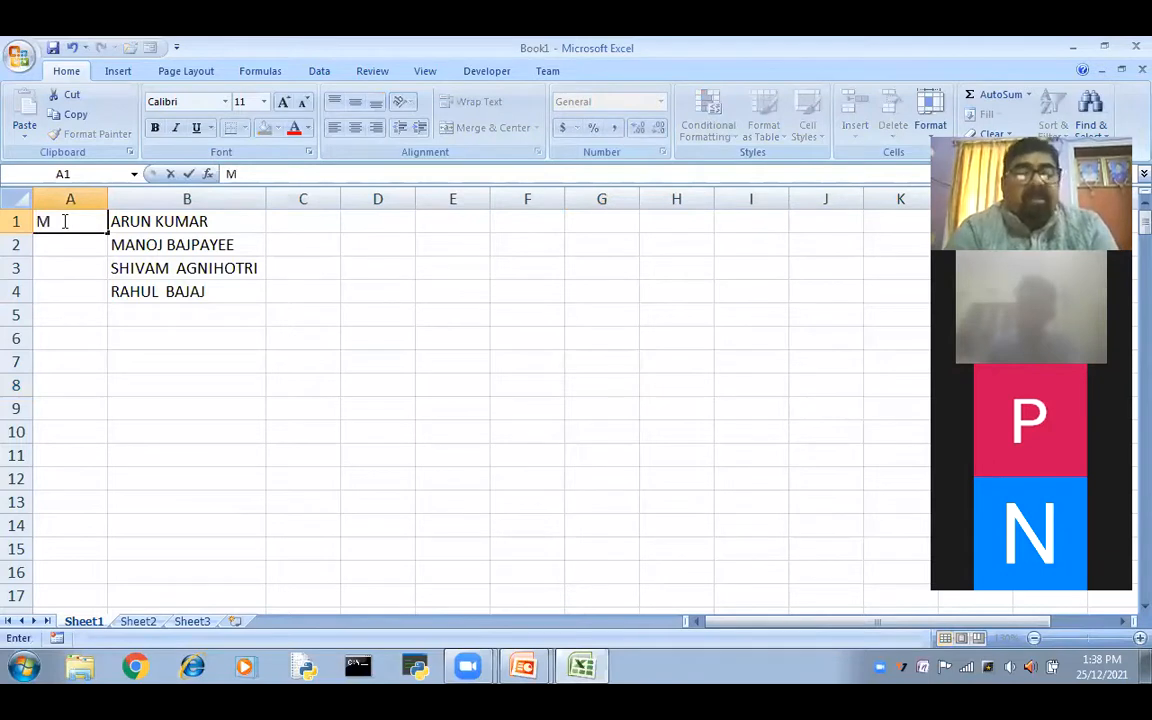
{"action": "type", "text": "r."}
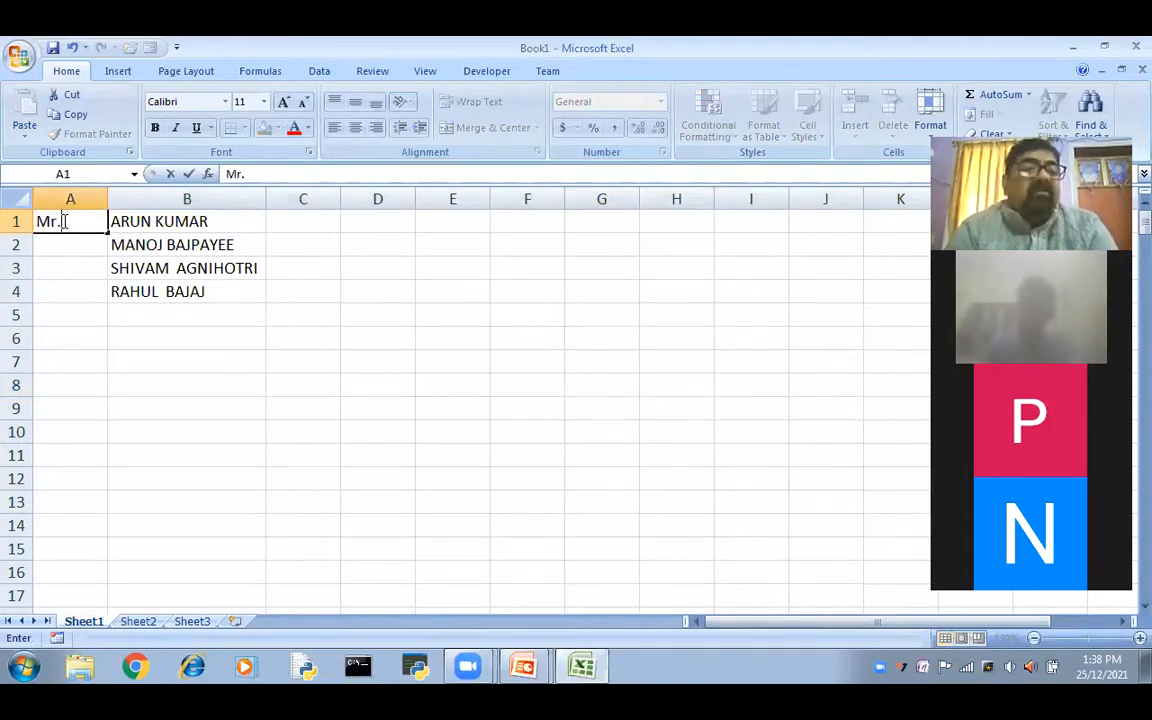
{"action": "key", "text": "Return"}
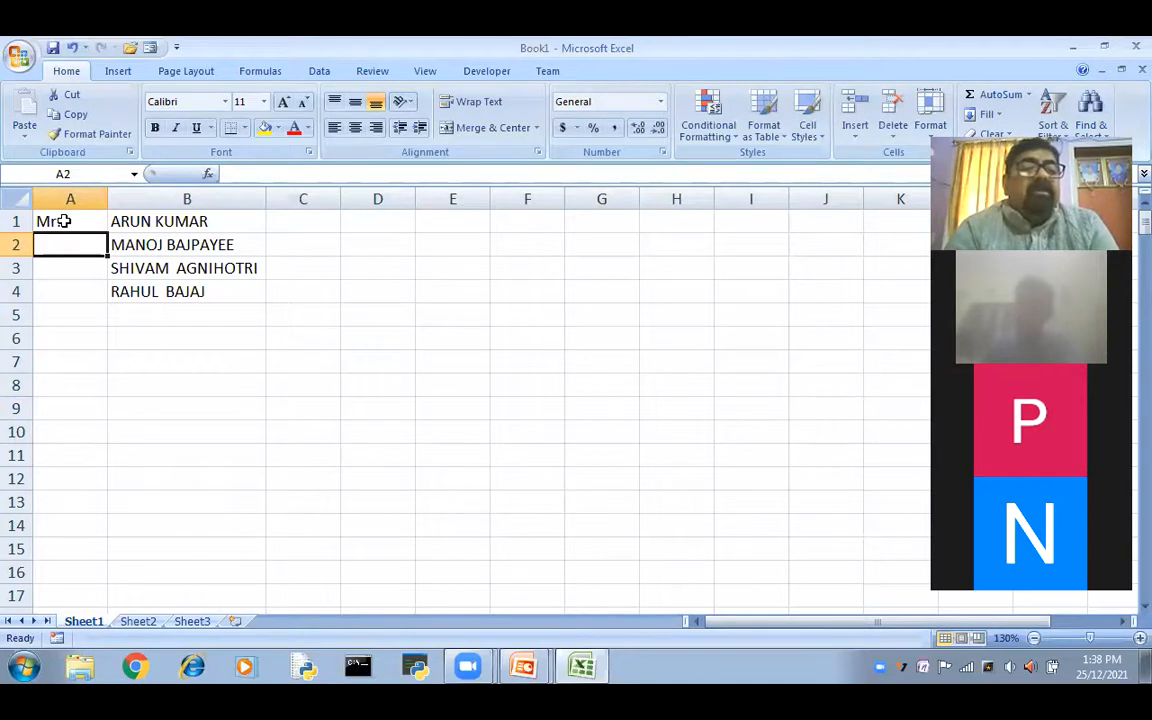
{"action": "type", "text": "Mr."}
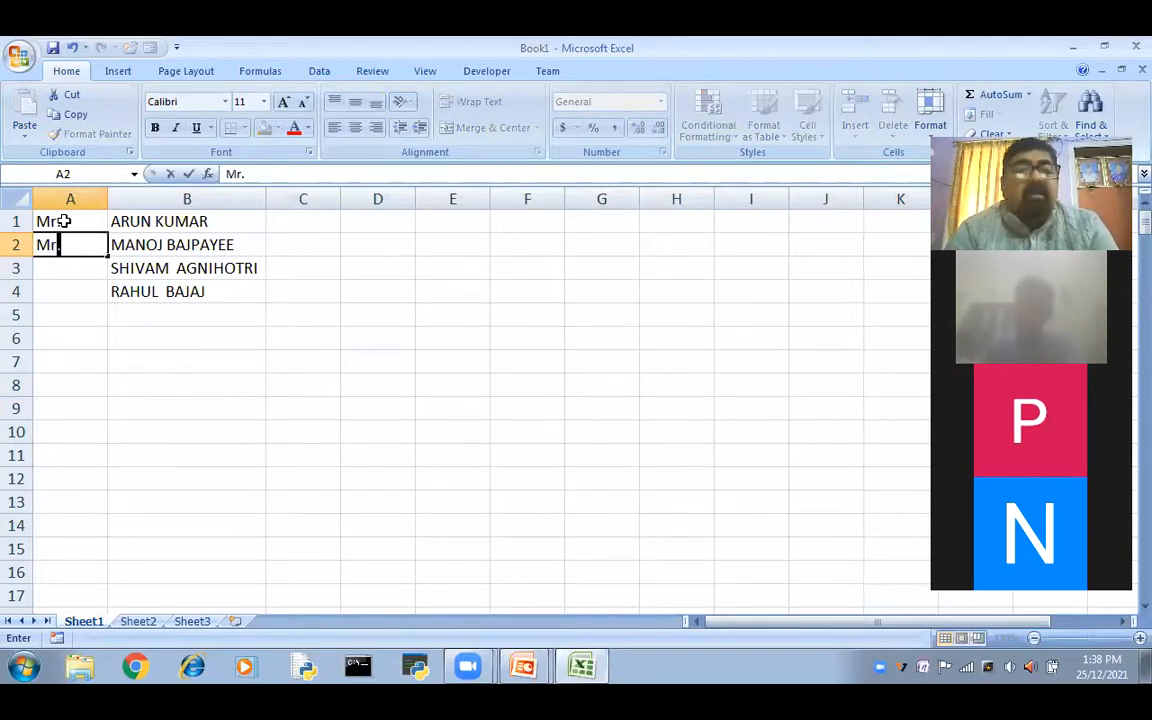
{"action": "key", "text": "Return"}
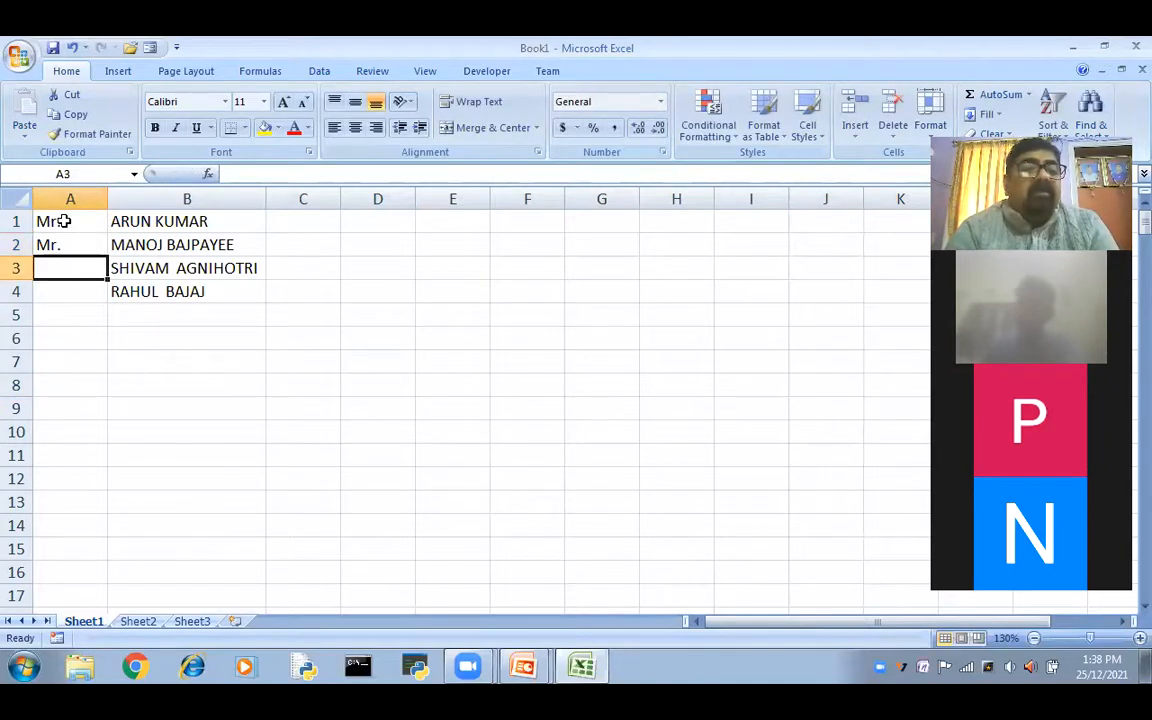
{"action": "type", "text": "Dr."}
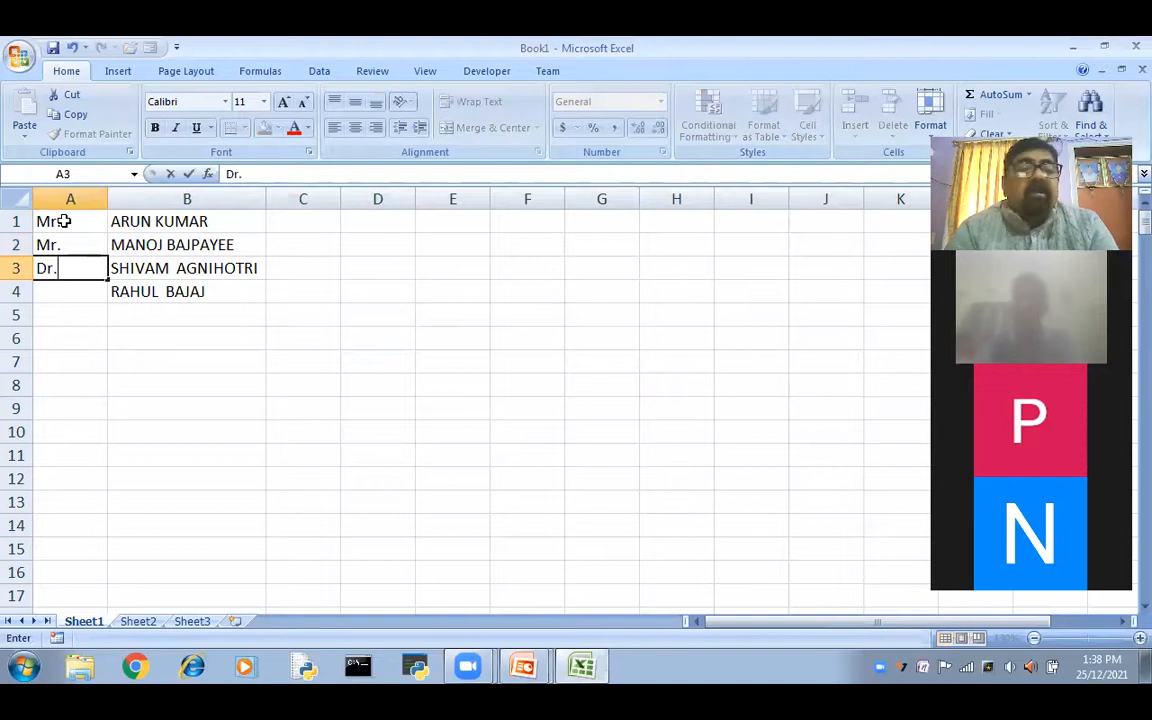
{"action": "key", "text": "Return"}
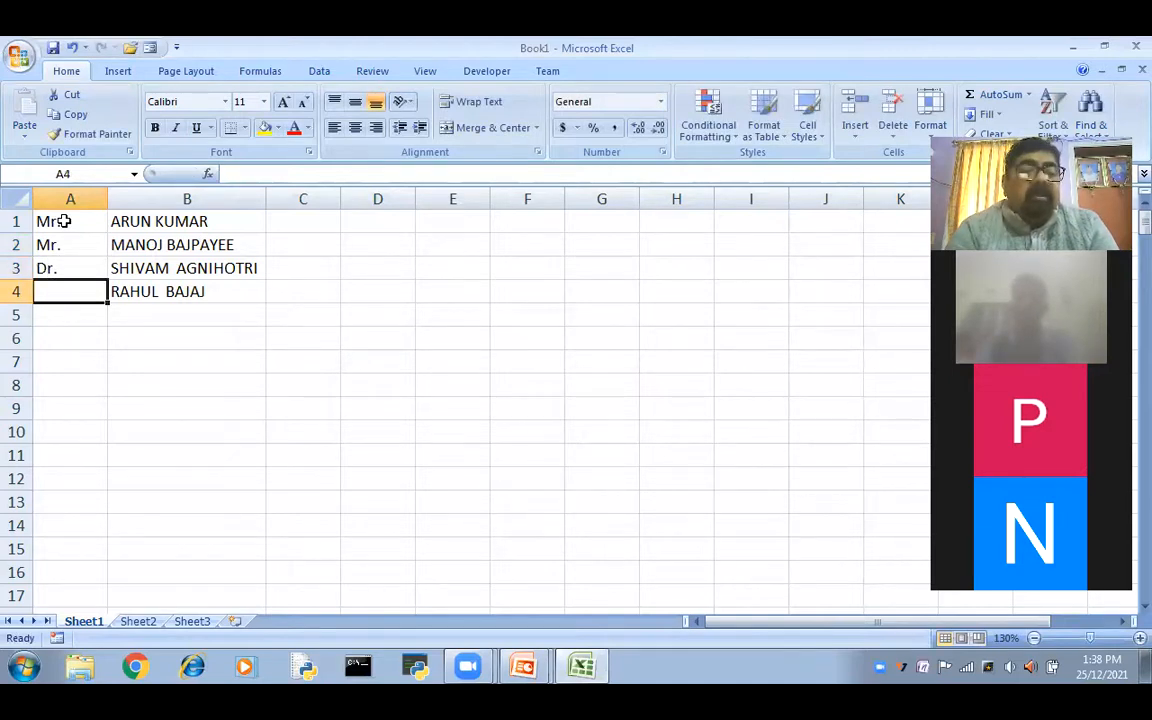
Enter the title Er. in A4, keeping Dr. in A3
{"action": "key", "text": "Up"}
{"action": "type", "text": "e"}
{"action": "key", "text": "BackSpace"}
{"action": "key", "text": "ctrl+z"}
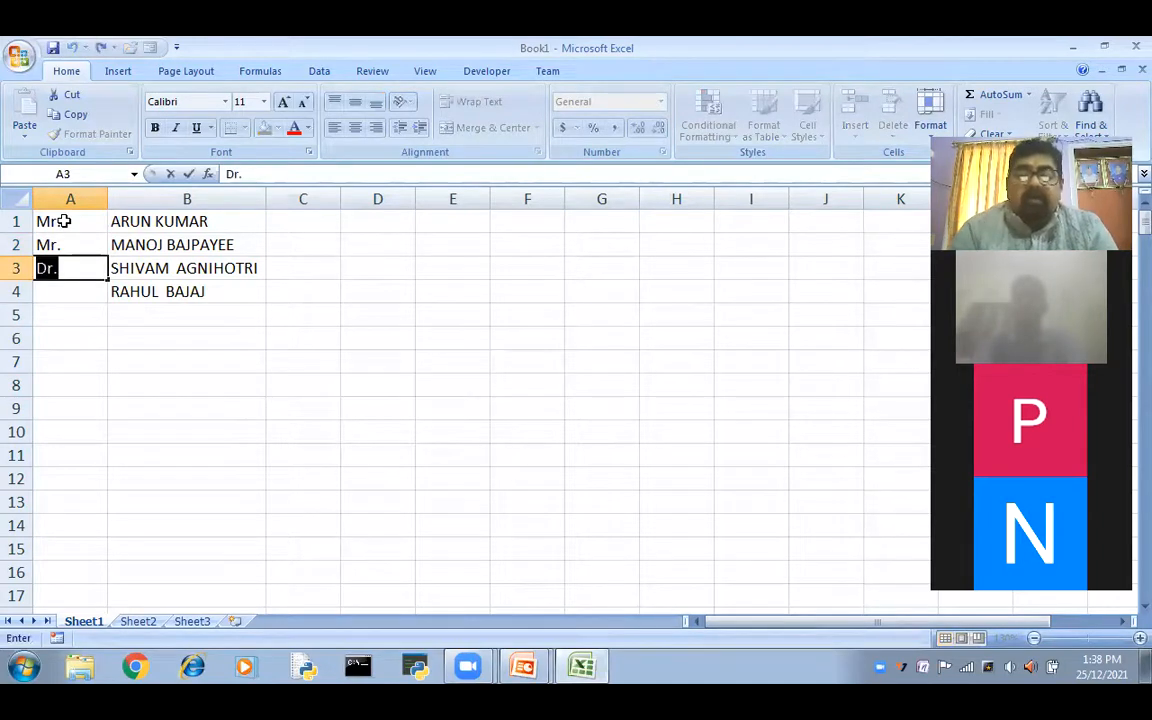
{"action": "key", "text": "Return"}
{"action": "type", "text": "E"}
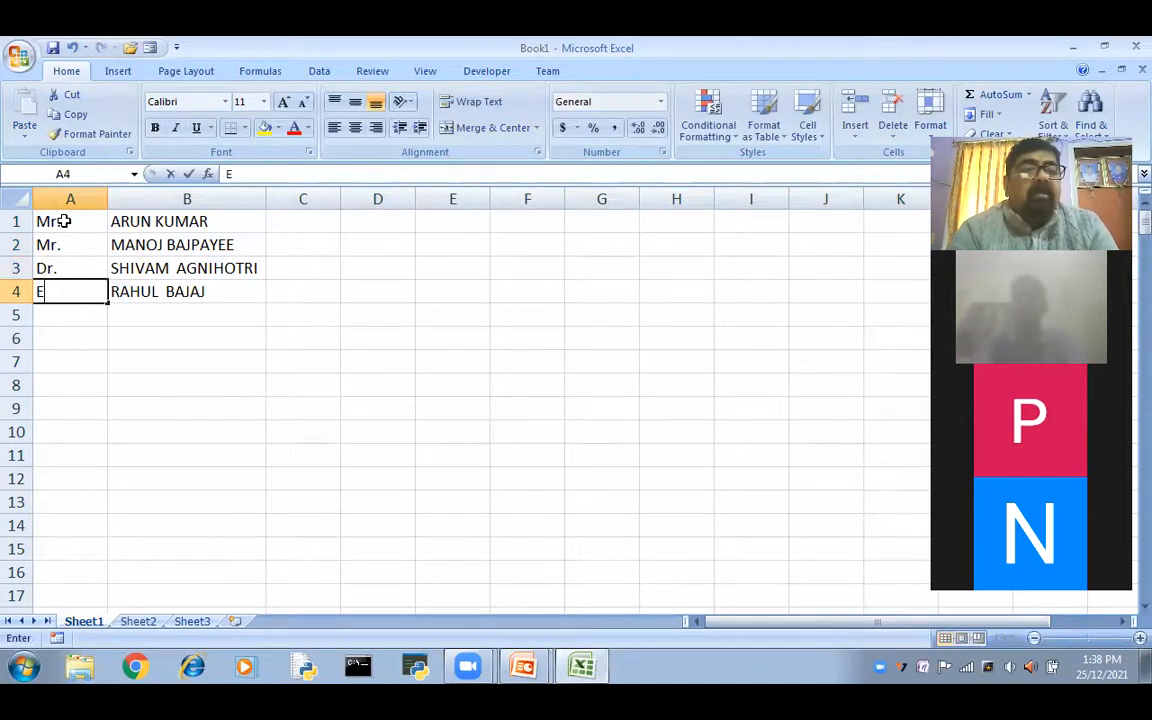
{"action": "type", "text": "r."}
{"action": "left_click", "coordinate": [176, 434]}
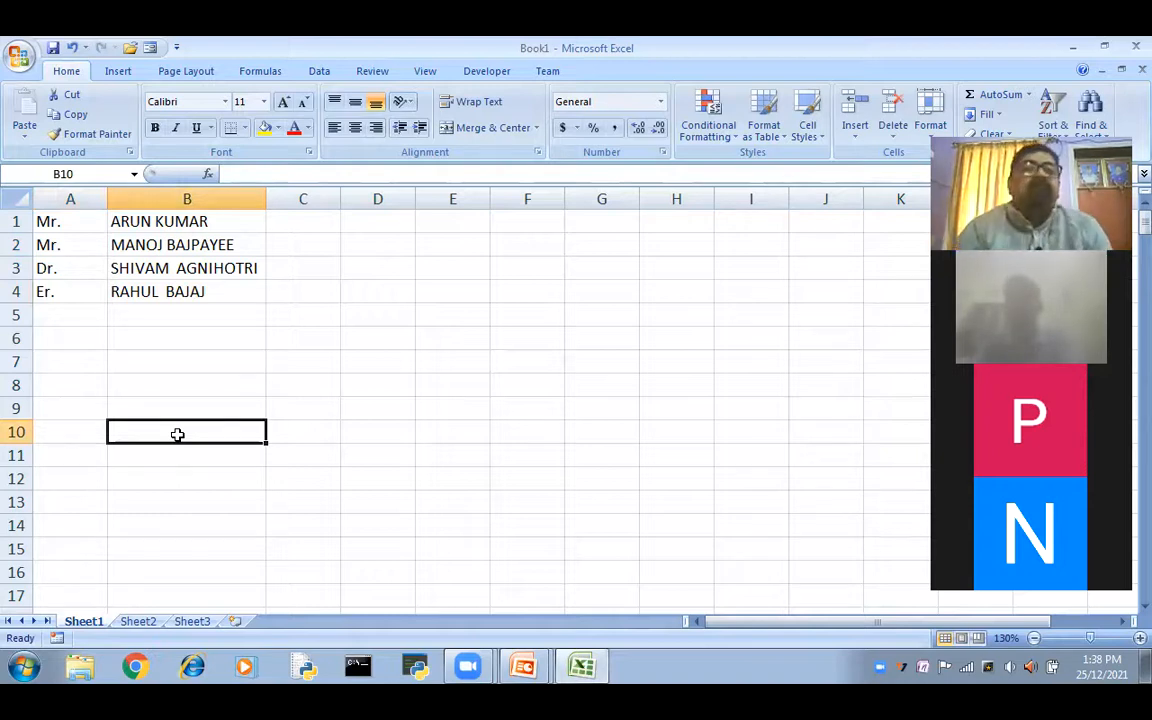
Enter =CONCATENATE(A1," ",B1) in C1 to join the title and the full name with a space
{"action": "left_click", "coordinate": [300, 224]}
{"action": "type", "text": "="}
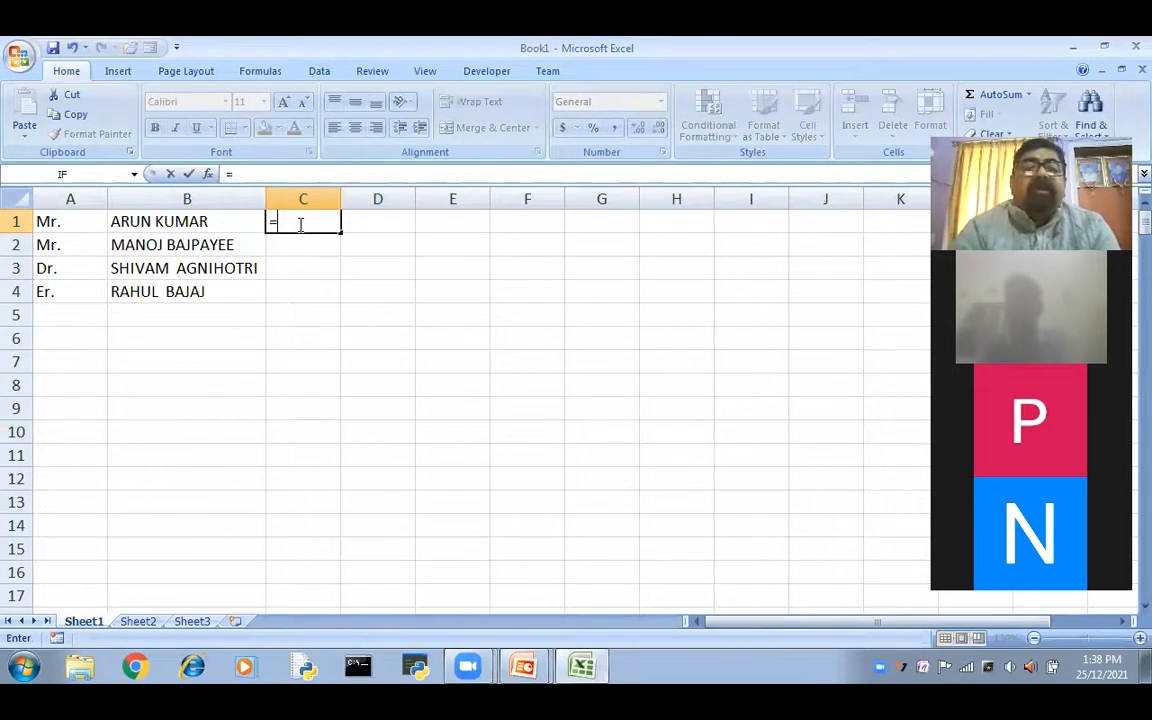
{"action": "type", "text": "con"}
{"action": "key", "text": "Tab"}
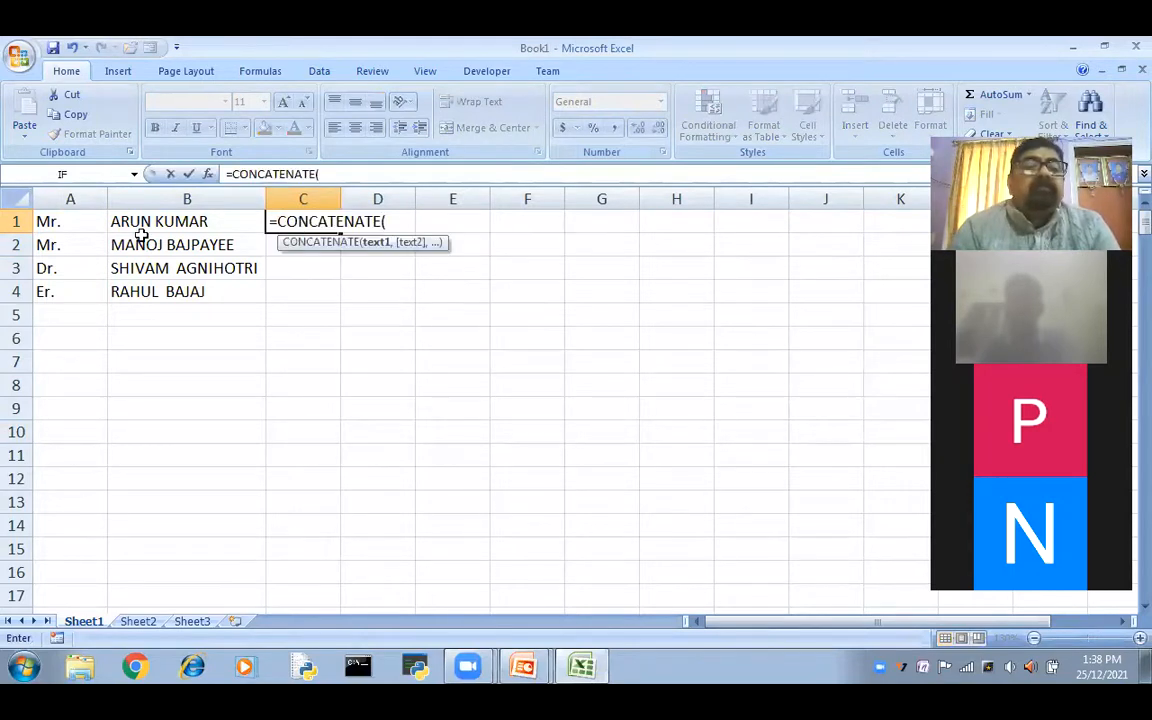
{"action": "left_click", "coordinate": [76, 224]}
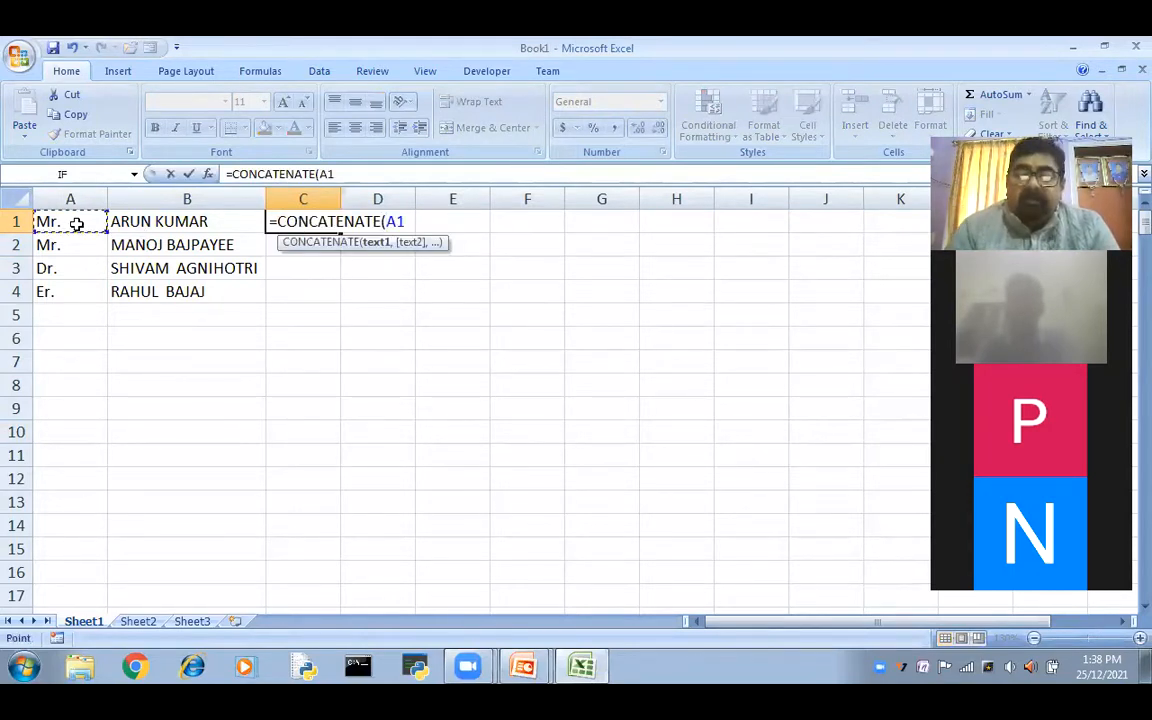
{"action": "type", "text": ",\" \","}
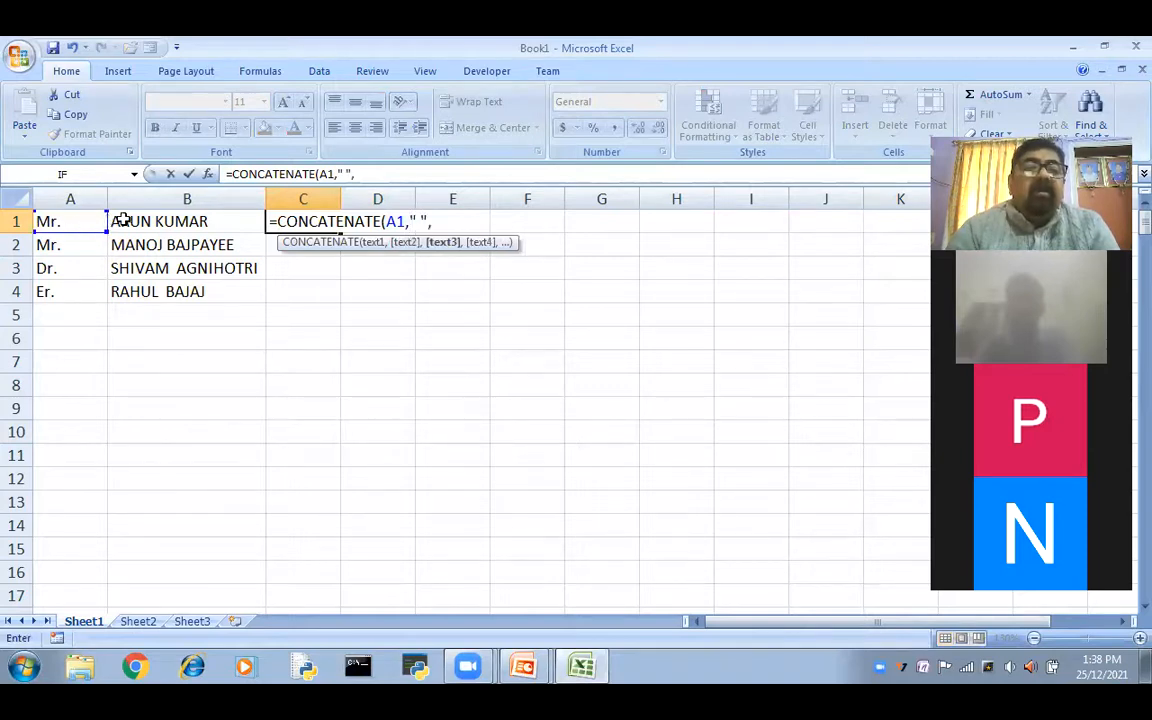
{"action": "left_click", "coordinate": [121, 219]}
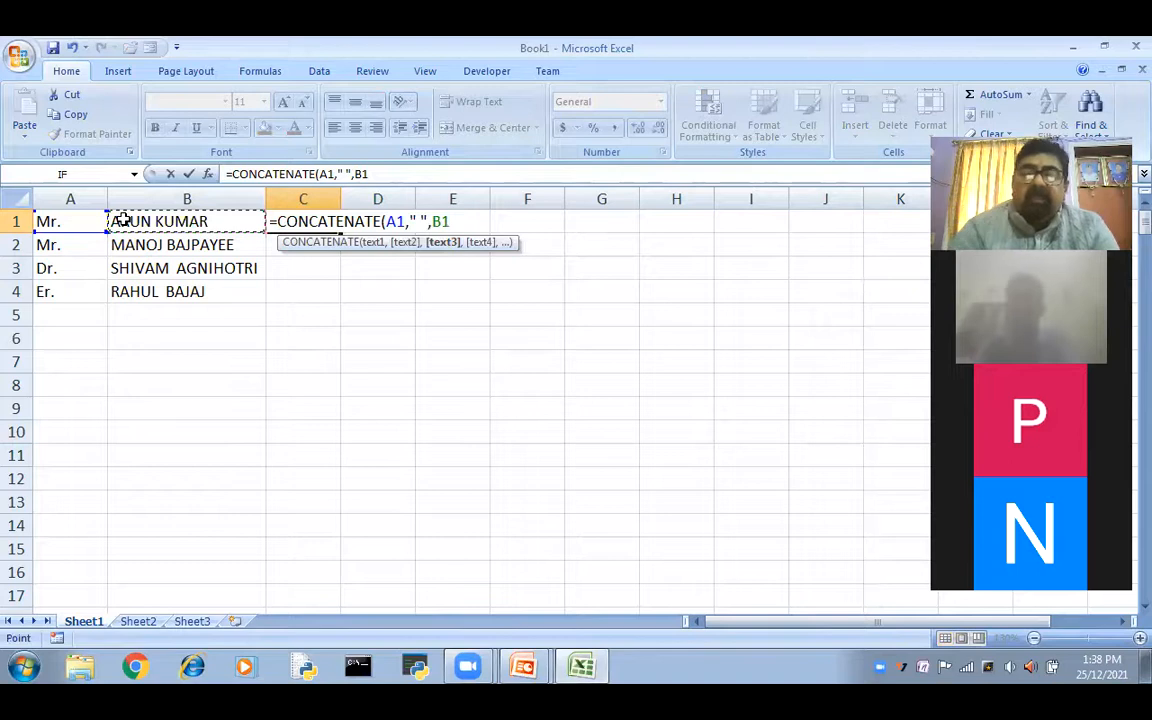
{"action": "type", "text": ")"}
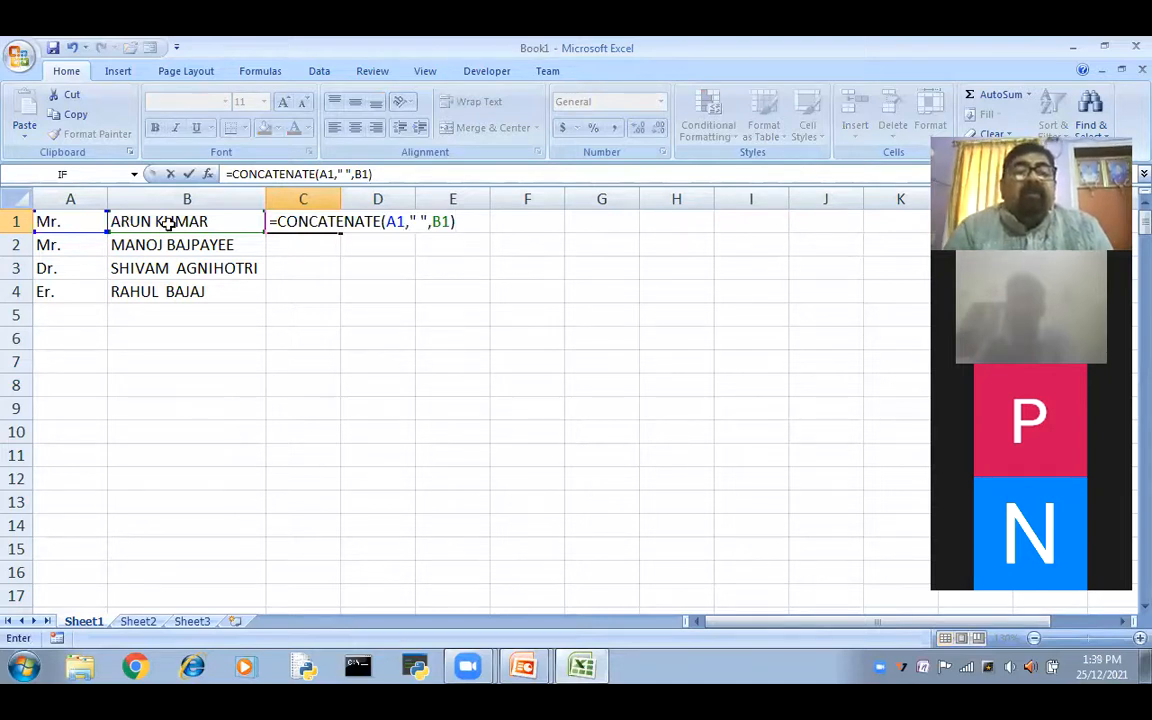
{"action": "key", "text": "Return"}
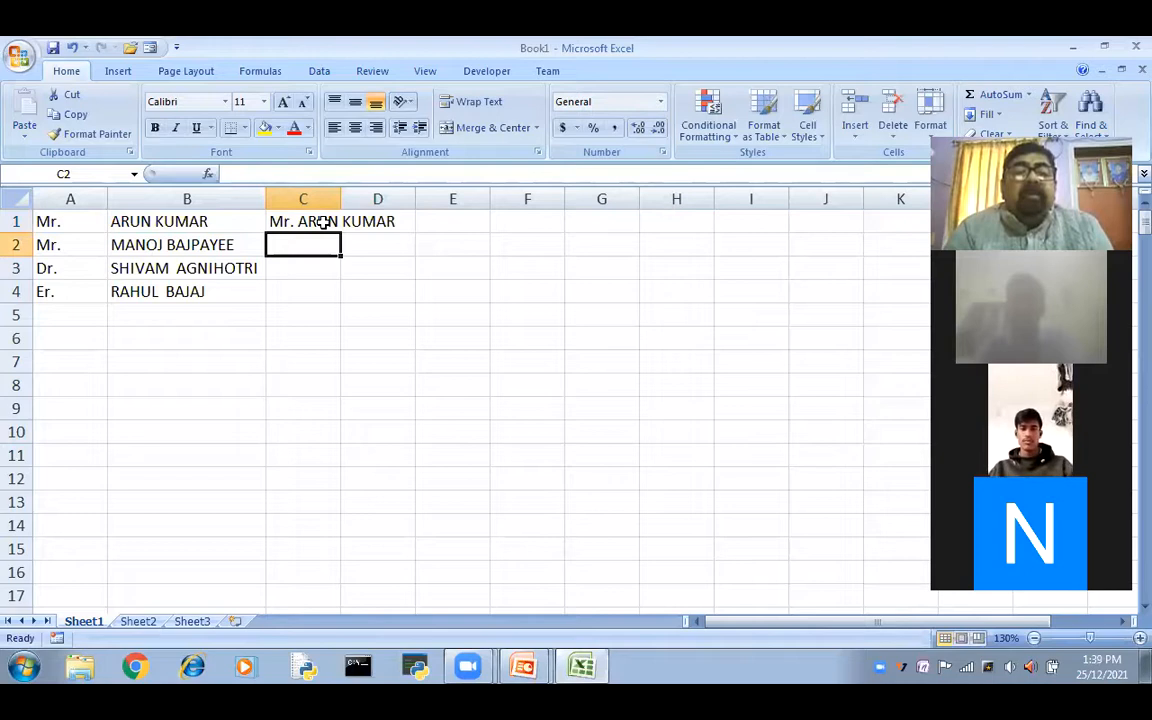
Fill the CONCATENATE formula from C1 down to C4 and widen column C to fit the joined names
{"action": "left_click", "coordinate": [323, 222]}
{"action": "left_click_drag", "start_coordinate": [341, 199], "coordinate": [404, 228]}
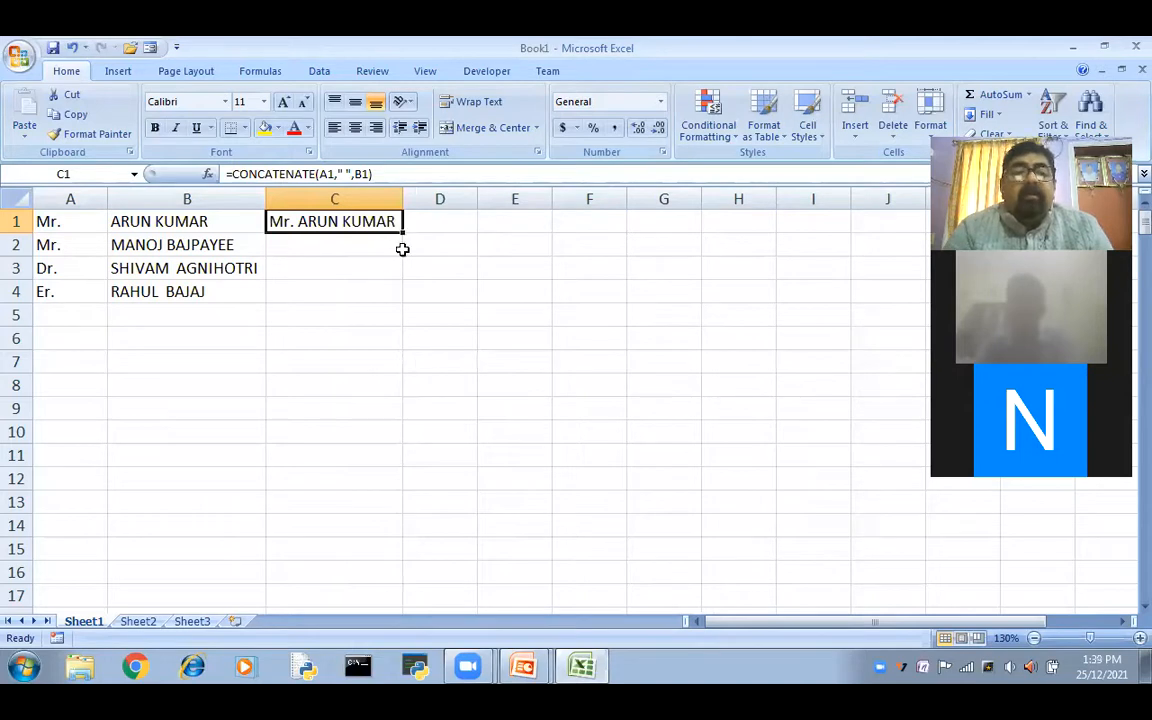
{"action": "left_click", "coordinate": [399, 285]}
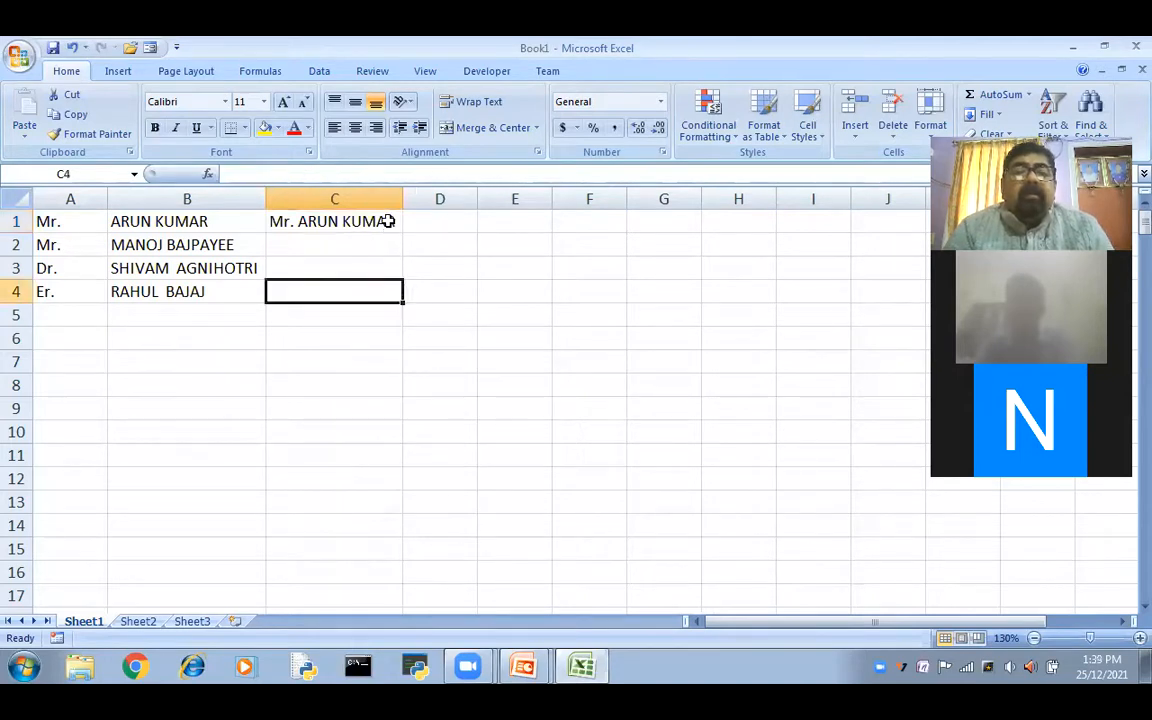
{"action": "left_click", "coordinate": [387, 223]}
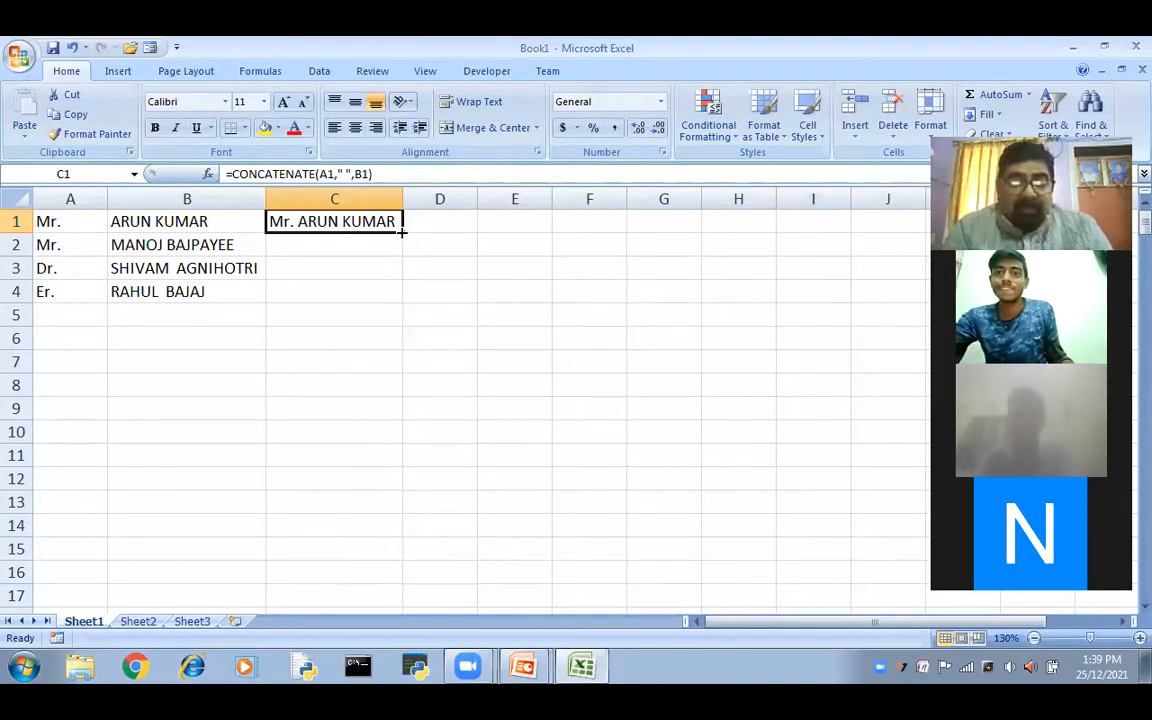
{"action": "double_click", "coordinate": [401, 232]}
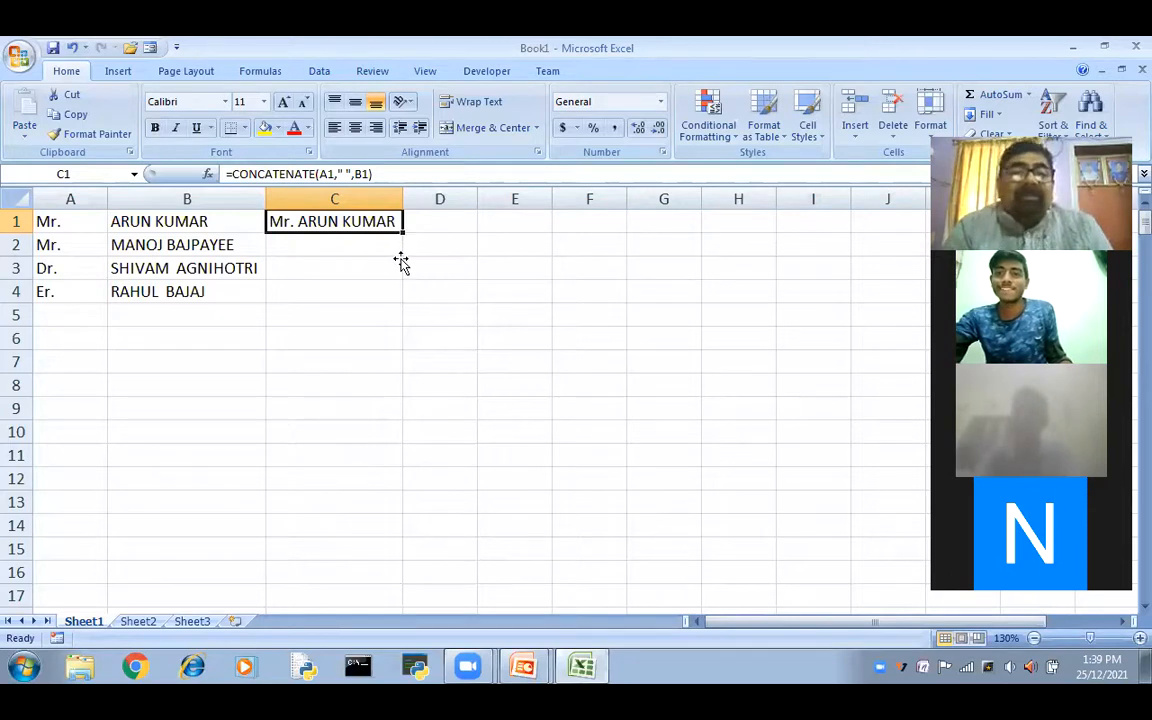
{"action": "left_click", "coordinate": [480, 340]}
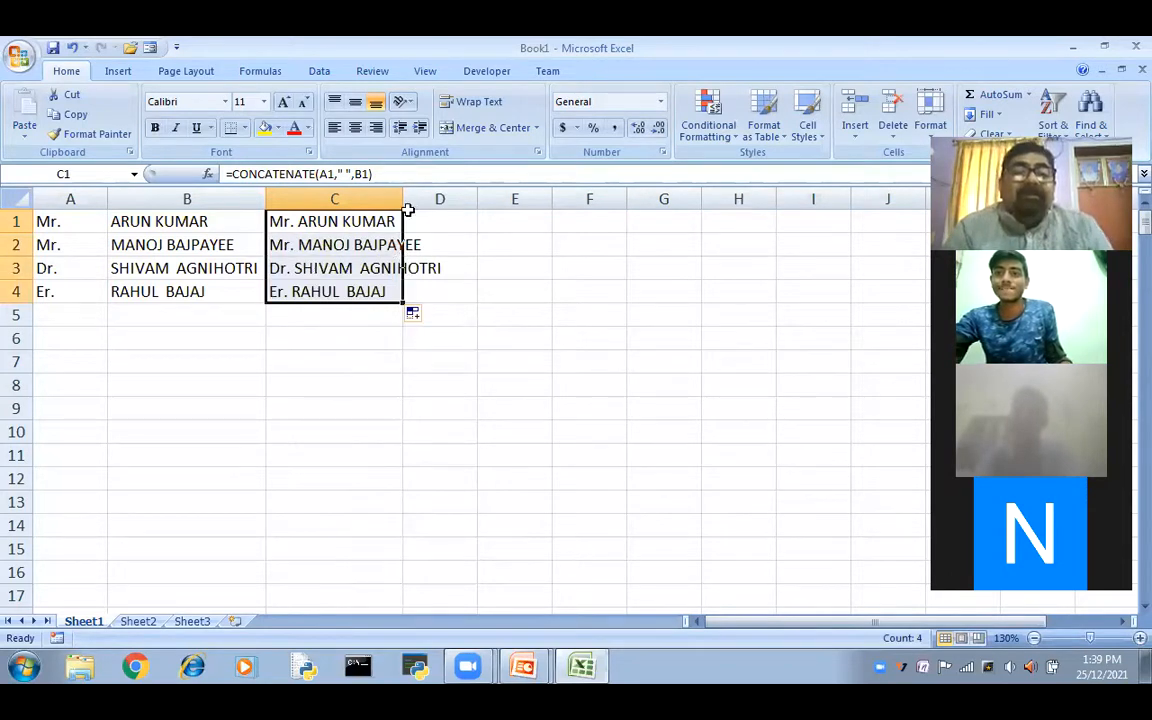
{"action": "double_click", "coordinate": [403, 190]}
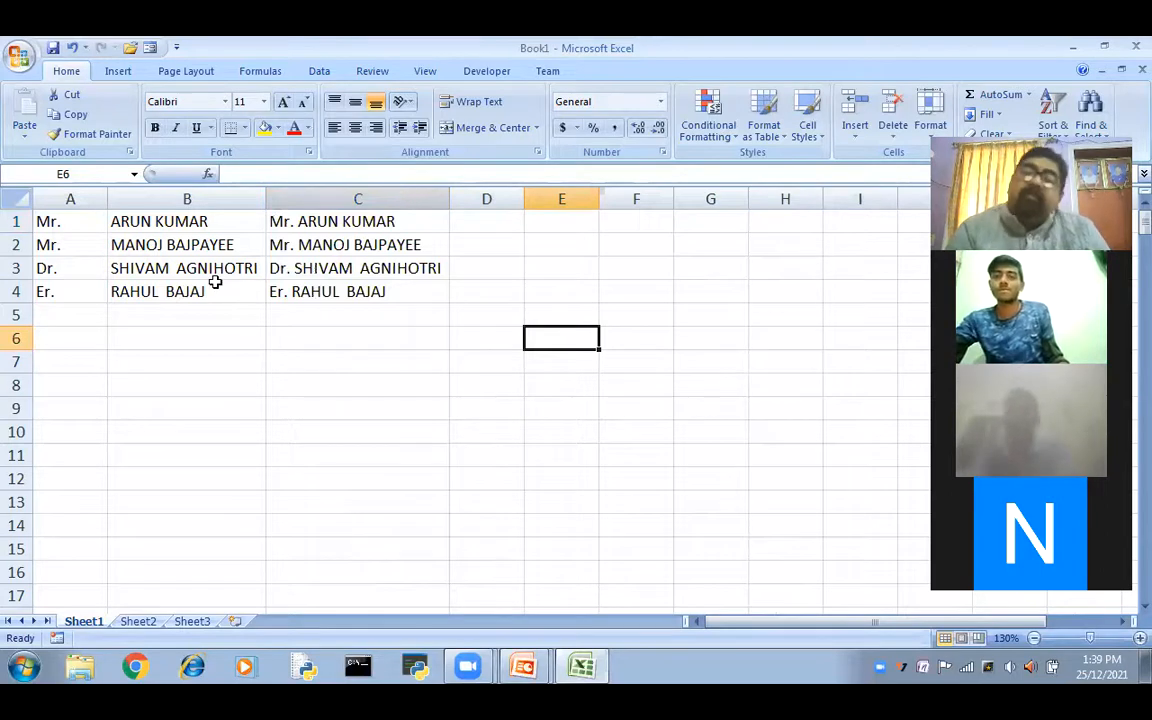
Inspect the CONCATENATE formula in C1 and leave the cell
{"action": "left_click", "coordinate": [303, 223]}
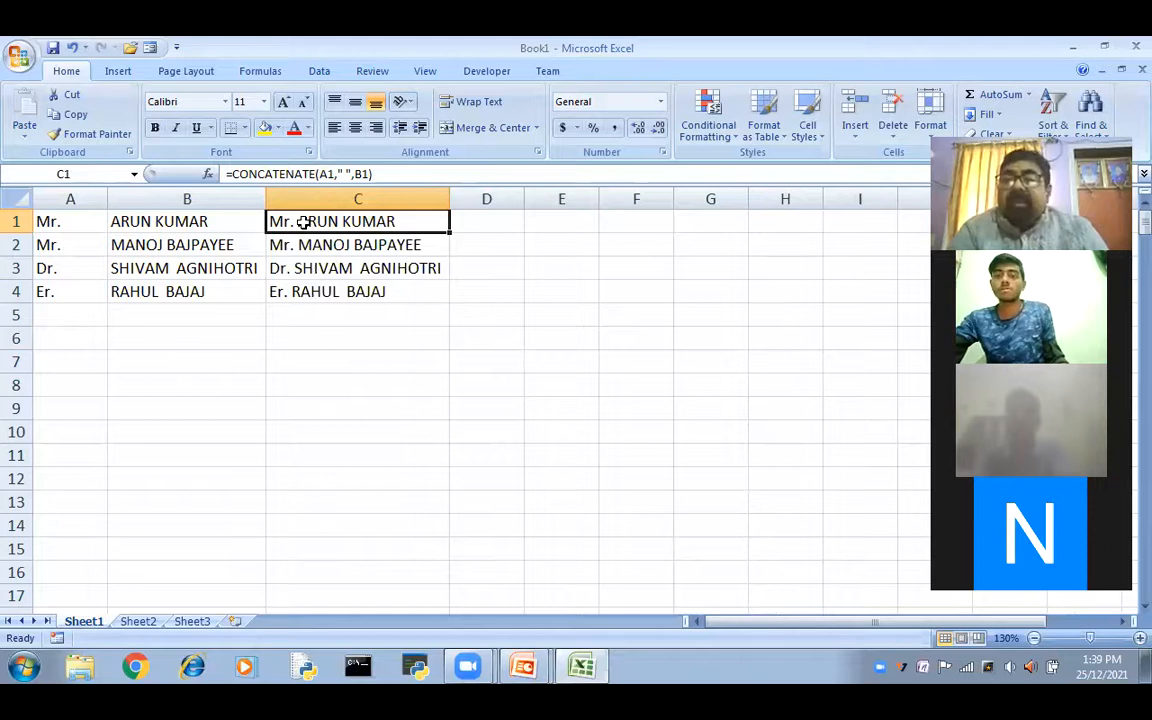
{"action": "double_click", "coordinate": [305, 223]}
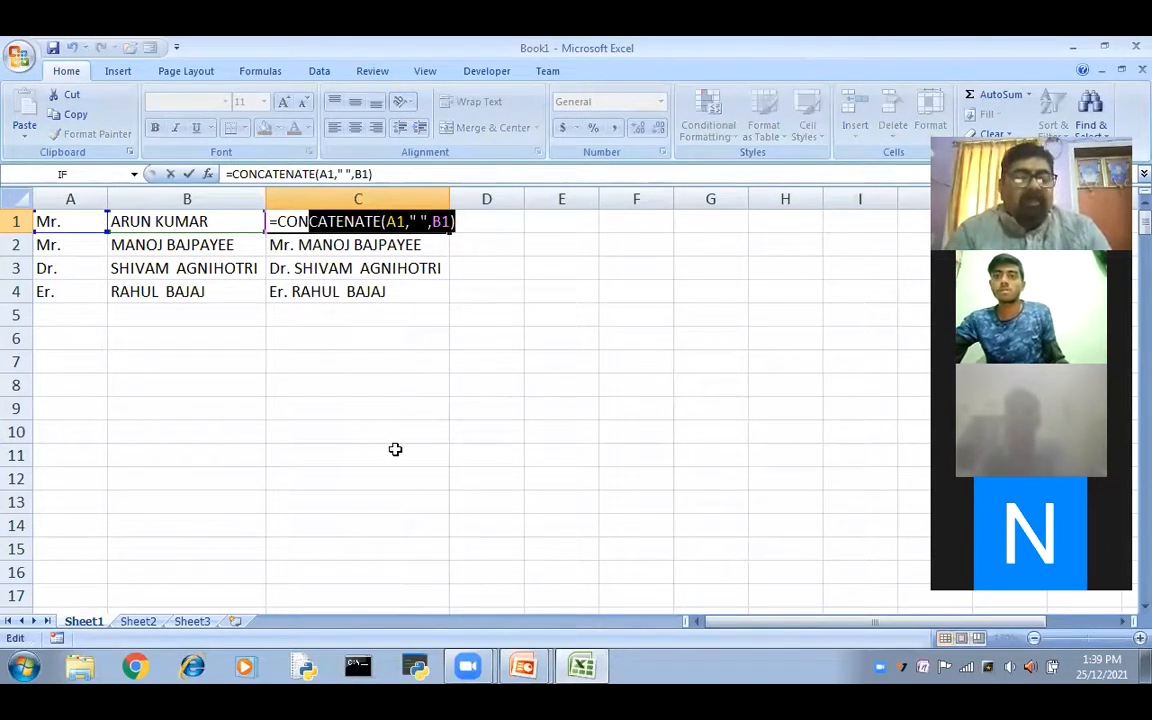
{"action": "left_click", "coordinate": [424, 494]}
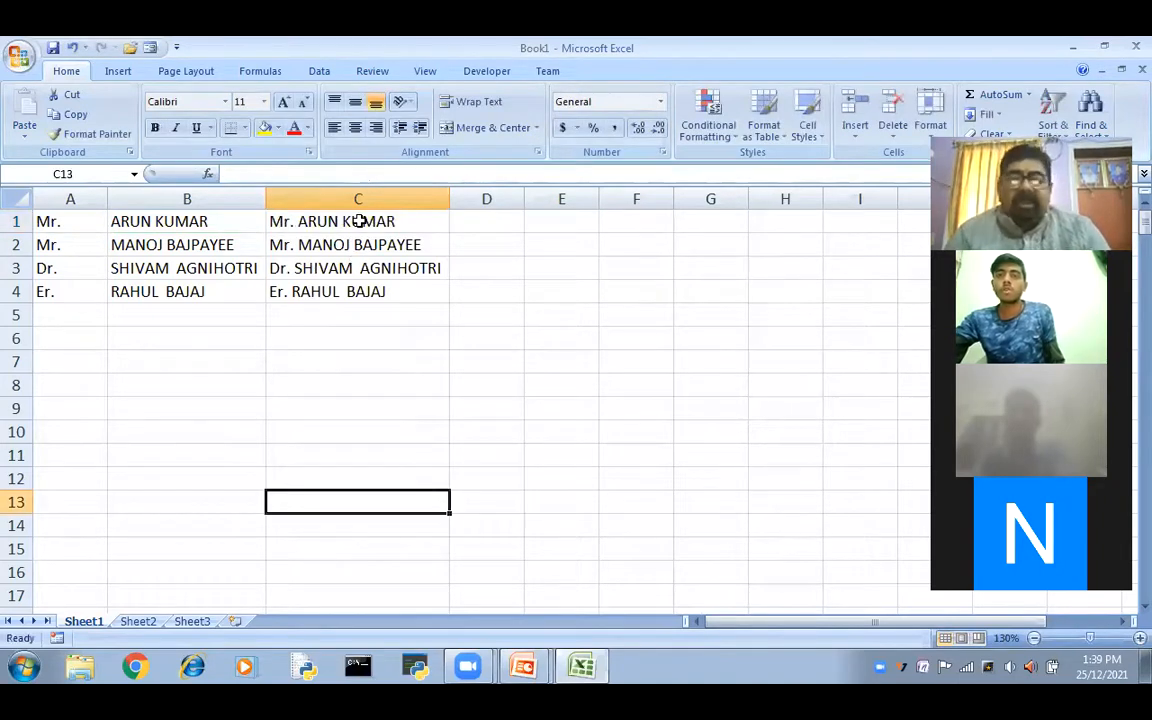
Copy the titled full names in C1:C4
{"action": "left_click", "coordinate": [359, 222]}
{"action": "key", "text": "shift+Down"}
{"action": "key", "text": "shift+Down"}
{"action": "key", "text": "shift+Down"}
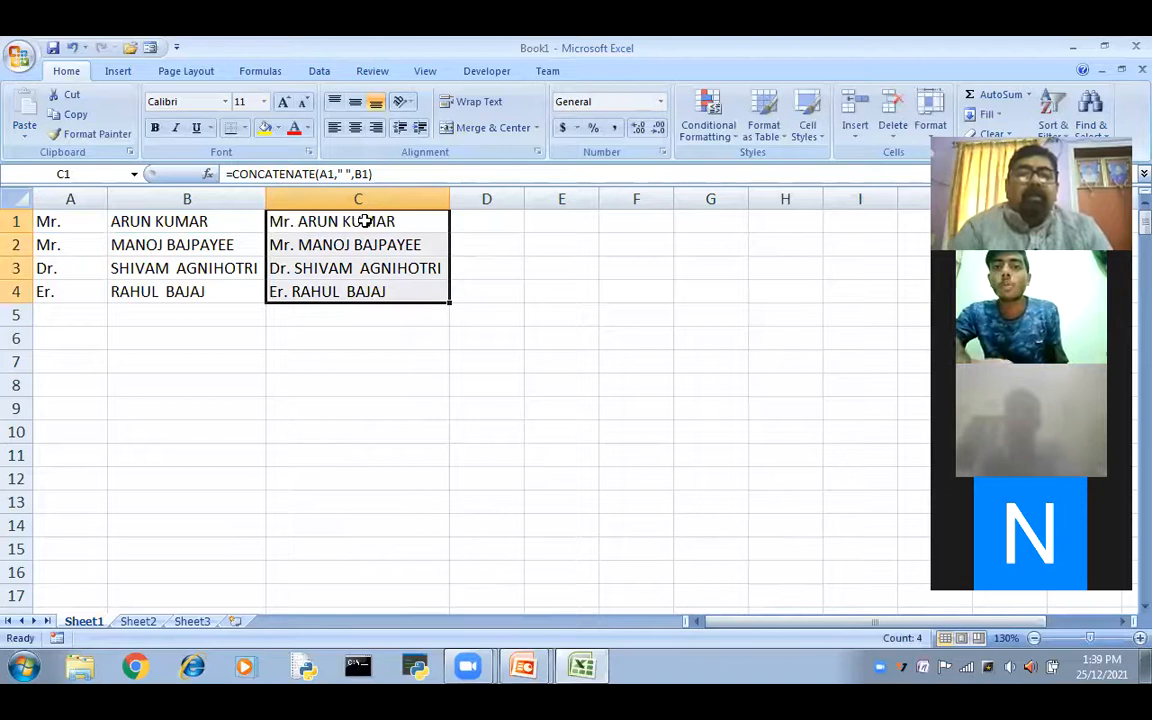
{"action": "key", "text": "ctrl+c"}
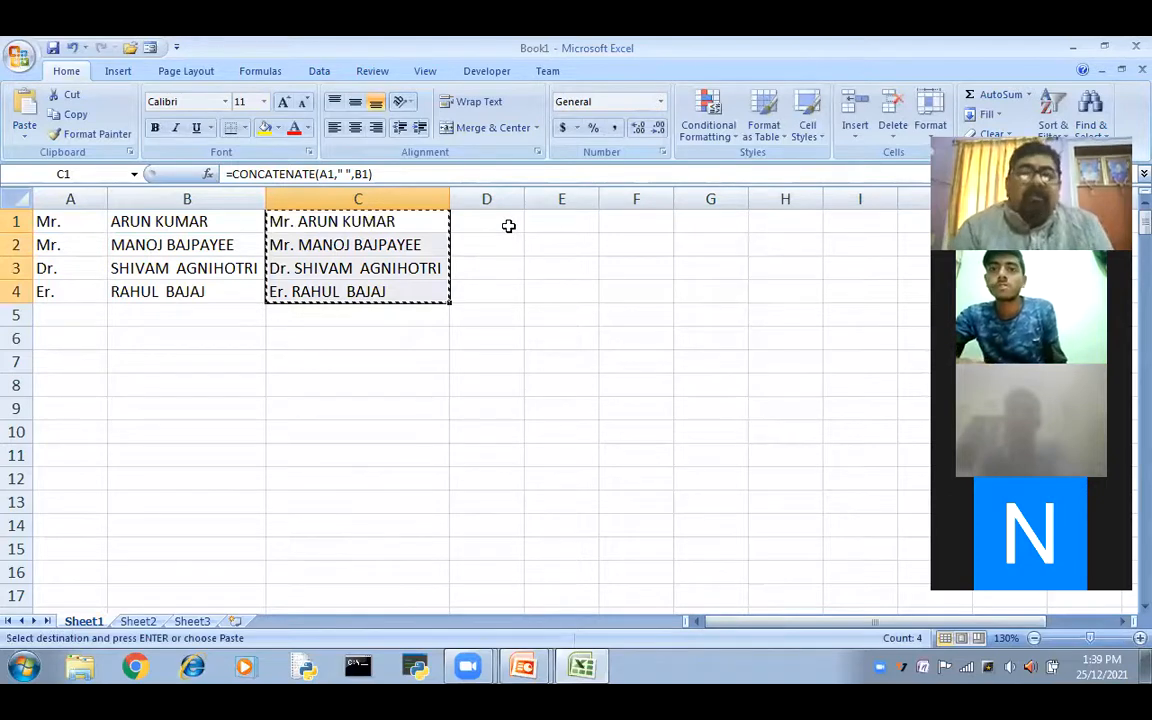
Paste the copied names into column D starting at D1 as values only, and fit the column's width to them
{"action": "left_click", "coordinate": [508, 226]}
{"action": "right_click", "coordinate": [512, 229]}
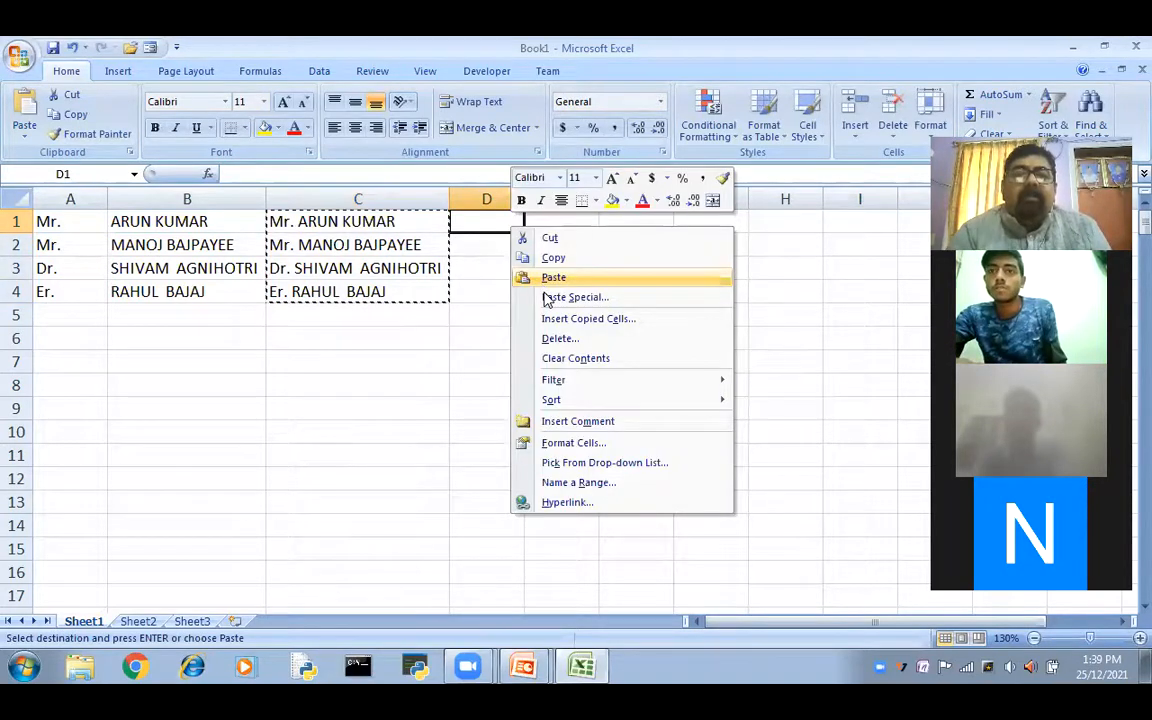
{"action": "left_click", "coordinate": [547, 298]}
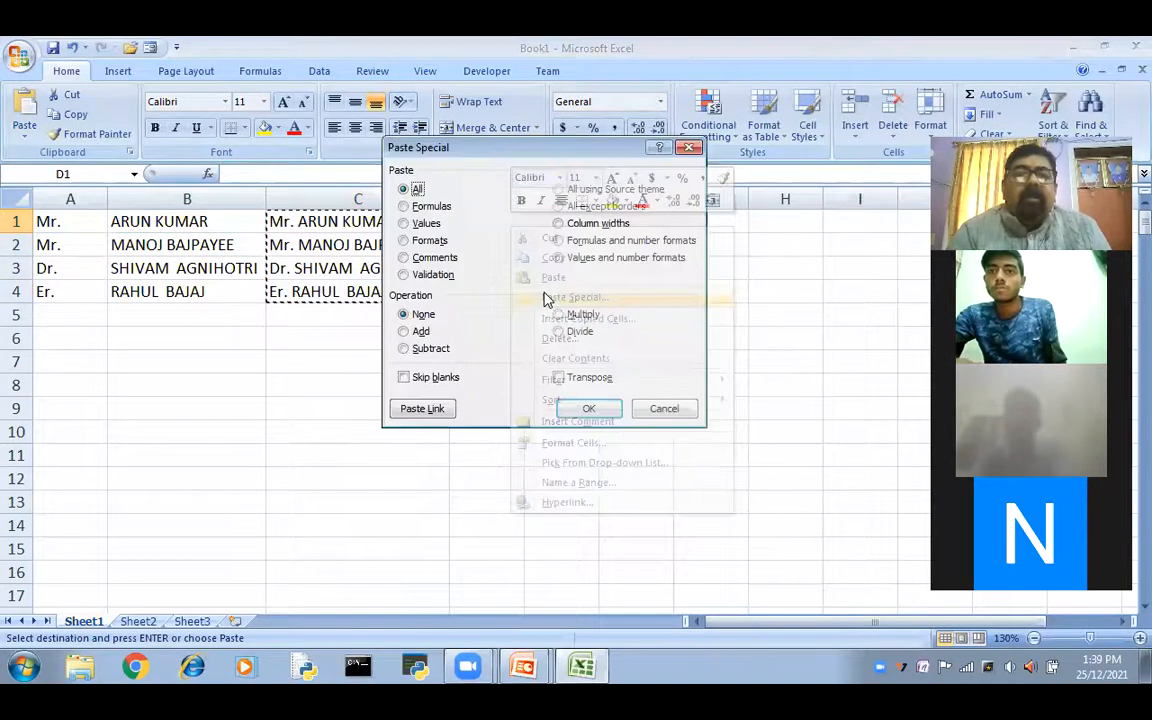
{"action": "left_click", "coordinate": [430, 224]}
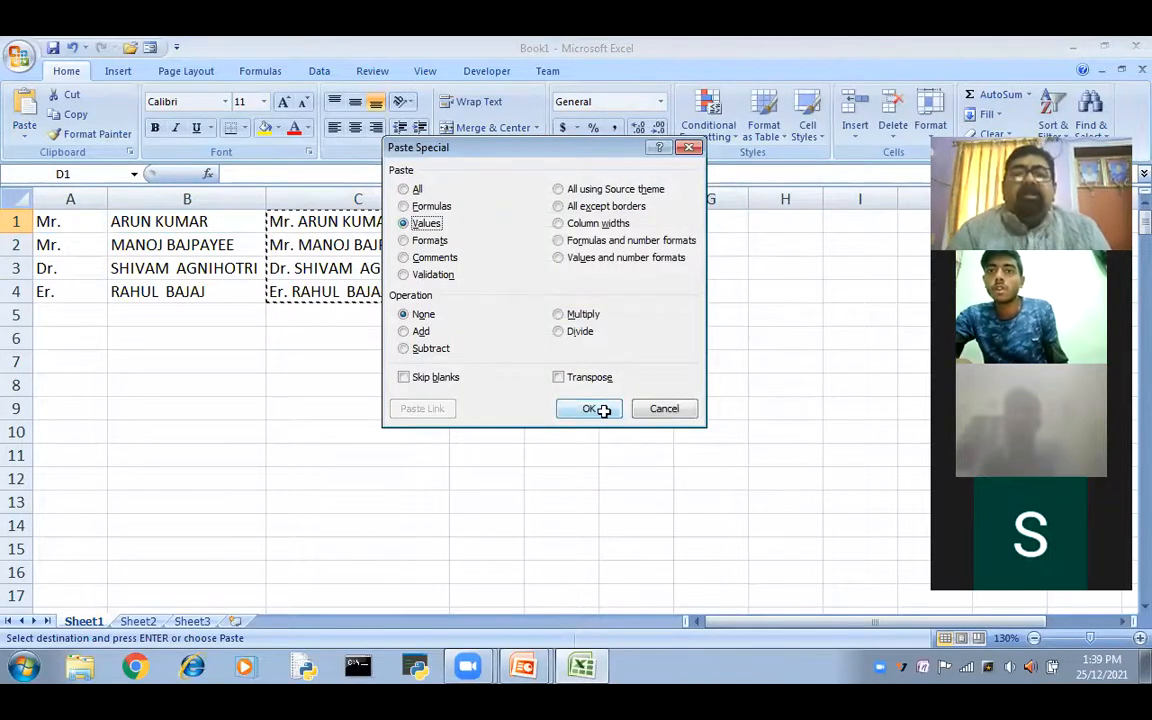
{"action": "left_click", "coordinate": [596, 409]}
{"action": "left_click", "coordinate": [632, 408]}
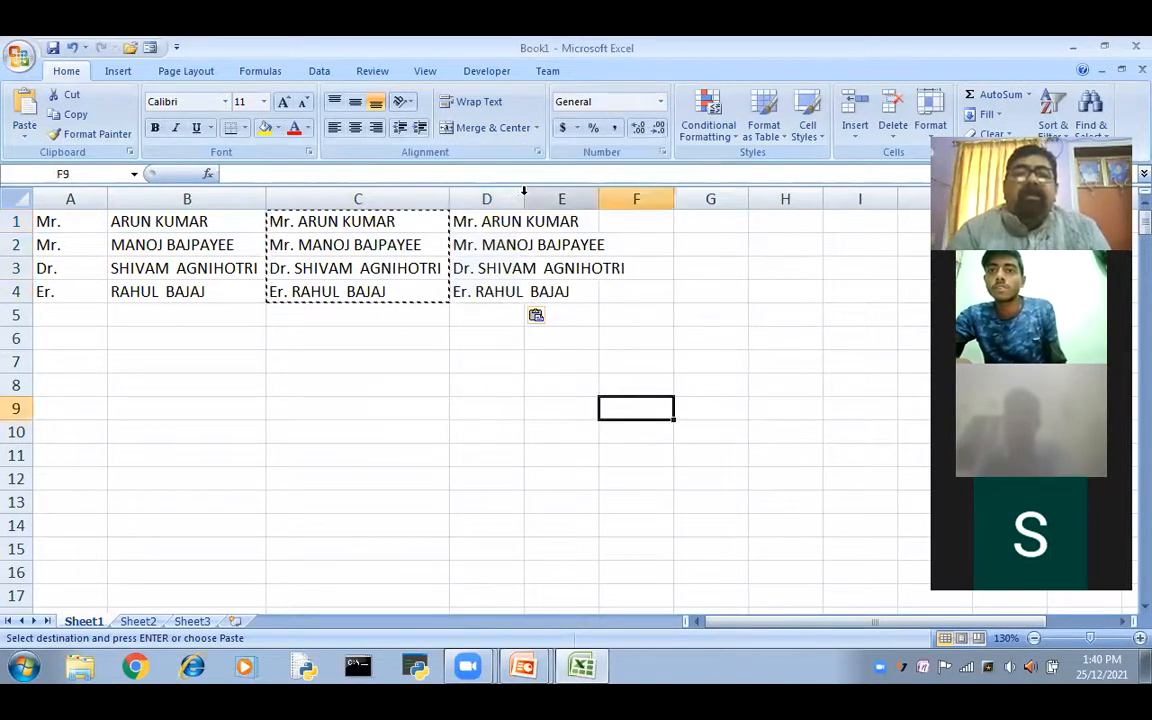
{"action": "double_click", "coordinate": [523, 190]}
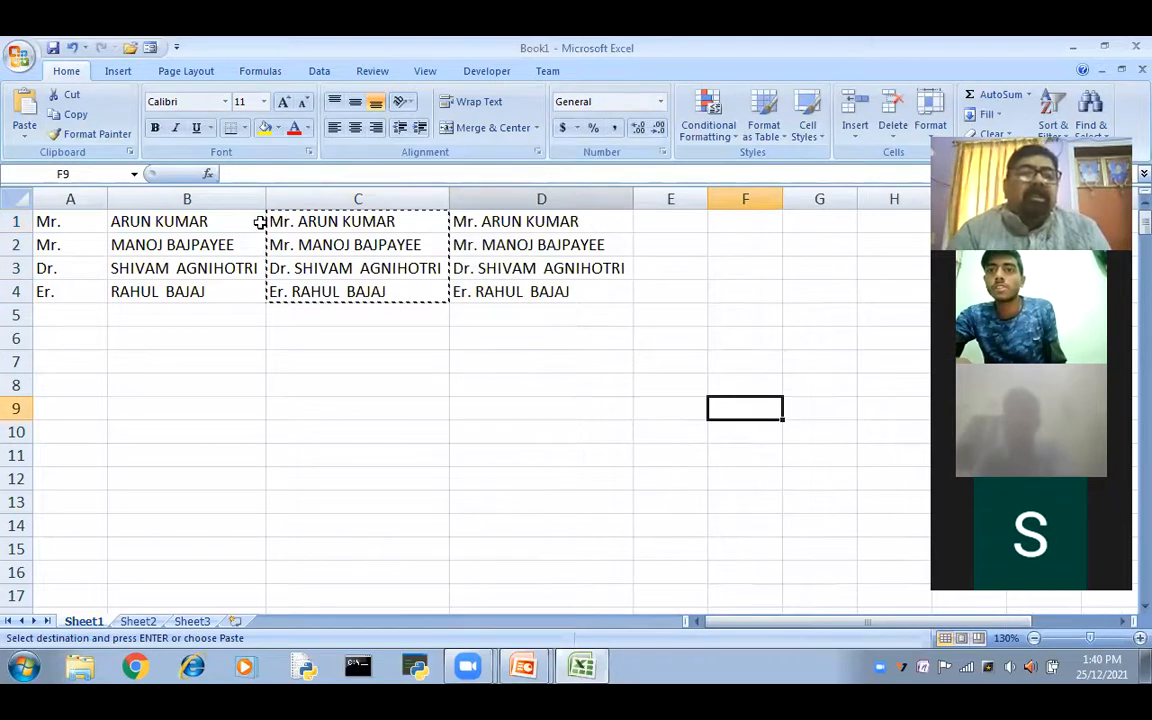
Delete columns A to C so only the pasted column of titled names remains
{"action": "left_click", "coordinate": [71, 197]}
{"action": "left_click_drag", "start_coordinate": [71, 197], "coordinate": [358, 198]}
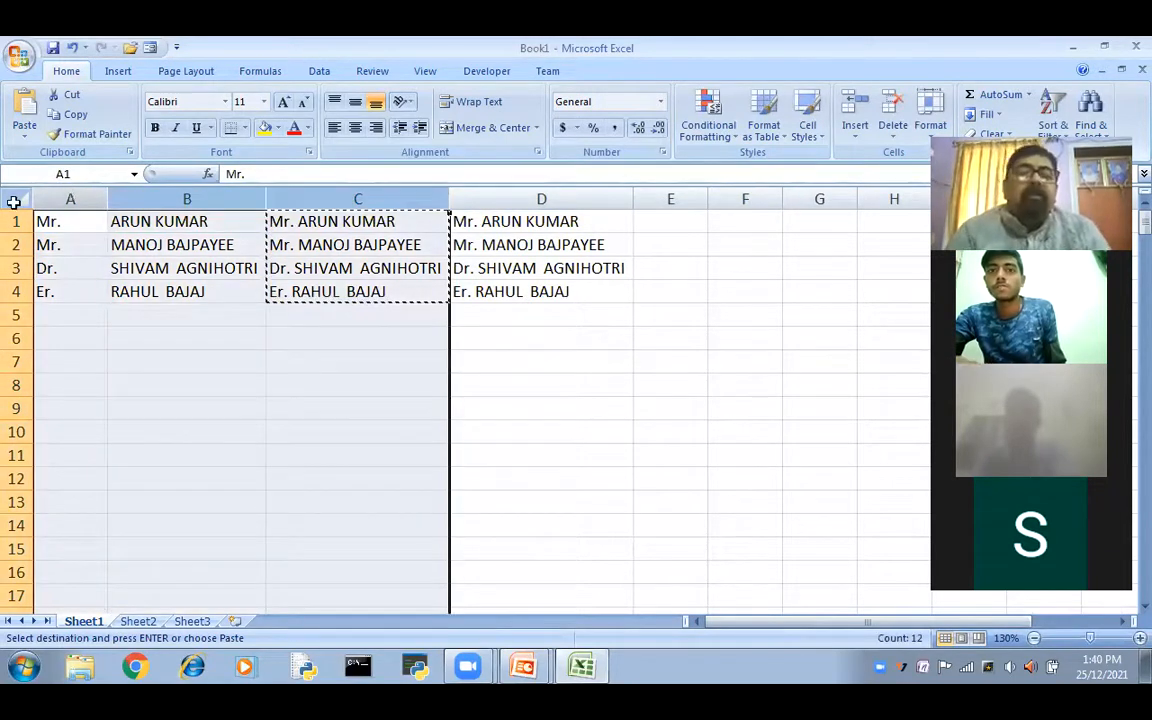
{"action": "right_click", "coordinate": [297, 261]}
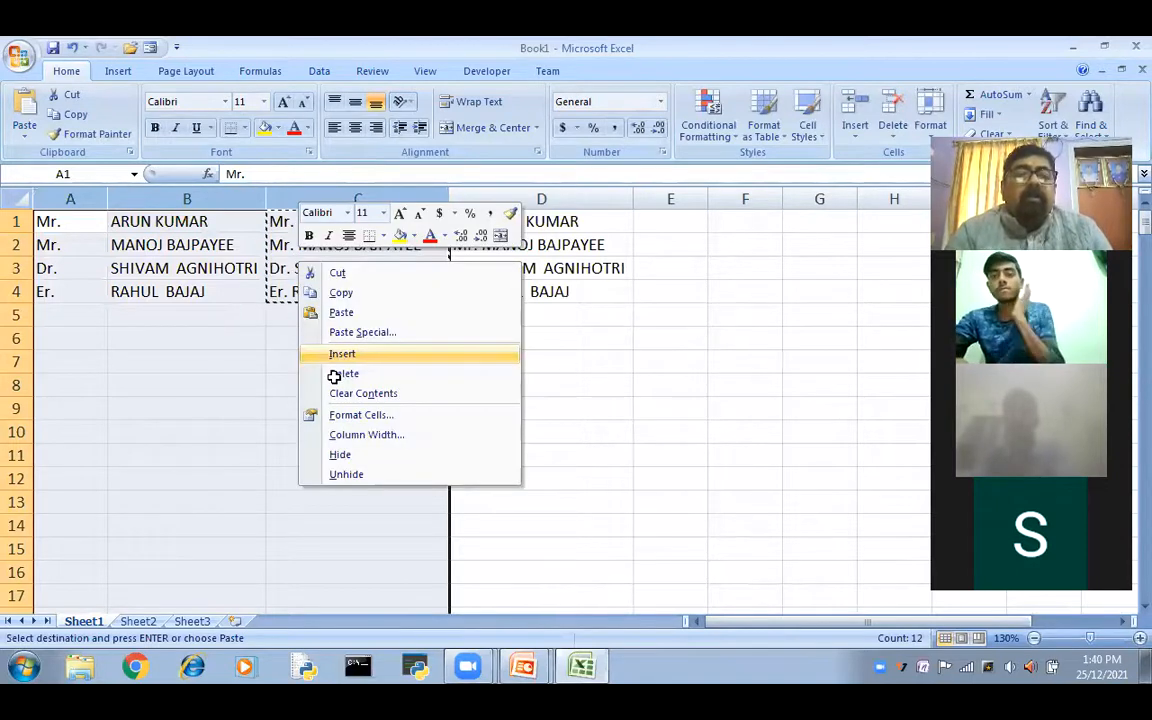
{"action": "left_click", "coordinate": [334, 376]}
{"action": "left_click", "coordinate": [483, 370]}
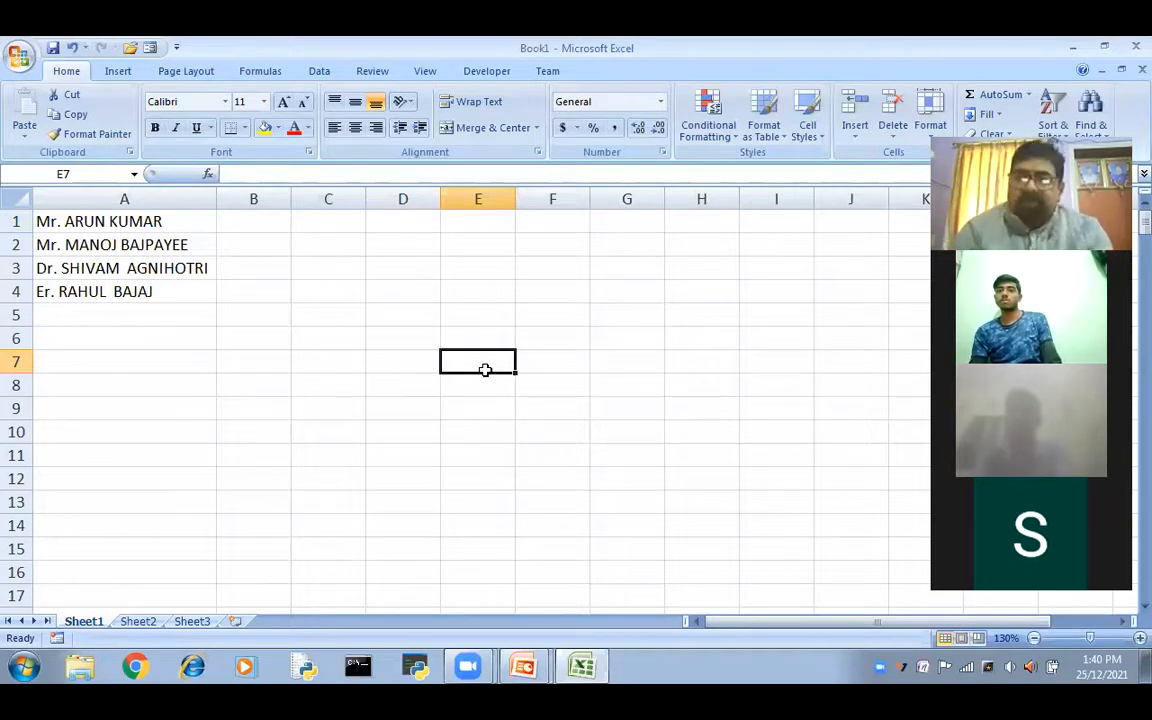
Enter =PROPER(A1) in B1 to convert the first titled name to proper case
{"action": "left_click", "coordinate": [271, 222]}
{"action": "type", "text": "=pr"}
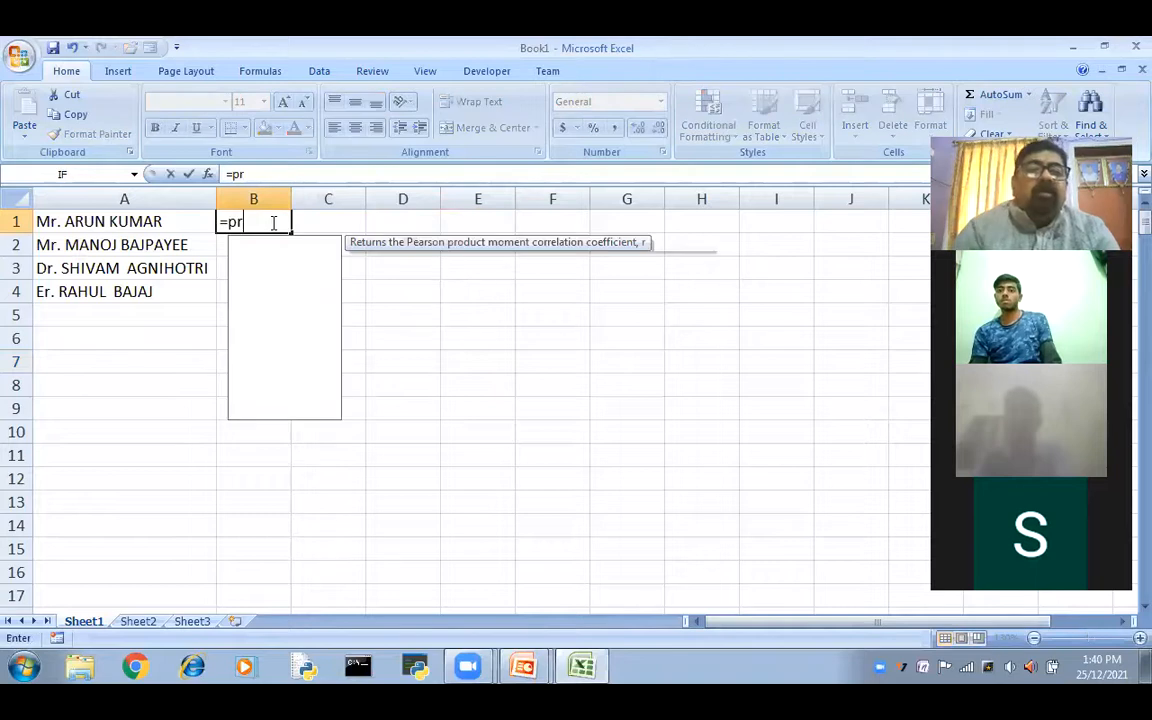
{"action": "type", "text": "op"}
{"action": "key", "text": "Tab"}
{"action": "left_click", "coordinate": [138, 221]}
{"action": "key", "text": "Return"}
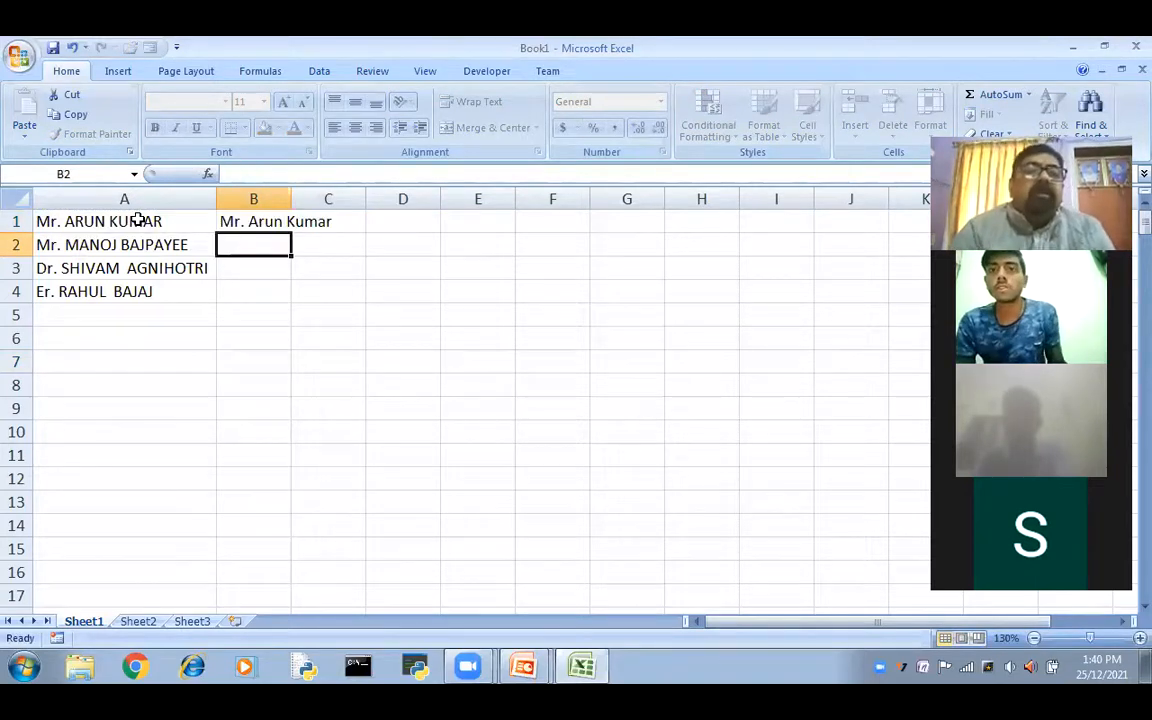
Fill the PROPER formula from B1 down to B4 and widen column B to fit the names
{"action": "left_click", "coordinate": [257, 221]}
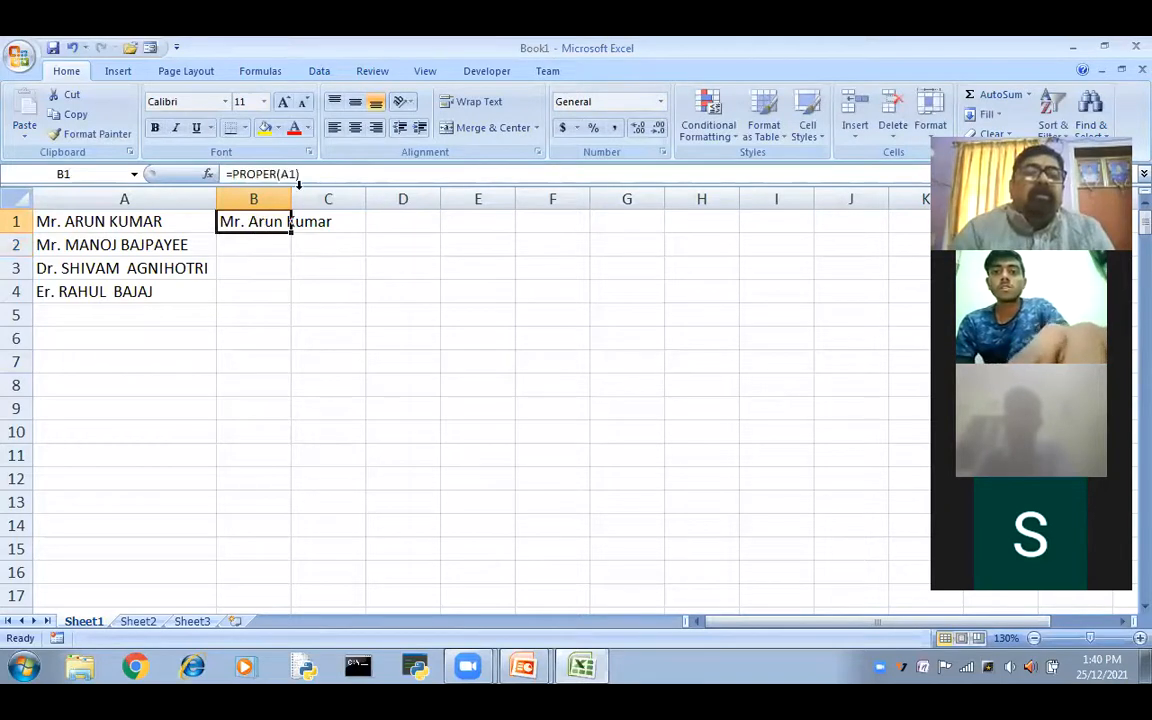
{"action": "double_click", "coordinate": [291, 197]}
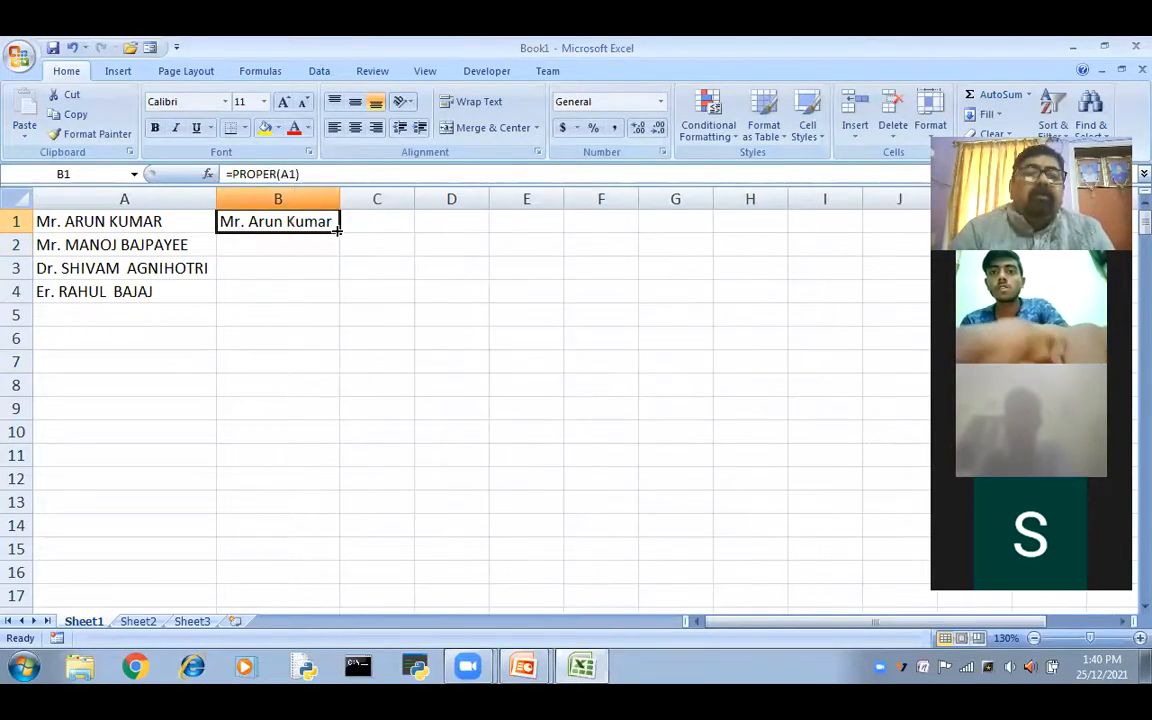
{"action": "double_click", "coordinate": [337, 229]}
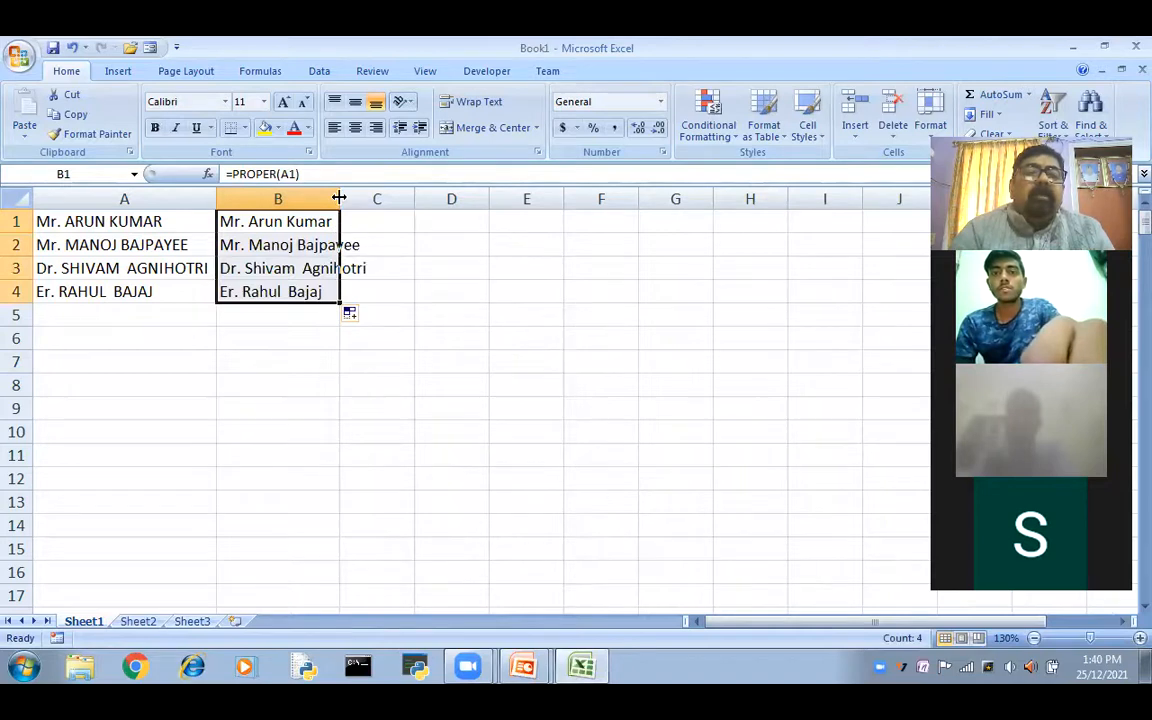
{"action": "left_click_drag", "start_coordinate": [339, 197], "coordinate": [380, 290]}
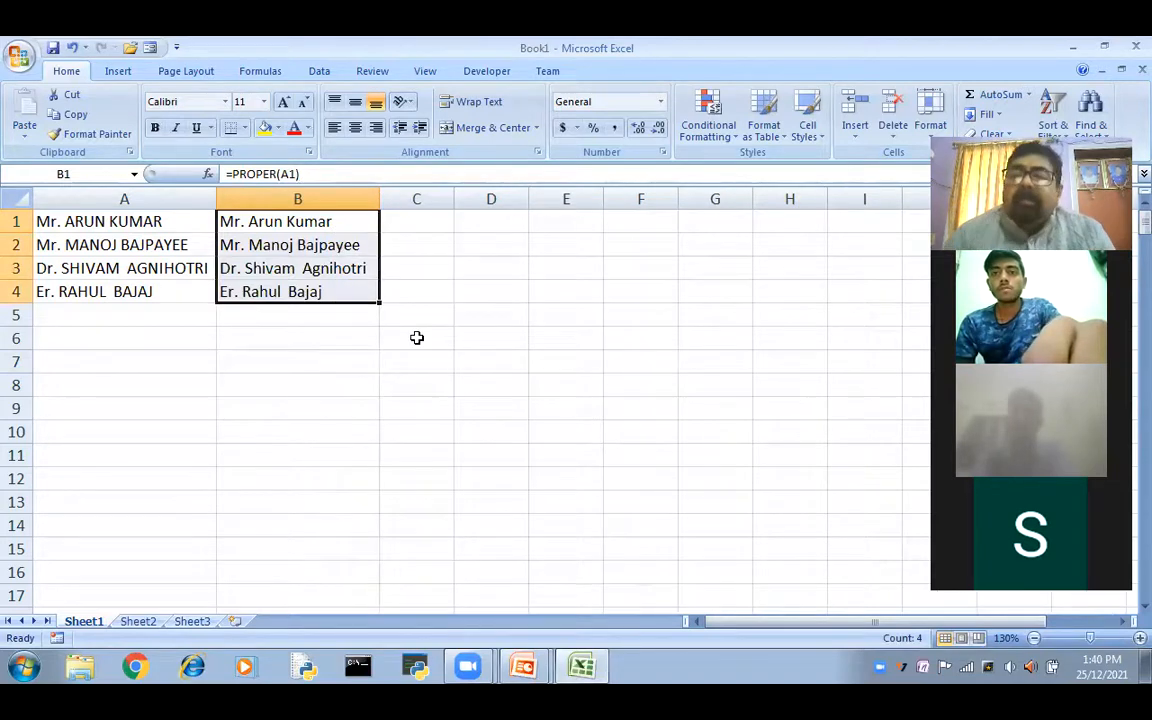
{"action": "left_click", "coordinate": [417, 338]}
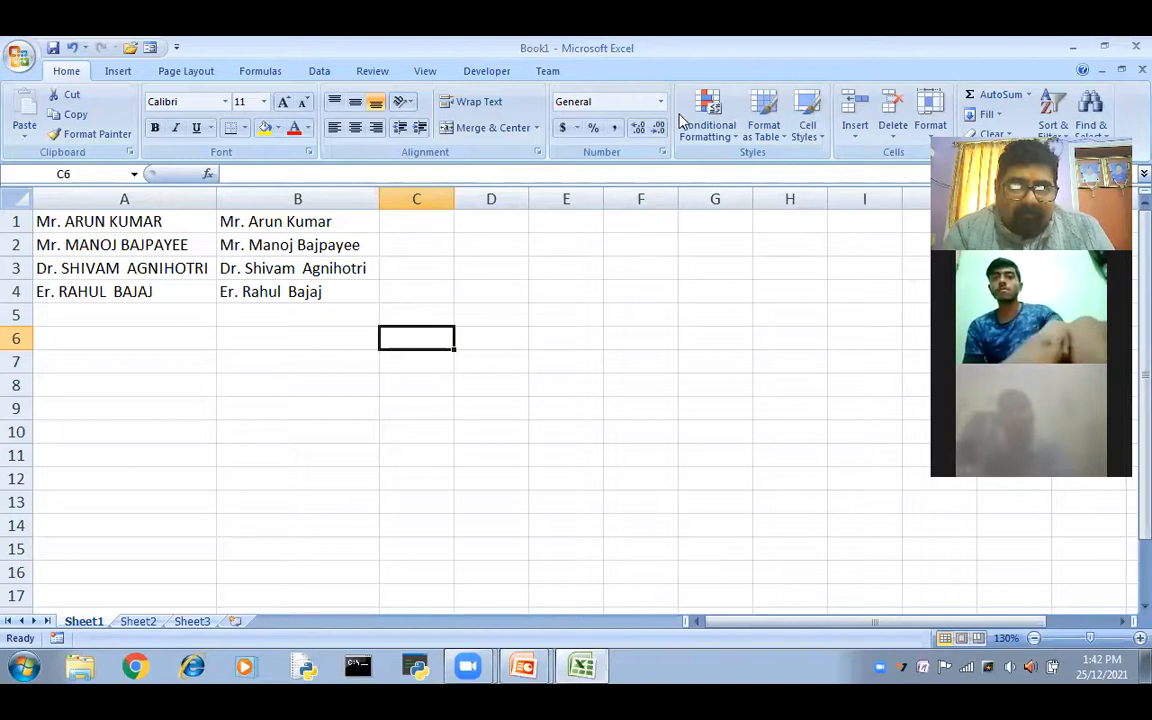
{"action": "left_click", "coordinate": [624, 451]}
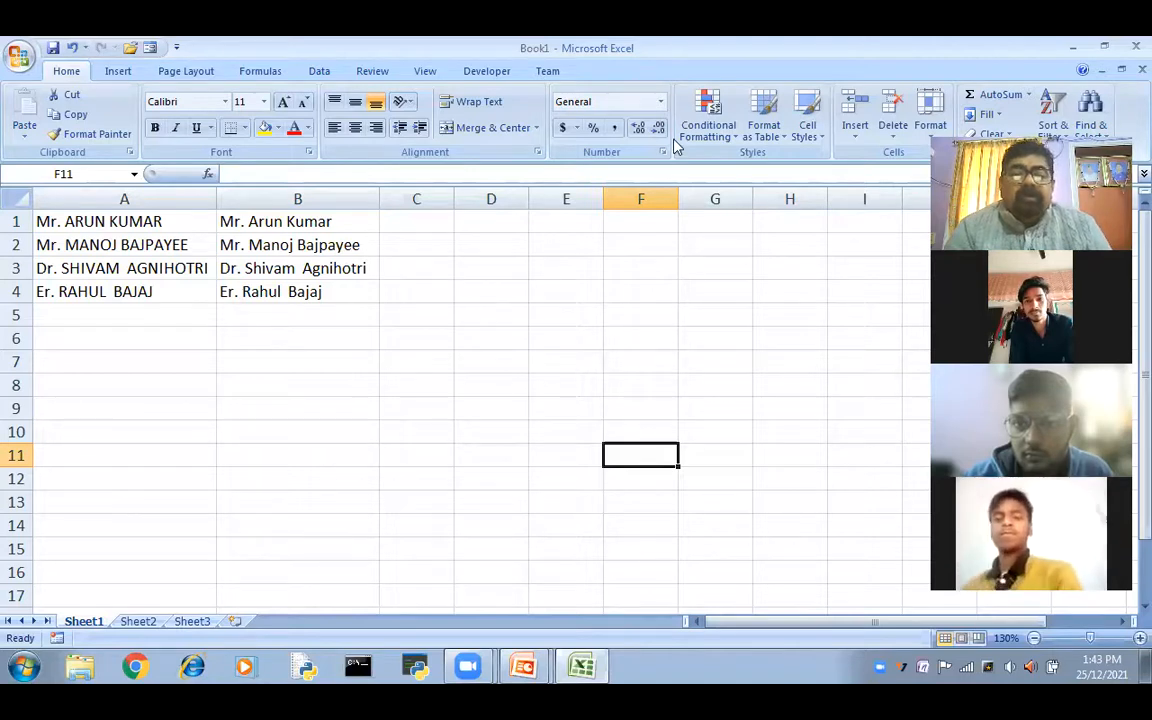
Switch to the PowerPoint slide show and advance to the slide explaining the LEFT() function
{"action": "left_click", "coordinate": [527, 667]}
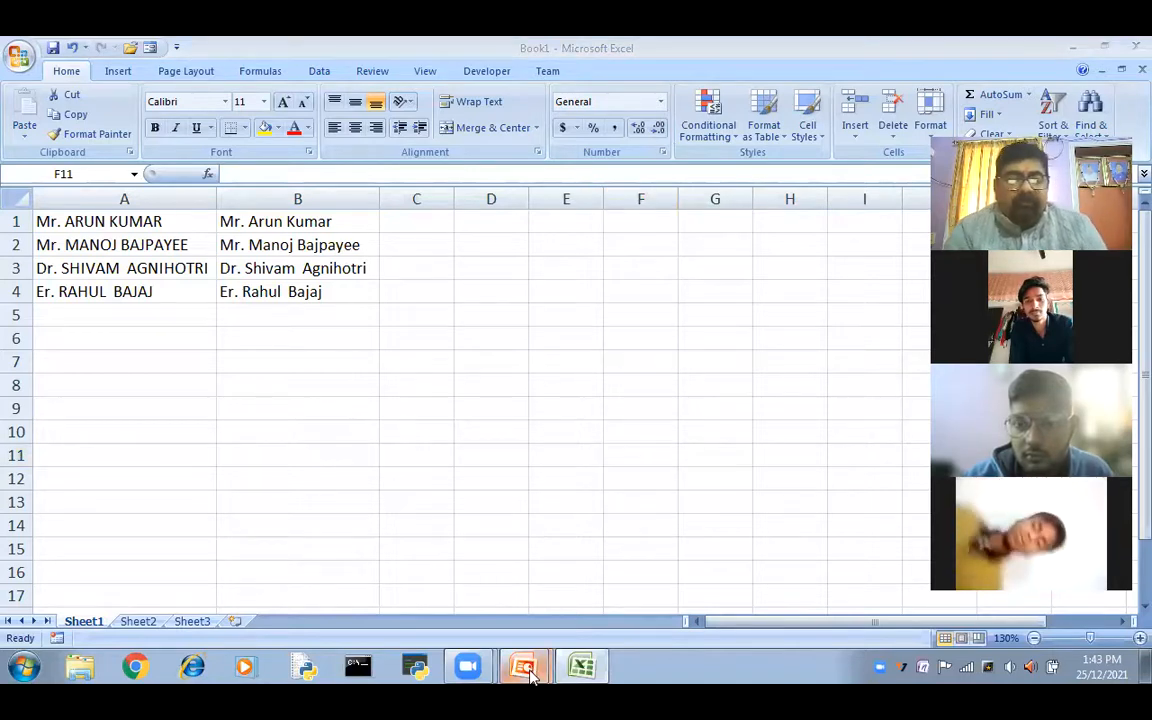
{"action": "left_click", "coordinate": [530, 675]}
{"action": "key", "text": "alt+Tab"}
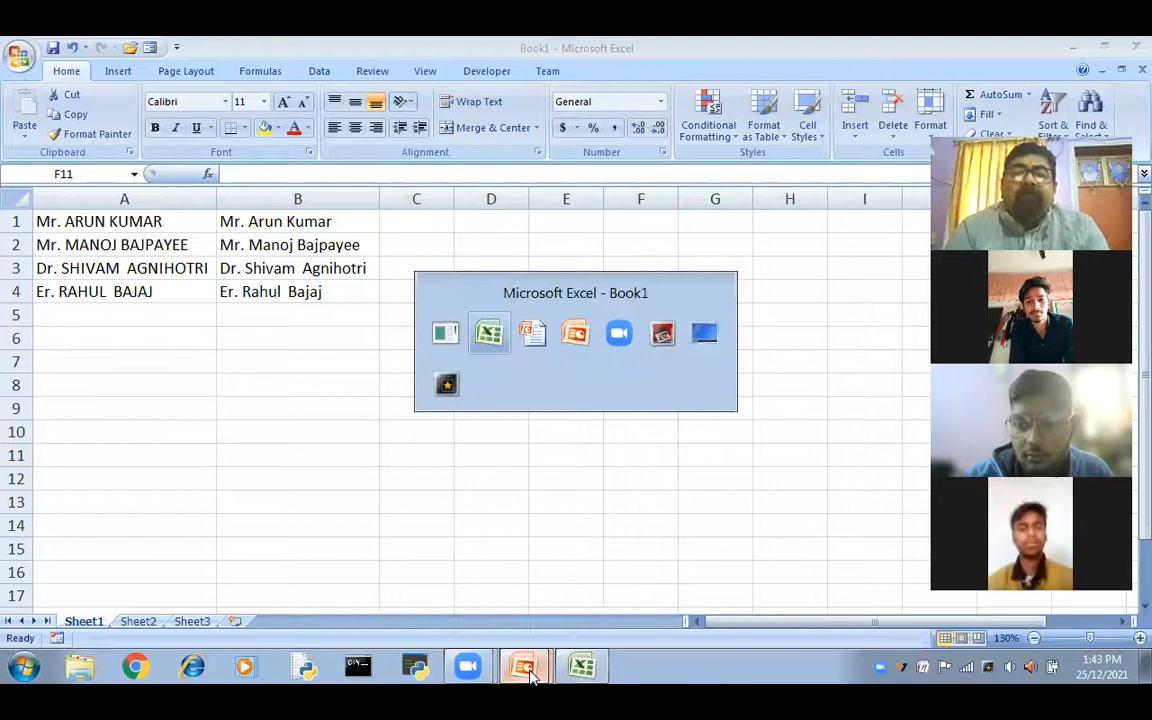
{"action": "key", "text": "alt+Tab"}
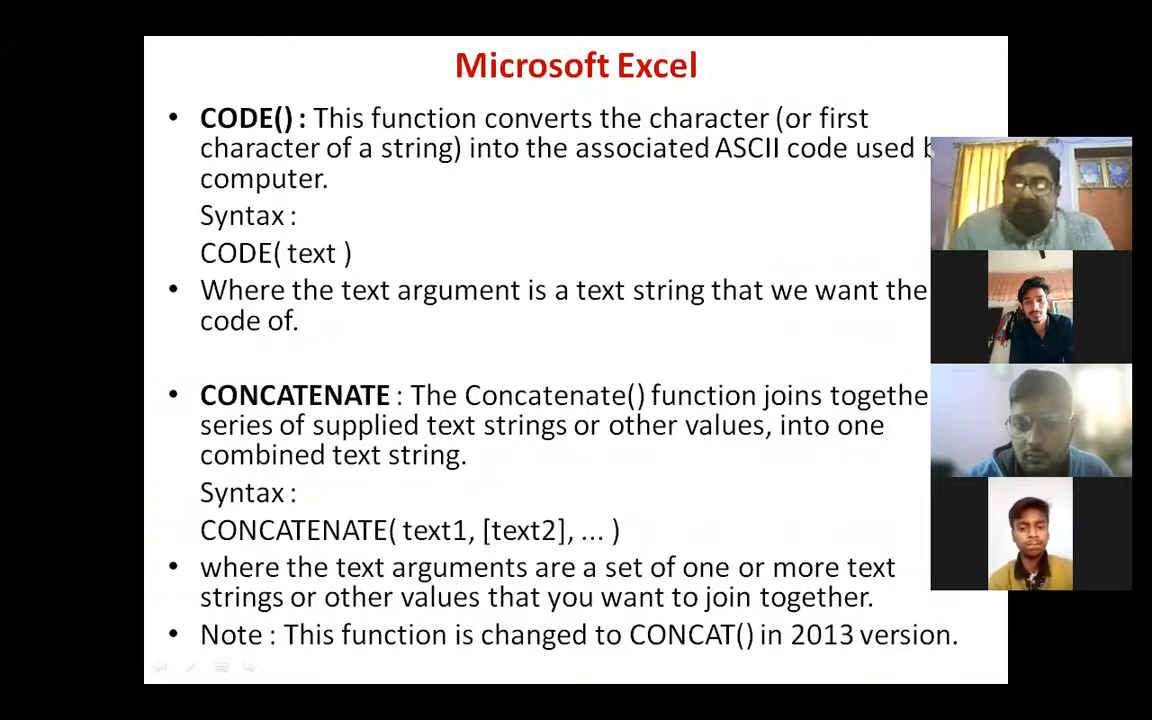
{"action": "key", "text": "Right"}
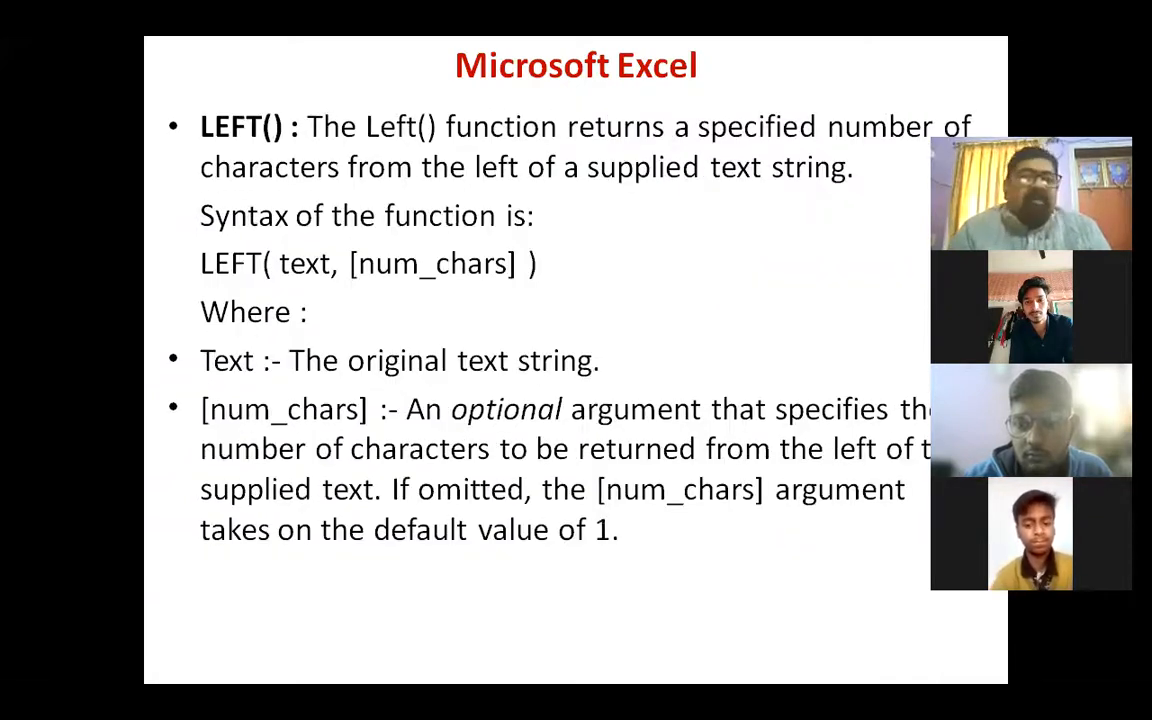
{"action": "key", "text": "Left"}
{"action": "key", "text": "Right"}
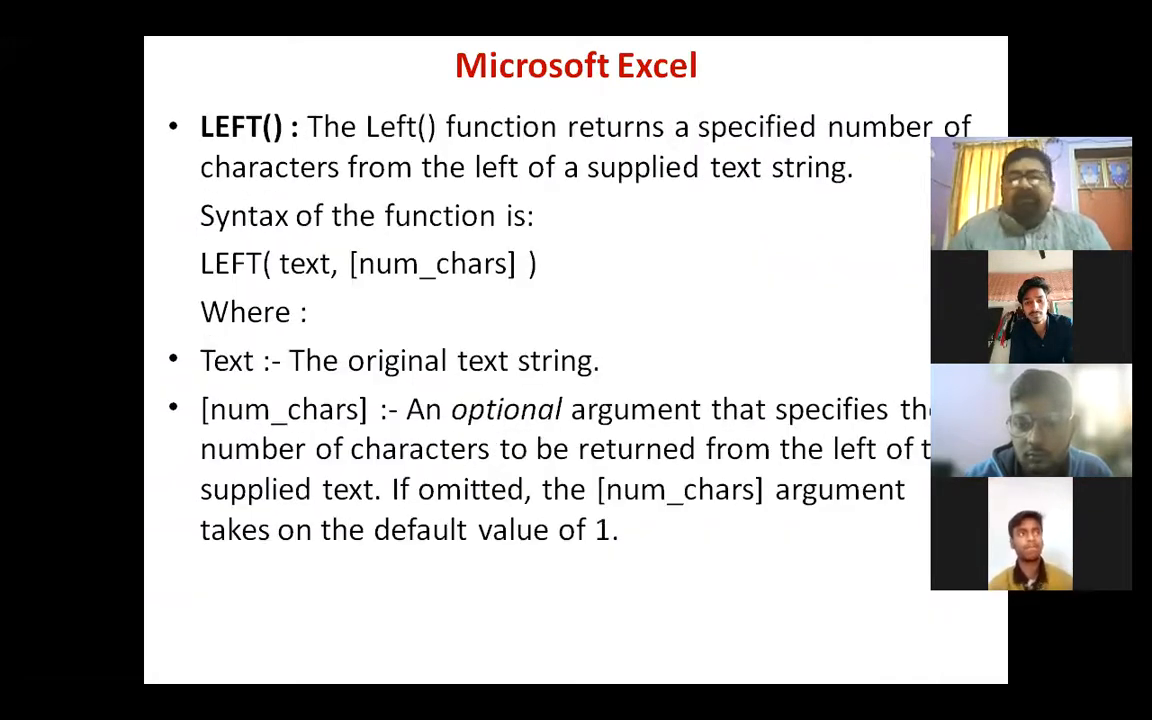